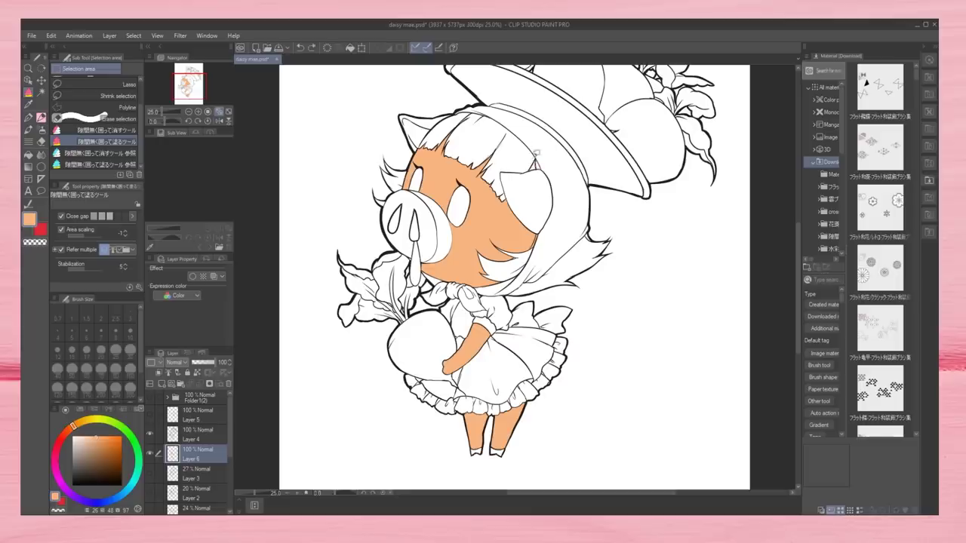
Fill the drooping ear, the small gap below it, the raised ear and the strip behind the snout with the orange skin colour
{"action": "left_click_drag", "start_coordinate": [559, 216], "coordinate": [519, 148]}
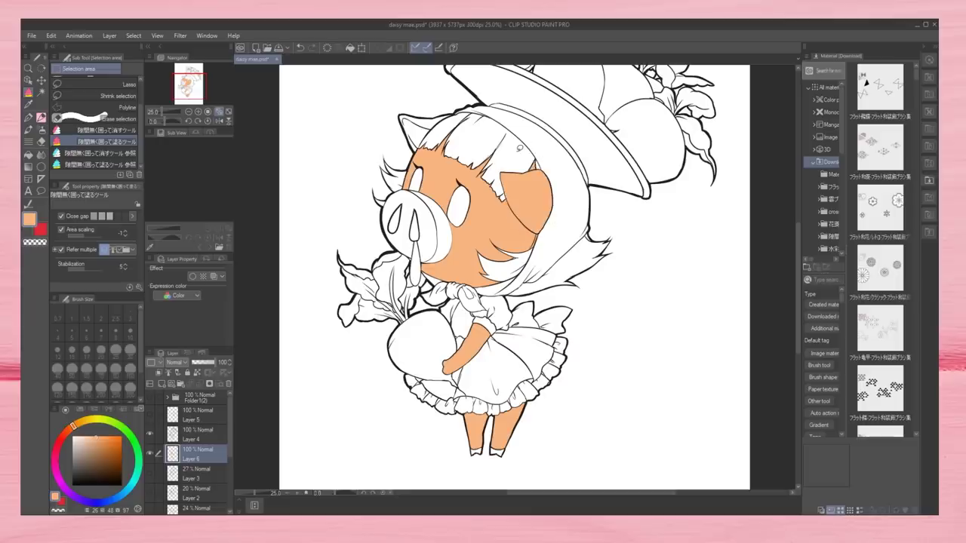
{"action": "scroll", "coordinate": [536, 244], "scroll_direction": "up", "scroll_amount": 2}
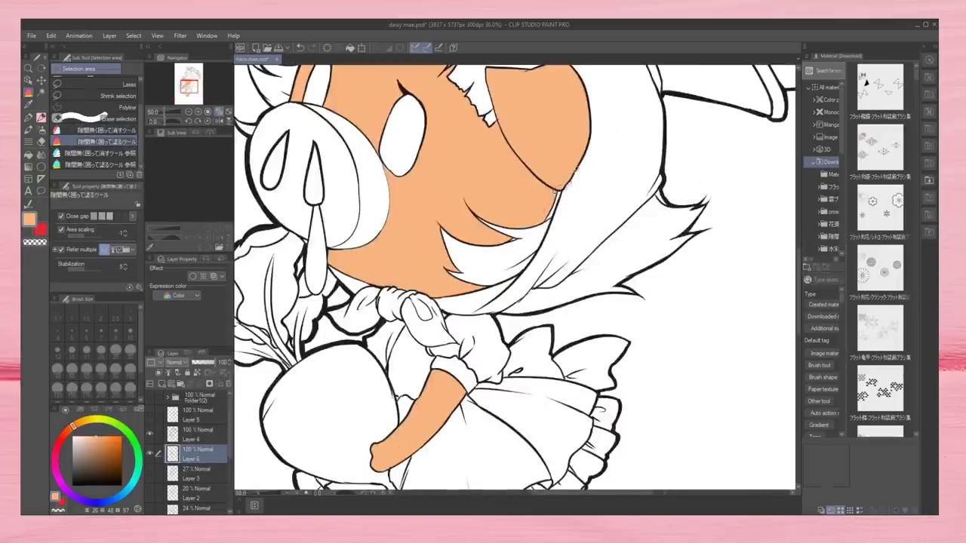
{"action": "left_click_drag", "start_coordinate": [540, 273], "coordinate": [626, 435]}
{"action": "left_click_drag", "start_coordinate": [467, 215], "coordinate": [500, 107]}
{"action": "scroll", "coordinate": [580, 360], "scroll_direction": "down", "scroll_amount": 2}
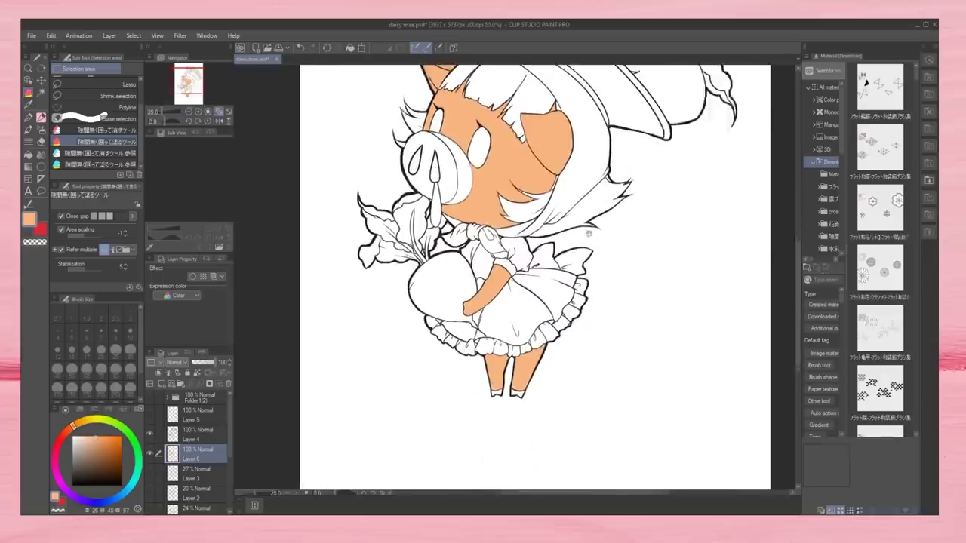
{"action": "mouse_move", "coordinate": [467, 209]}
{"action": "left_mouse_down"}
{"action": "mouse_move", "coordinate": [432, 165]}
{"action": "mouse_move", "coordinate": [427, 222]}
{"action": "left_mouse_up"}
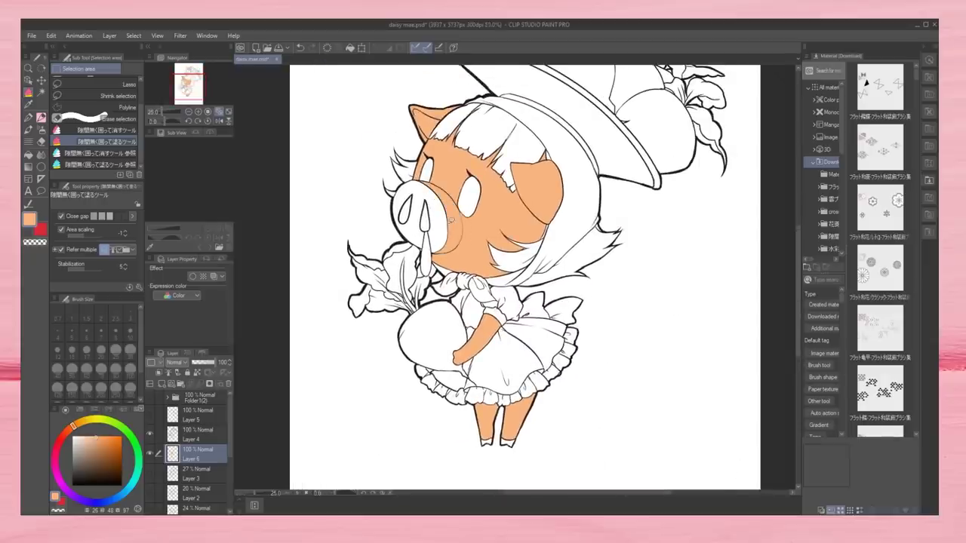
Hide the skin layer, add a new layer, and fill the front of the snout with pale cream (HSV 39, 35, 96)
{"action": "left_click", "coordinate": [149, 454]}
{"action": "left_click", "coordinate": [156, 383]}
{"action": "left_click", "coordinate": [90, 439]}
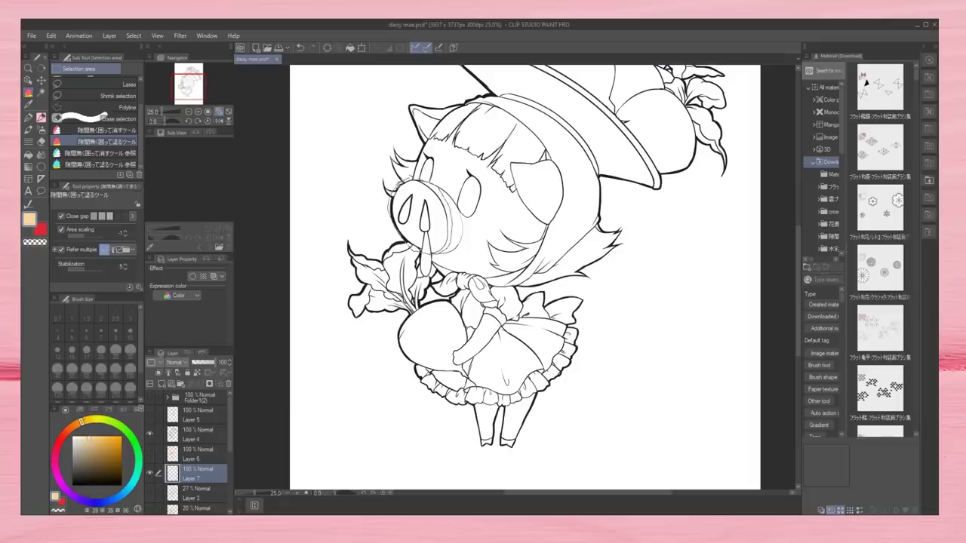
{"action": "left_click_drag", "start_coordinate": [445, 181], "coordinate": [407, 177]}
{"action": "scroll", "coordinate": [635, 347], "scroll_direction": "up", "scroll_amount": 2}
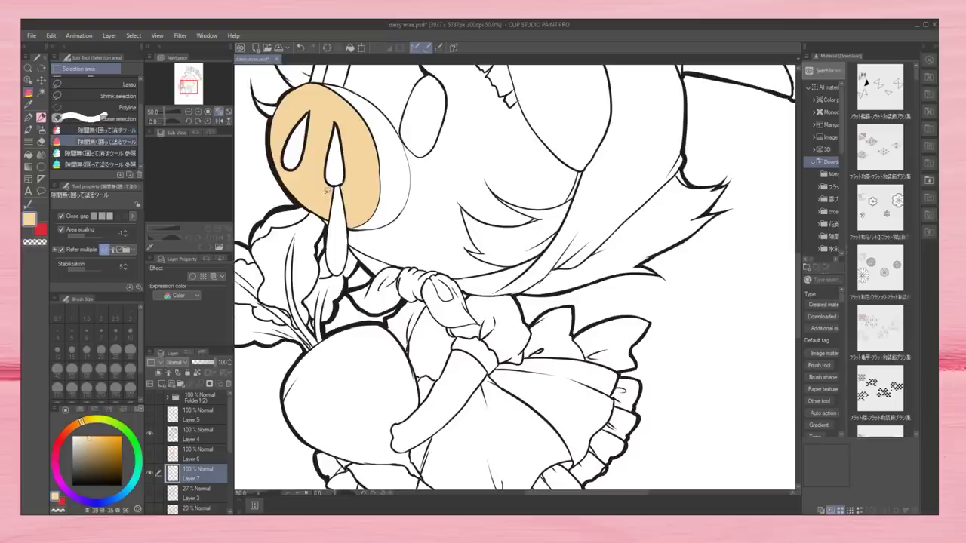
Hide the snout layer, add a new layer, and fill the hat with light brown (HSV 26, 34, 78)
{"action": "scroll", "coordinate": [349, 367], "scroll_direction": "down", "scroll_amount": 5}
{"action": "scroll", "coordinate": [533, 276], "scroll_direction": "up", "scroll_amount": 3}
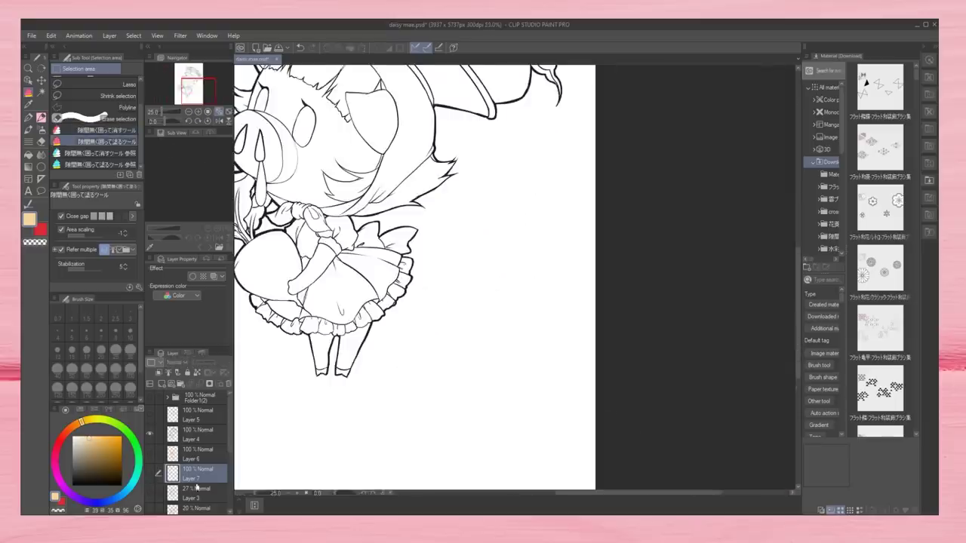
{"action": "scroll", "coordinate": [495, 432], "scroll_direction": "up", "scroll_amount": 2}
{"action": "mouse_move", "coordinate": [356, 161]}
{"action": "left_mouse_down"}
{"action": "mouse_move", "coordinate": [425, 197]}
{"action": "mouse_move", "coordinate": [543, 218]}
{"action": "left_mouse_up"}
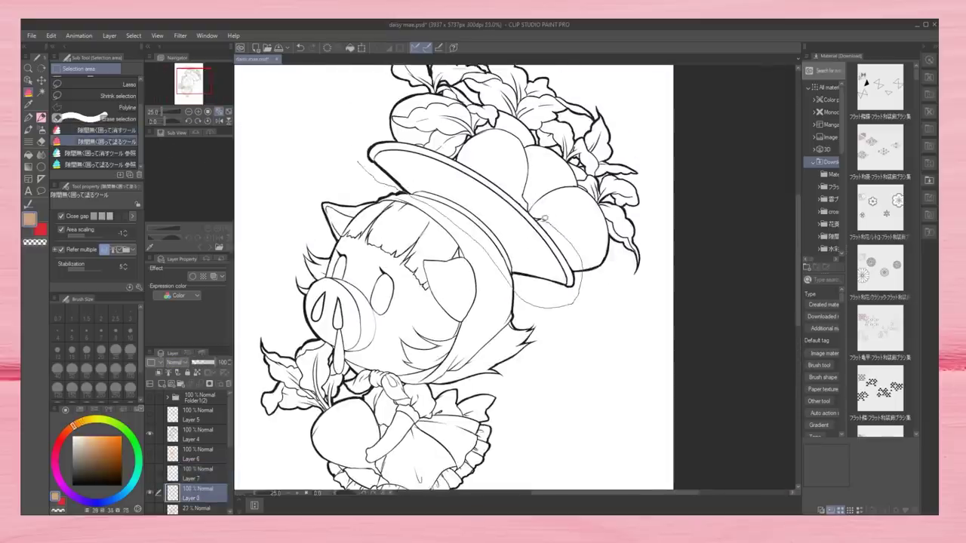
{"action": "left_click_drag", "start_coordinate": [462, 155], "coordinate": [339, 190]}
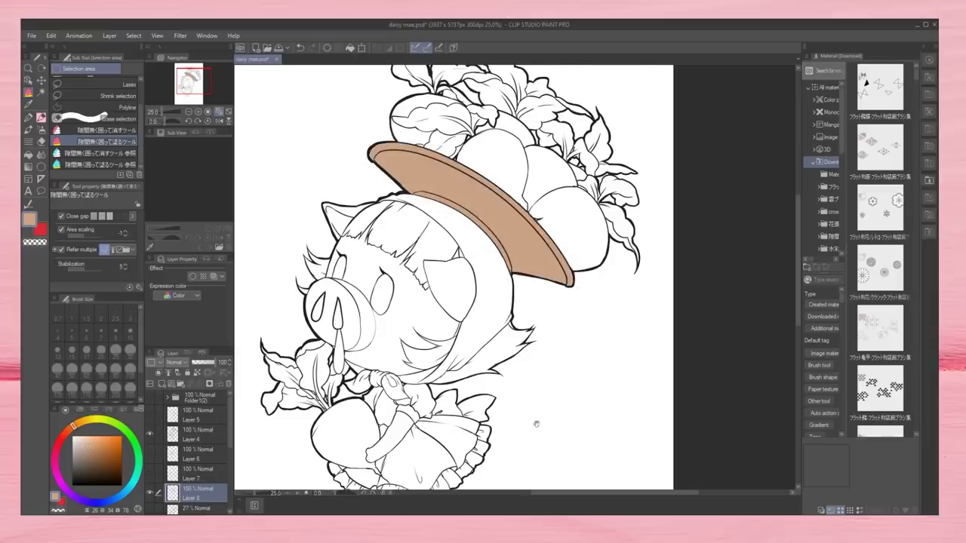
Hide the hat layer and fill the dress's bodice, sleeve and skirt on a new layer with blue (HSV 221, 41, 89)
{"action": "left_click_drag", "start_coordinate": [536, 424], "coordinate": [538, 324]}
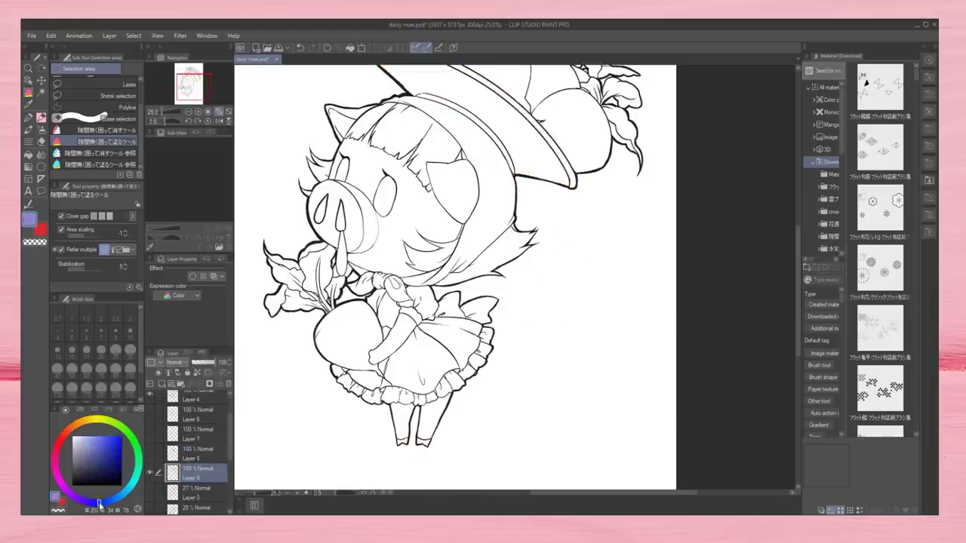
{"action": "mouse_move", "coordinate": [440, 301]}
{"action": "left_mouse_down"}
{"action": "mouse_move", "coordinate": [397, 301]}
{"action": "mouse_move", "coordinate": [439, 304]}
{"action": "mouse_move", "coordinate": [370, 332]}
{"action": "left_mouse_up"}
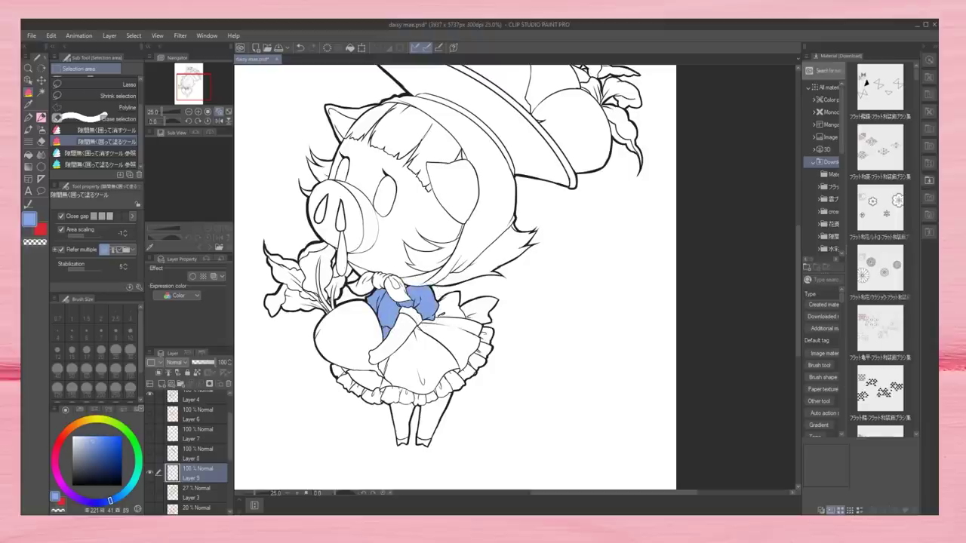
{"action": "left_click_drag", "start_coordinate": [392, 387], "coordinate": [412, 351]}
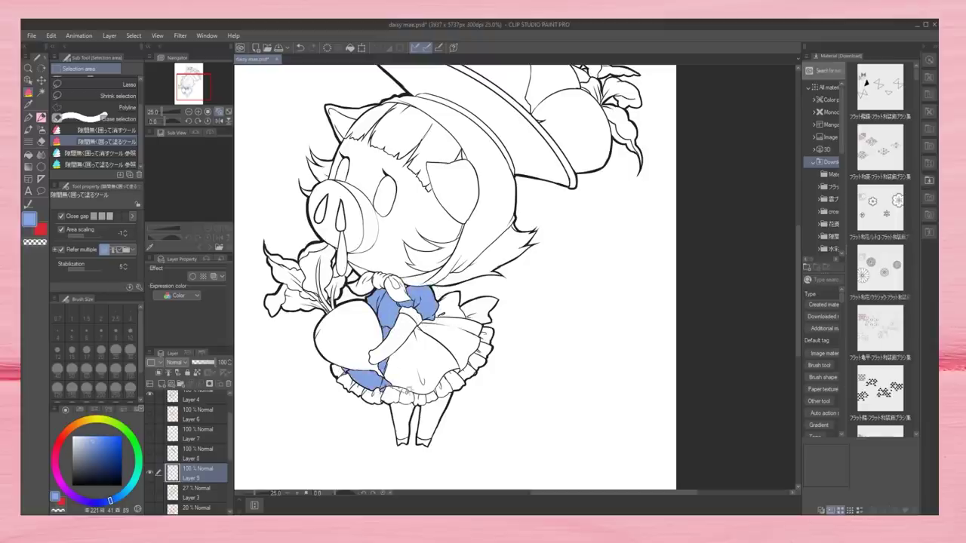
{"action": "left_click_drag", "start_coordinate": [460, 323], "coordinate": [474, 356]}
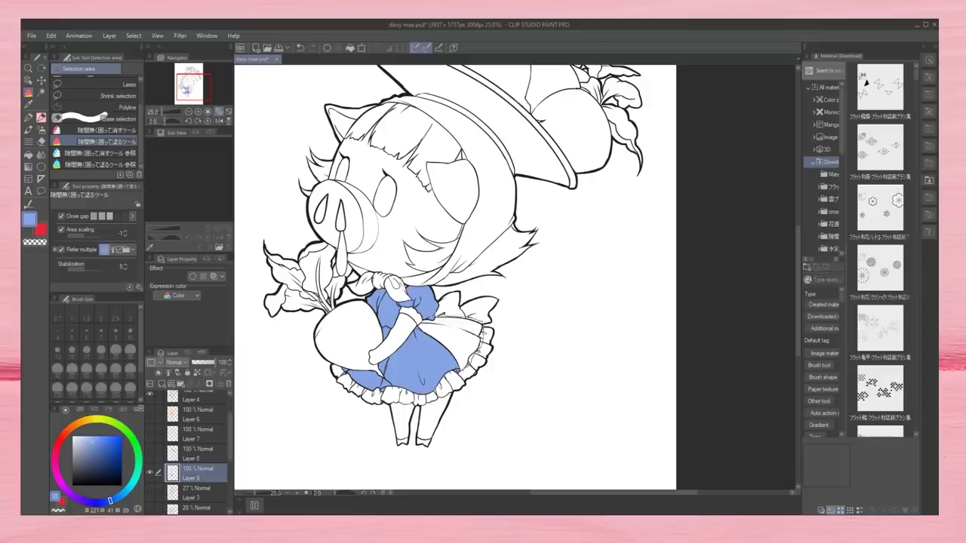
{"action": "left_click_drag", "start_coordinate": [484, 317], "coordinate": [452, 371]}
Remove stray blue from the skirt's ruffle and touch up leftover gaps in the dress fill
{"action": "scroll", "coordinate": [494, 370], "scroll_direction": "up", "scroll_amount": 2}
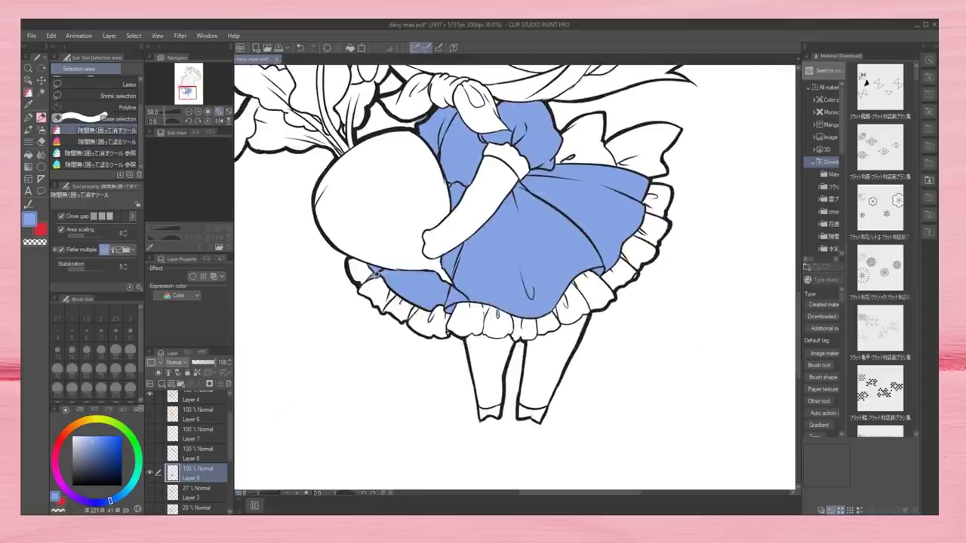
{"action": "left_click", "coordinate": [98, 142]}
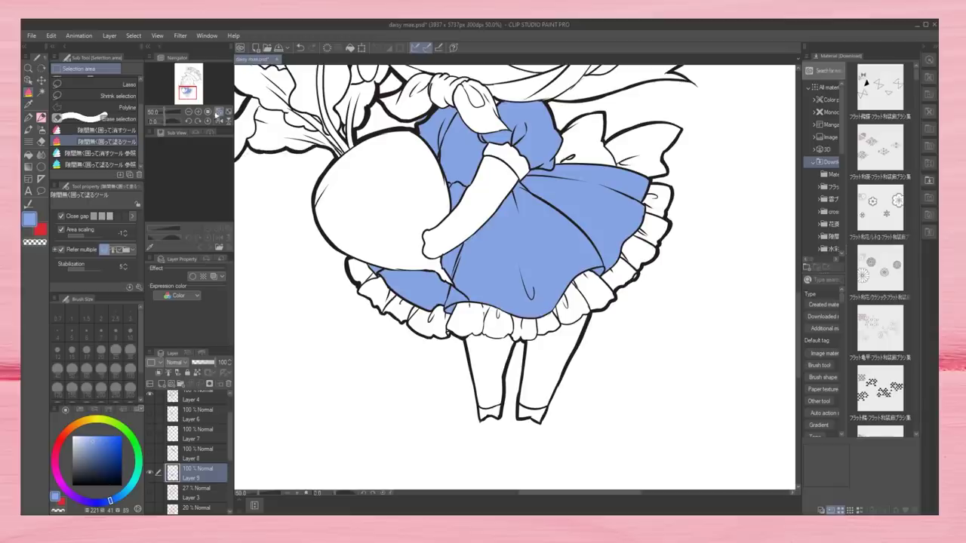
{"action": "left_click", "coordinate": [98, 129]}
{"action": "key", "text": "e"}
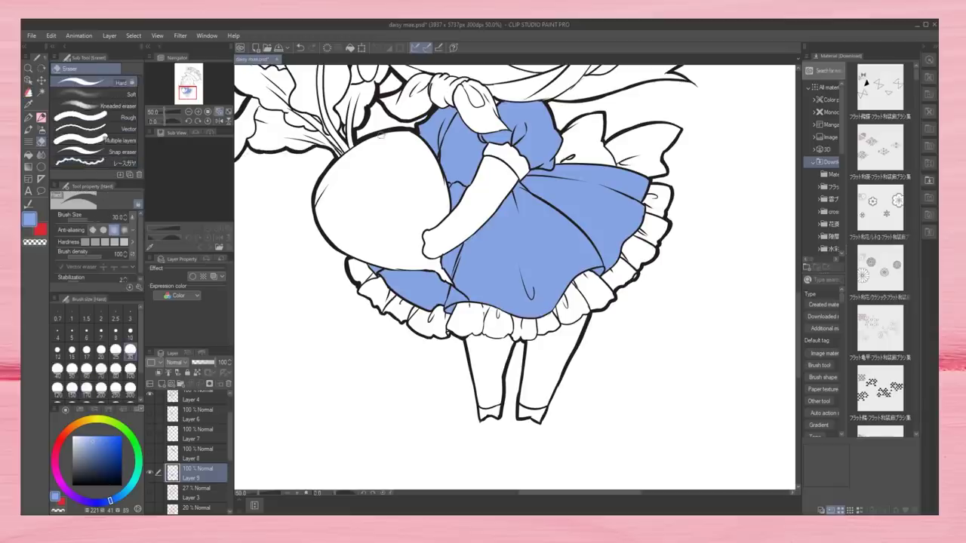
Hide the dress layer, add a new layer, and fill the lowest hanging turnip leaf on the hat with green
{"action": "key", "text": "ctrl+minus"}
{"action": "key", "text": "ctrl+shift+n"}
{"action": "left_click", "coordinate": [136, 475]}
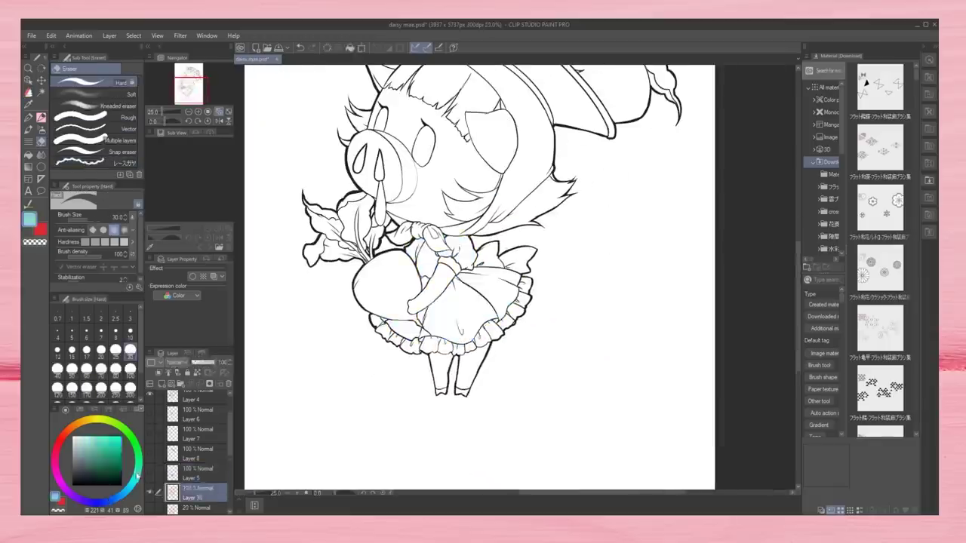
{"action": "left_click", "coordinate": [132, 439]}
{"action": "scroll", "coordinate": [474, 197], "scroll_direction": "up", "scroll_amount": 5}
{"action": "key", "text": "m"}
{"action": "scroll", "coordinate": [475, 198], "scroll_direction": "up", "scroll_amount": 2}
{"action": "mouse_move", "coordinate": [557, 334]}
{"action": "left_mouse_down"}
{"action": "mouse_move", "coordinate": [608, 423]}
{"action": "mouse_move", "coordinate": [552, 332]}
{"action": "left_mouse_up"}
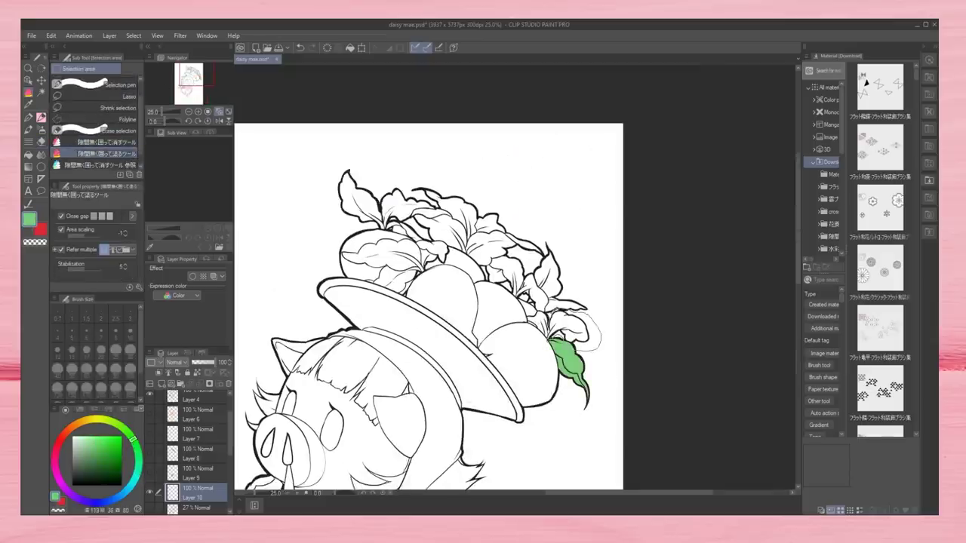
Fill the remaining turnip leaves along the rear and middle of the hat with the same green
{"action": "scroll", "coordinate": [591, 382], "scroll_direction": "up", "scroll_amount": 3}
{"action": "mouse_move", "coordinate": [562, 308]}
{"action": "left_mouse_down"}
{"action": "mouse_move", "coordinate": [521, 283]}
{"action": "mouse_move", "coordinate": [555, 234]}
{"action": "left_mouse_up"}
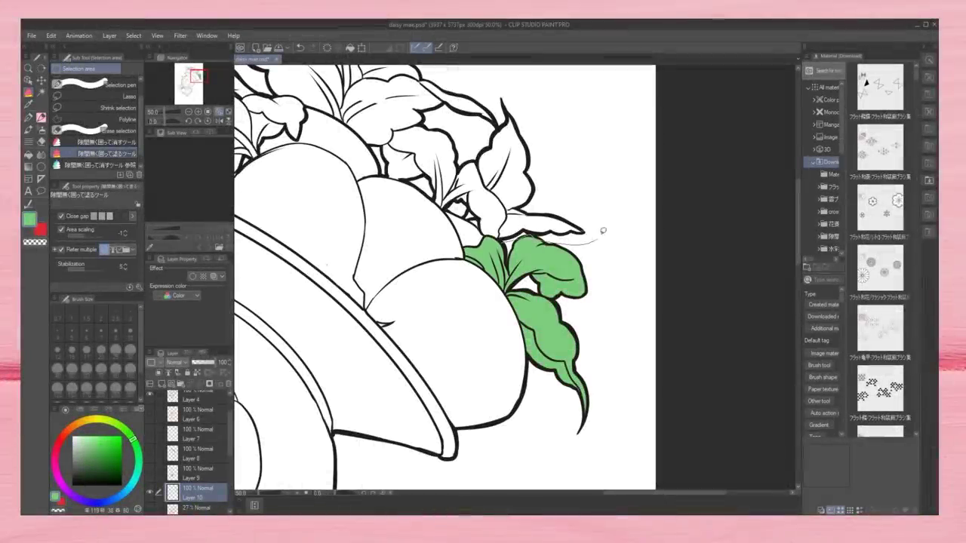
{"action": "mouse_move", "coordinate": [603, 230]}
{"action": "left_mouse_down"}
{"action": "mouse_move", "coordinate": [485, 135]}
{"action": "mouse_move", "coordinate": [445, 206]}
{"action": "left_mouse_up"}
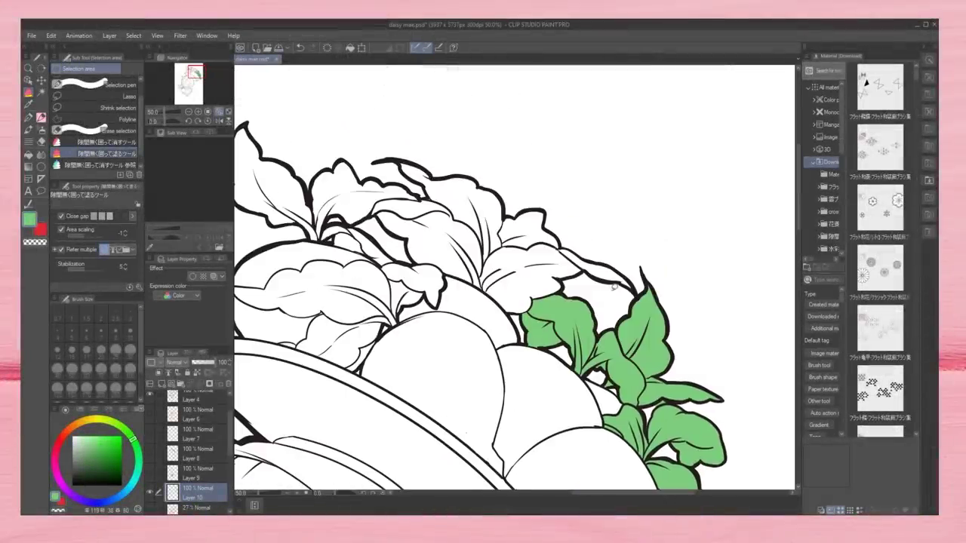
{"action": "mouse_move", "coordinate": [615, 300]}
{"action": "left_mouse_down"}
{"action": "mouse_move", "coordinate": [380, 151]}
{"action": "mouse_move", "coordinate": [393, 196]}
{"action": "left_mouse_up"}
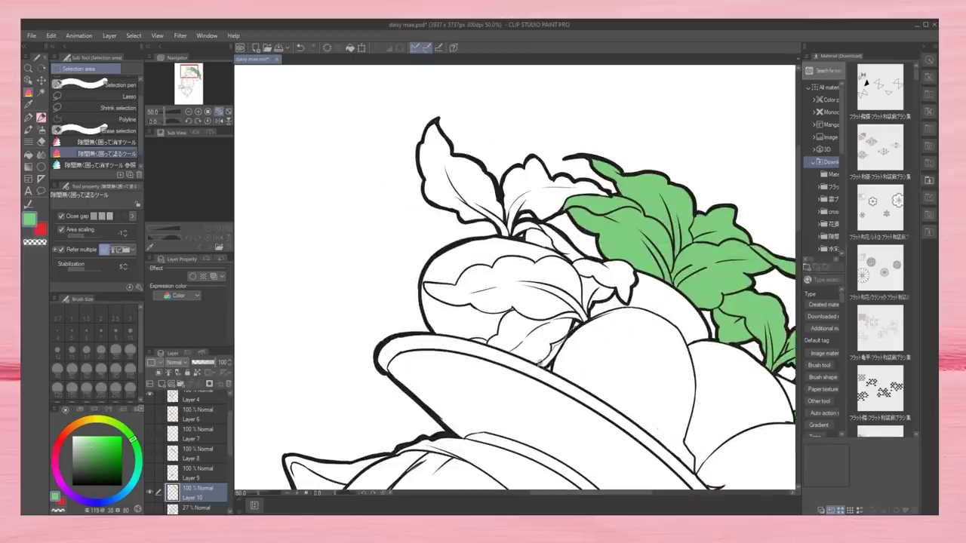
Fill the leaves draped over and sprouting from the frontmost turnips on the hat with green
{"action": "left_click_drag", "start_coordinate": [544, 362], "coordinate": [517, 289]}
{"action": "left_click_drag", "start_coordinate": [653, 286], "coordinate": [581, 302]}
{"action": "mouse_move", "coordinate": [573, 260]}
{"action": "left_mouse_down"}
{"action": "mouse_move", "coordinate": [423, 279]}
{"action": "mouse_move", "coordinate": [411, 321]}
{"action": "mouse_move", "coordinate": [592, 317]}
{"action": "mouse_move", "coordinate": [580, 321]}
{"action": "left_mouse_up"}
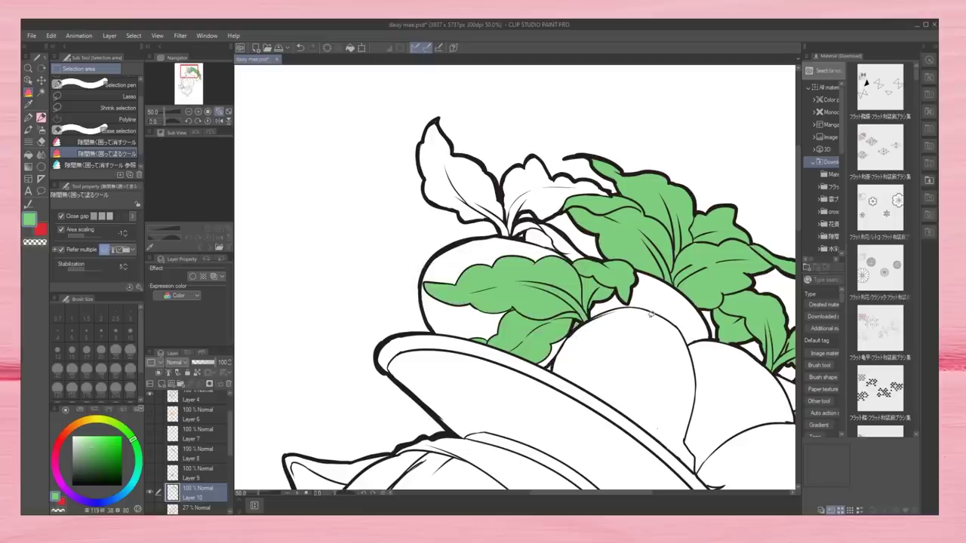
{"action": "key", "text": "period"}
{"action": "mouse_move", "coordinate": [520, 236]}
{"action": "left_mouse_down"}
{"action": "mouse_move", "coordinate": [503, 172]}
{"action": "mouse_move", "coordinate": [513, 233]}
{"action": "left_mouse_up"}
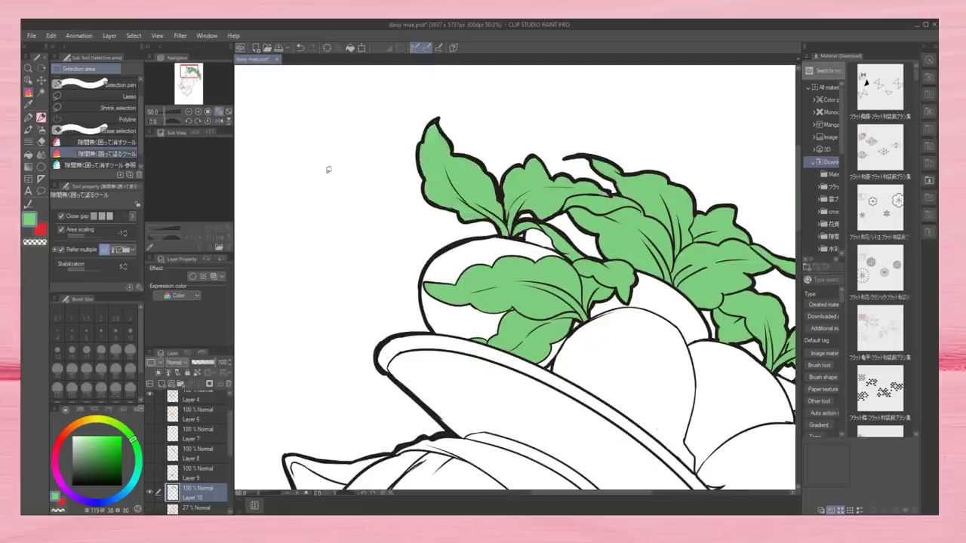
Clean up the green fill around the hat's leaves using the Hard eraser at size 30
{"action": "scroll", "coordinate": [513, 279], "scroll_direction": "down", "scroll_amount": 3}
{"action": "scroll", "coordinate": [452, 279], "scroll_direction": "up", "scroll_amount": 3}
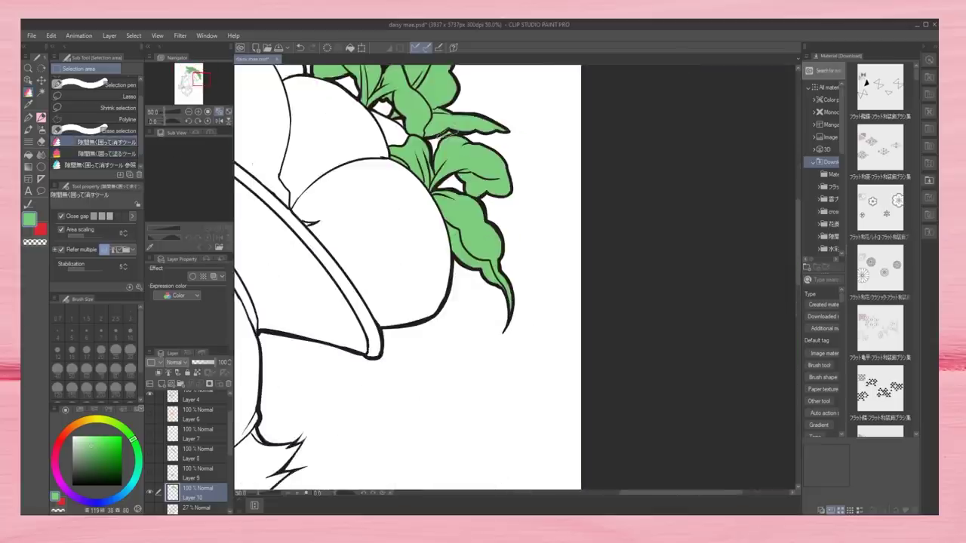
{"action": "key", "text": "e"}
{"action": "left_click", "coordinate": [130, 350]}
{"action": "key", "text": "ctrl+minus"}
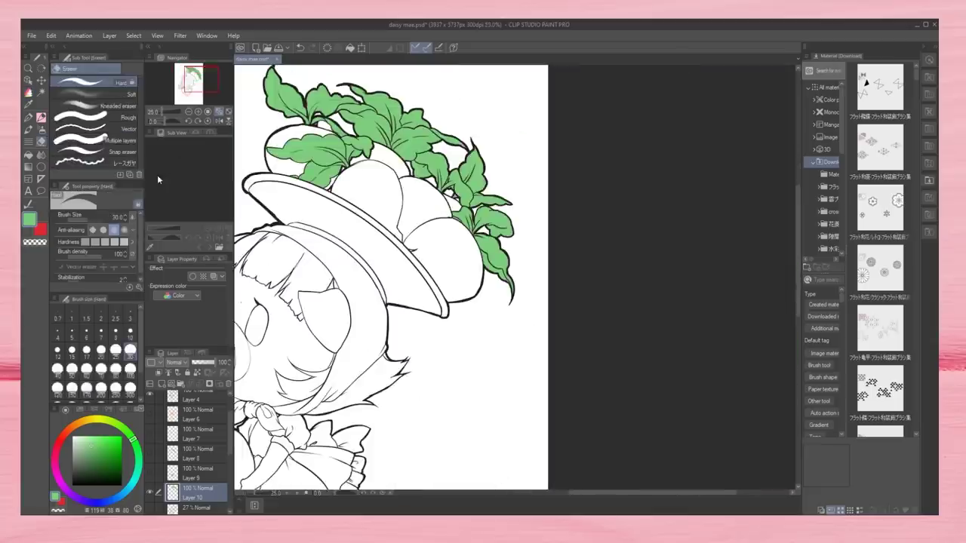
Fill the leaves of the turnip held in the character's arms with the same green
{"action": "scroll", "coordinate": [513, 279], "scroll_direction": "down", "scroll_amount": 5}
{"action": "key", "text": "m"}
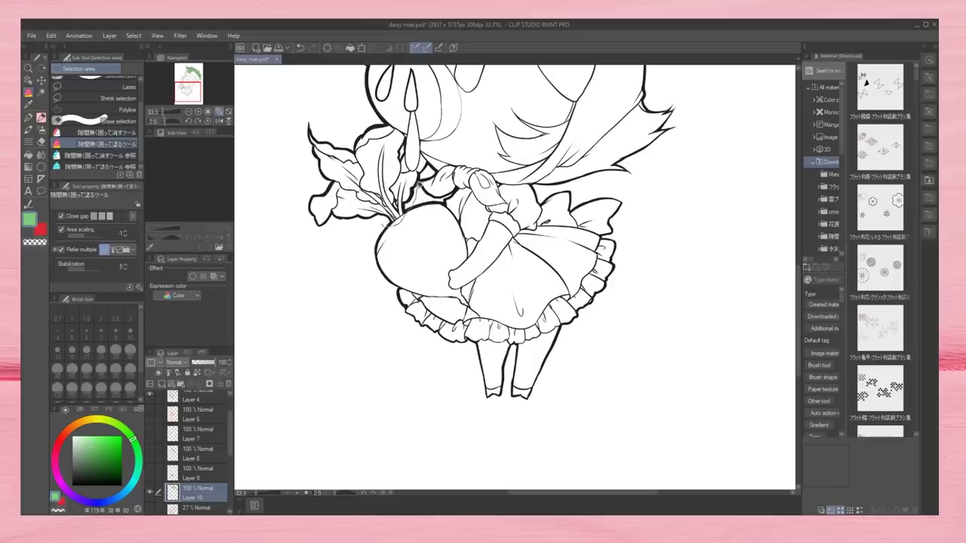
{"action": "mouse_move", "coordinate": [354, 125]}
{"action": "left_mouse_down"}
{"action": "mouse_move", "coordinate": [302, 227]}
{"action": "mouse_move", "coordinate": [366, 245]}
{"action": "left_mouse_up"}
{"action": "key", "text": "ctrl+minus"}
{"action": "key", "text": "ctrl+minus"}
{"action": "key", "text": "ctrl+minus"}
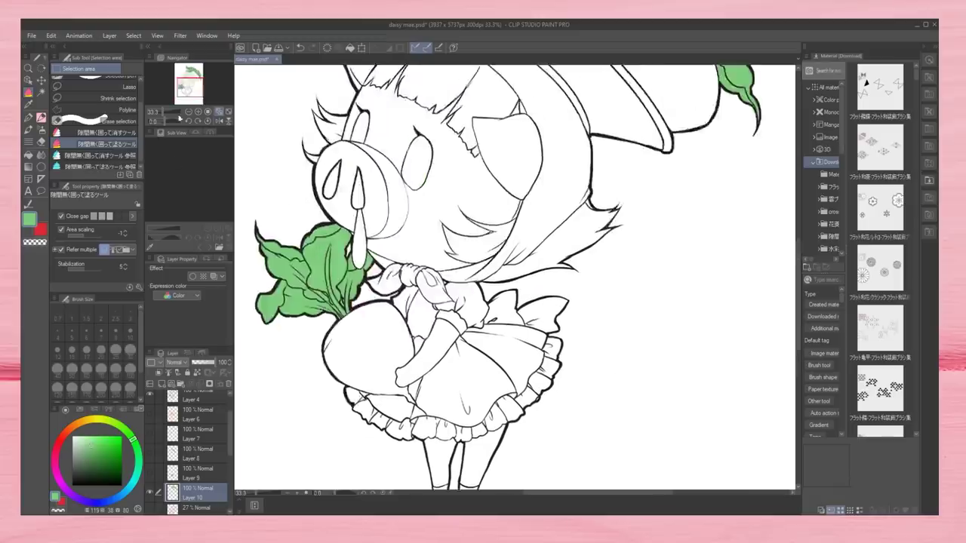
Hide the leaf layer and fill all the turnips on the hat on a new layer with taupe (HSV 39, 24, 62)
{"action": "key", "text": "ctrl+shift+n"}
{"action": "key", "text": "ctrl+plus"}
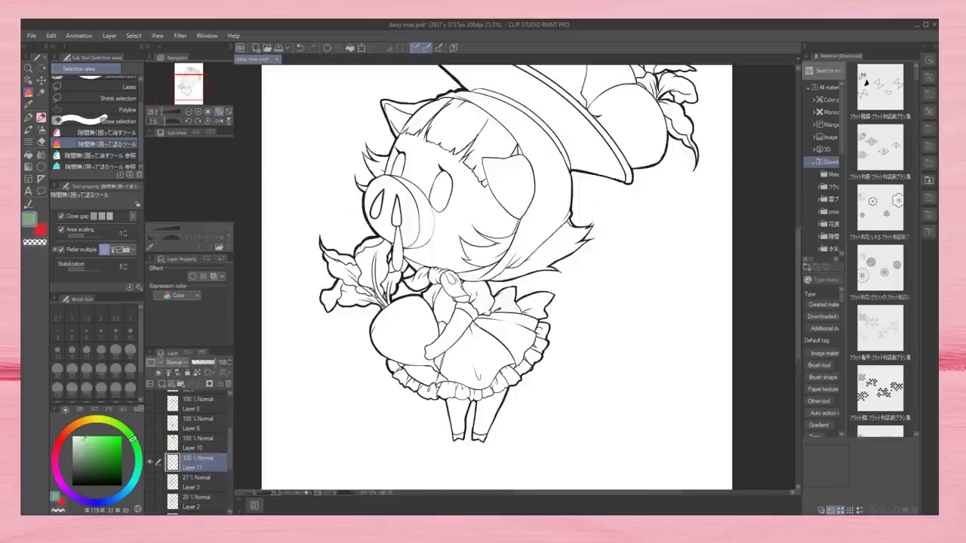
{"action": "key", "text": "ctrl+plus"}
{"action": "mouse_move", "coordinate": [566, 242]}
{"action": "left_mouse_down"}
{"action": "mouse_move", "coordinate": [573, 291]}
{"action": "mouse_move", "coordinate": [483, 240]}
{"action": "left_mouse_up"}
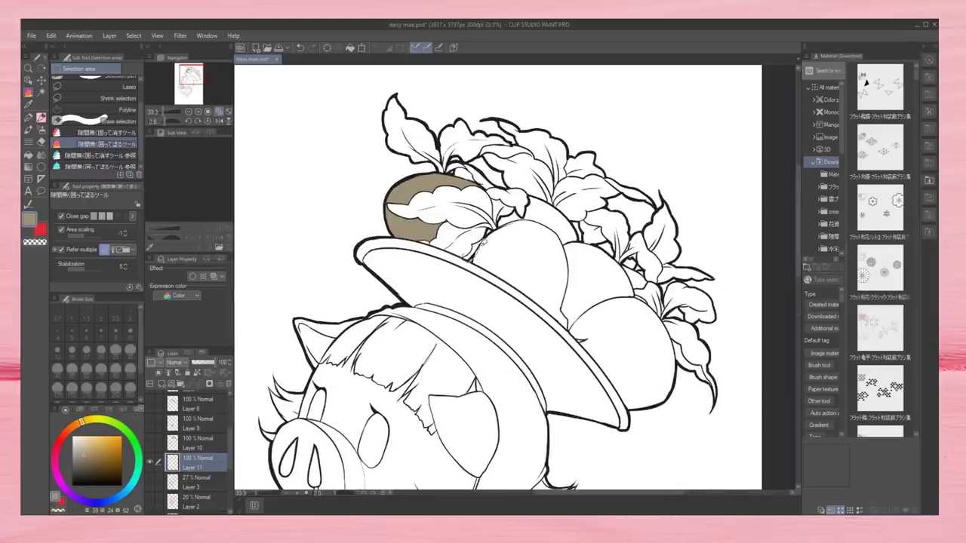
{"action": "left_click_drag", "start_coordinate": [564, 225], "coordinate": [487, 223]}
{"action": "mouse_move", "coordinate": [573, 315]}
{"action": "left_mouse_down"}
{"action": "mouse_move", "coordinate": [626, 411]}
{"action": "mouse_move", "coordinate": [635, 293]}
{"action": "mouse_move", "coordinate": [574, 315]}
{"action": "left_mouse_up"}
{"action": "mouse_move", "coordinate": [579, 341]}
{"action": "left_mouse_down"}
{"action": "mouse_move", "coordinate": [629, 263]}
{"action": "mouse_move", "coordinate": [560, 239]}
{"action": "left_mouse_up"}
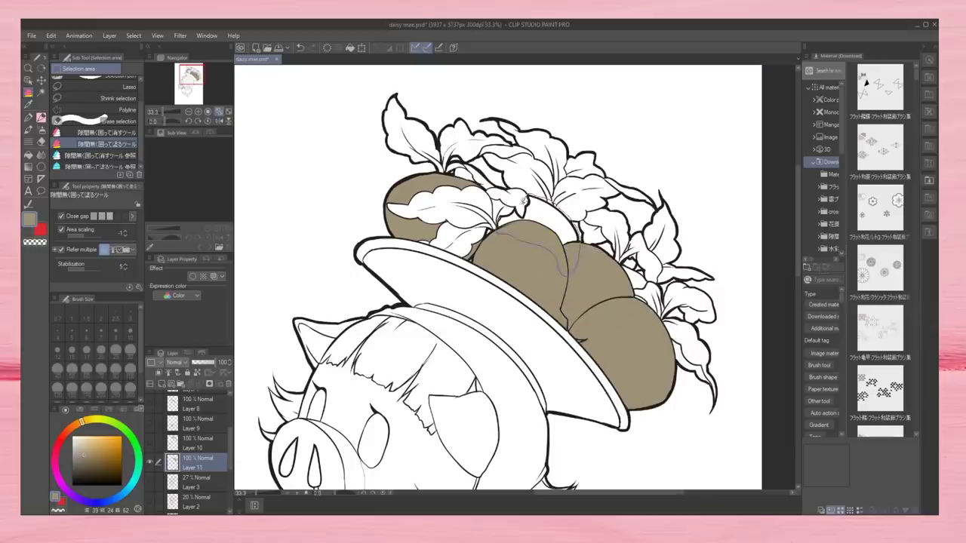
{"action": "left_click_drag", "start_coordinate": [522, 200], "coordinate": [513, 210]}
Fill the turnip held in the character's arms with the same taupe
{"action": "scroll", "coordinate": [517, 279], "scroll_direction": "down", "scroll_amount": 5}
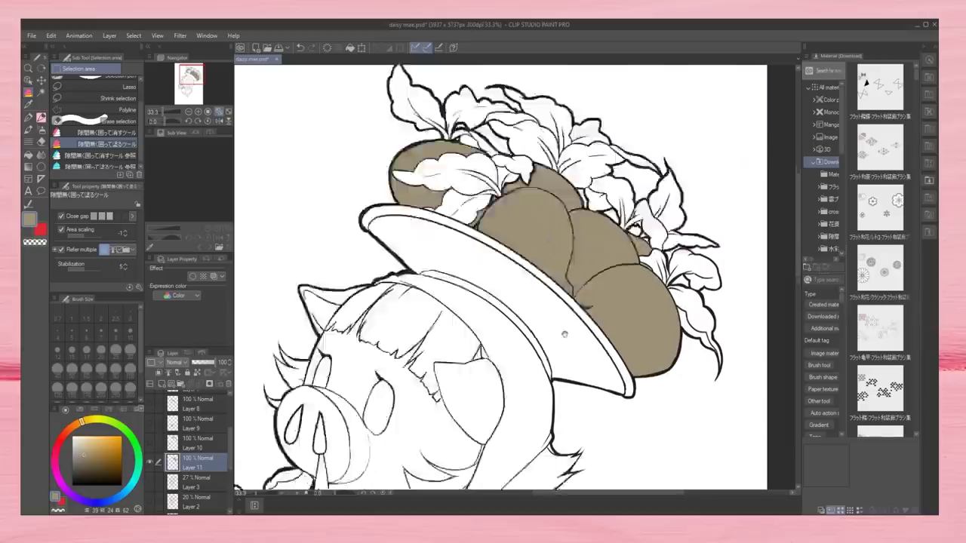
{"action": "left_click_drag", "start_coordinate": [568, 392], "coordinate": [490, 320]}
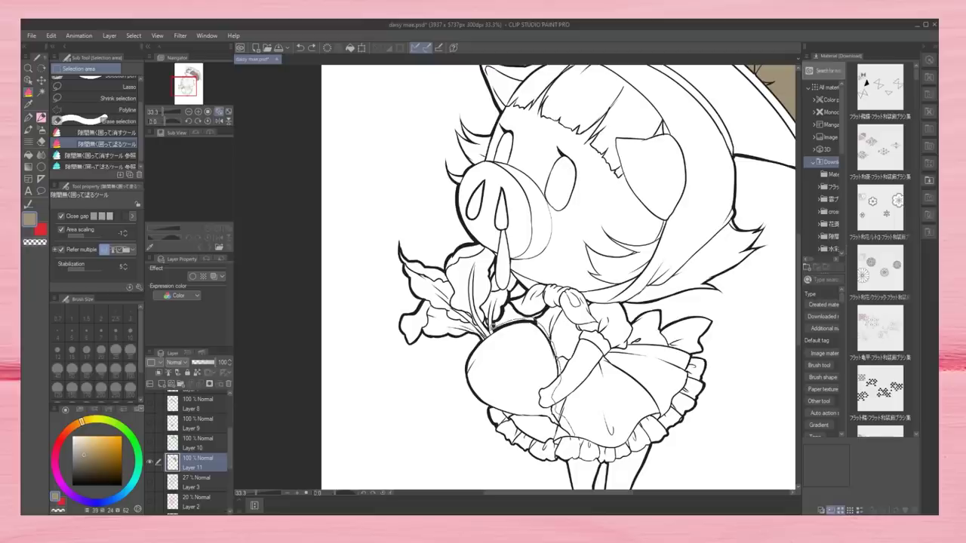
{"action": "left_click_drag", "start_coordinate": [580, 426], "coordinate": [578, 399]}
Hide the turnip layer, add a new layer, and fill the small nostril and eye areas of the face
{"action": "scroll", "coordinate": [579, 399], "scroll_direction": "down", "scroll_amount": 4}
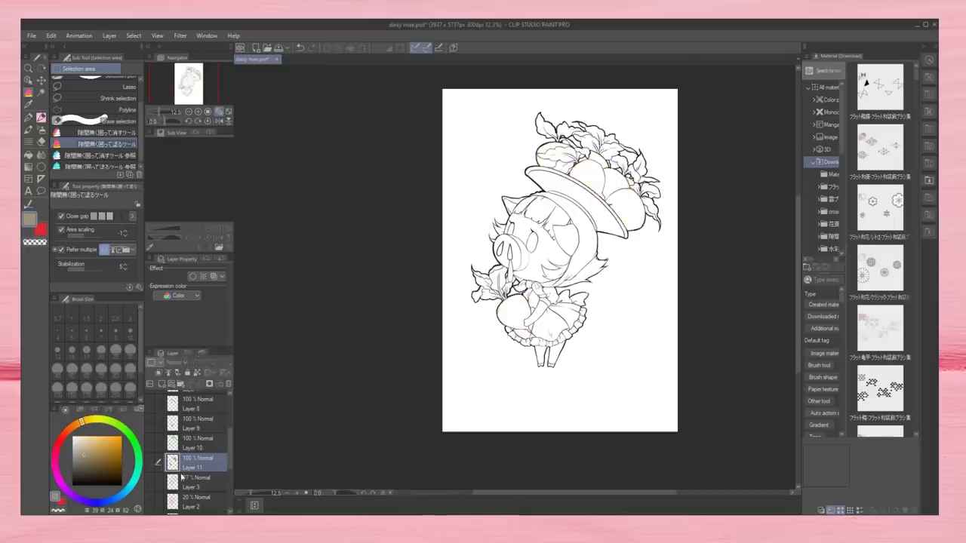
{"action": "key", "text": "ctrl+shift+n"}
{"action": "scroll", "coordinate": [340, 299], "scroll_direction": "up", "scroll_amount": 3}
{"action": "left_click_drag", "start_coordinate": [481, 199], "coordinate": [502, 208]}
{"action": "left_click_drag", "start_coordinate": [504, 166], "coordinate": [544, 184]}
Hide the facial detail layer, add a new layer, and fill the ruffle along the skirt's hem with greyish purple
{"action": "left_click", "coordinate": [149, 483]}
{"action": "key", "text": "ctrl+shift+n"}
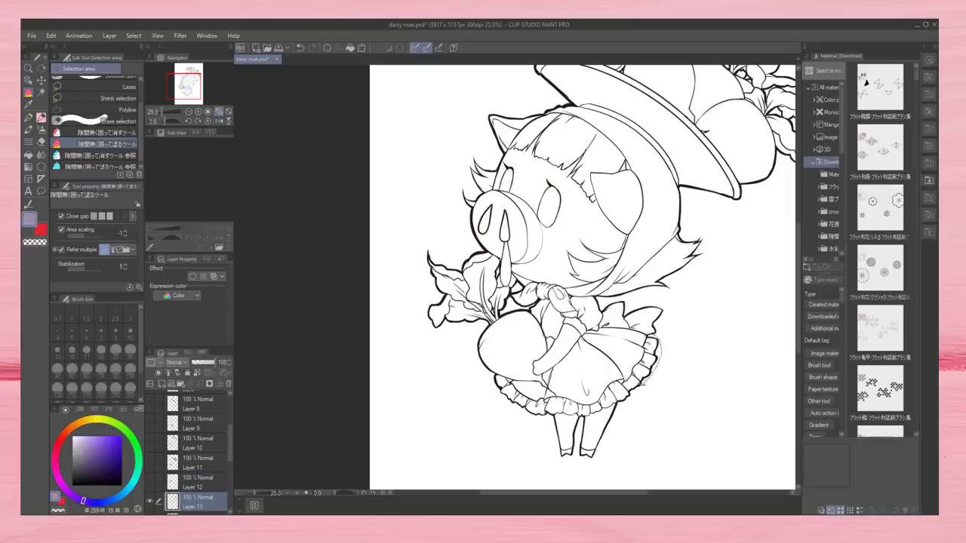
{"action": "mouse_move", "coordinate": [630, 371]}
{"action": "left_mouse_down"}
{"action": "mouse_move", "coordinate": [547, 396]}
{"action": "mouse_move", "coordinate": [436, 338]}
{"action": "left_mouse_up"}
Fill the headscarf, its knot under the chin and the sleeve cuff with the same greyish purple
{"action": "scroll", "coordinate": [441, 339], "scroll_direction": "up", "scroll_amount": 1}
{"action": "mouse_move", "coordinate": [448, 306]}
{"action": "left_mouse_down"}
{"action": "mouse_move", "coordinate": [474, 335]}
{"action": "mouse_move", "coordinate": [477, 303]}
{"action": "mouse_move", "coordinate": [485, 325]}
{"action": "left_mouse_up"}
{"action": "mouse_move", "coordinate": [611, 127]}
{"action": "left_mouse_down"}
{"action": "mouse_move", "coordinate": [563, 181]}
{"action": "mouse_move", "coordinate": [642, 327]}
{"action": "mouse_move", "coordinate": [623, 340]}
{"action": "left_mouse_up"}
{"action": "key", "text": "g"}
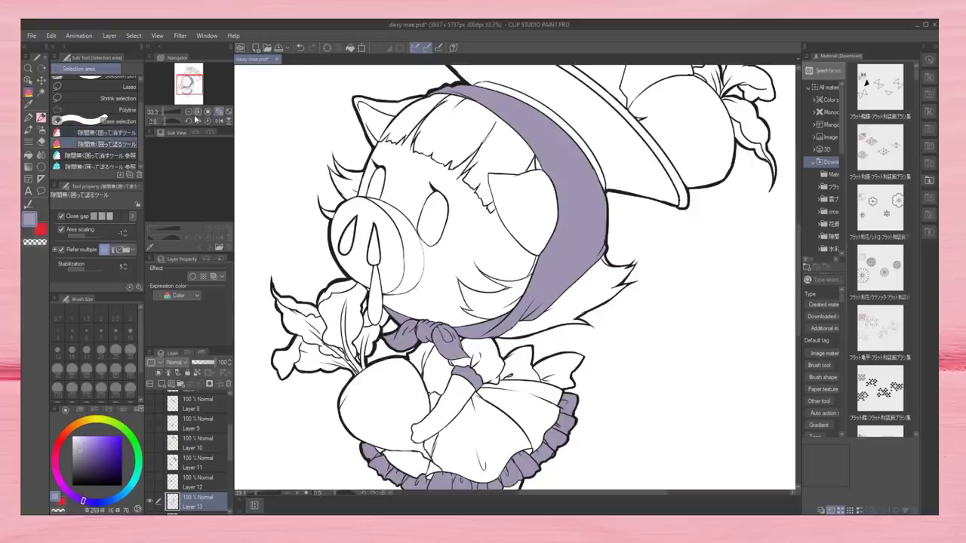
Inspect the headscarf fill up close, and show all colour layers to review the whole character
{"action": "key", "text": "ctrl+plus"}
{"action": "scroll", "coordinate": [445, 344], "scroll_direction": "down", "scroll_amount": 5}
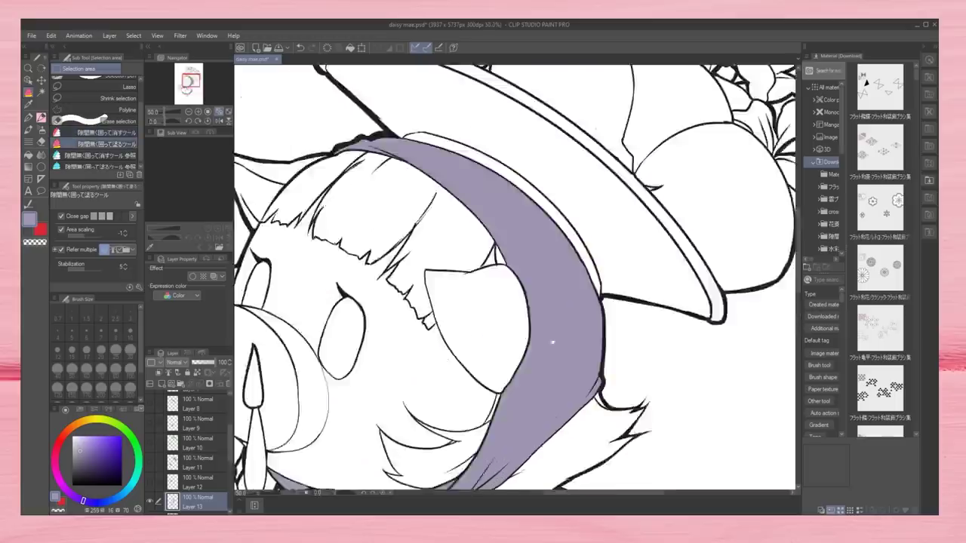
{"action": "scroll", "coordinate": [461, 254], "scroll_direction": "up", "scroll_amount": 4}
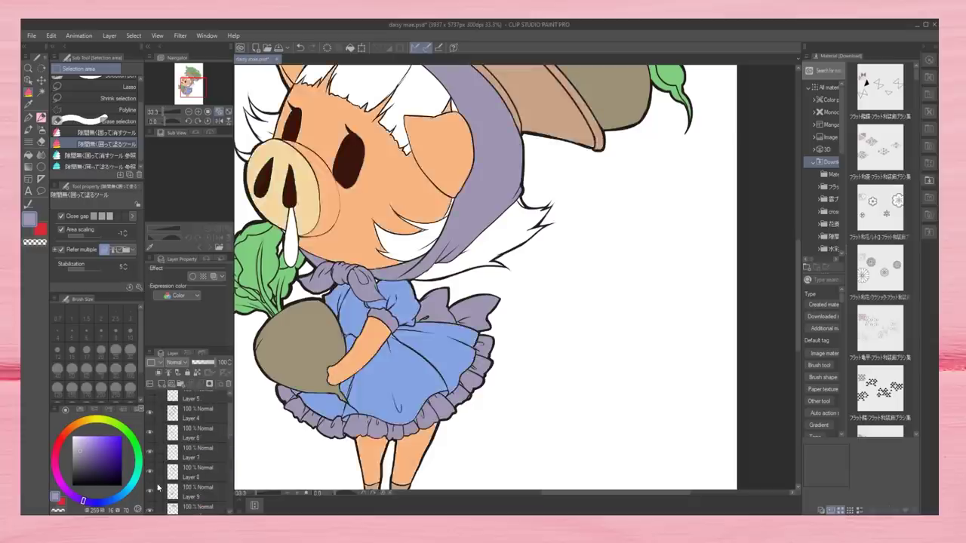
Add a new layer with the other colour layers hidden, and fill the fringe and the rest of the hair with brown
{"action": "key", "text": "ctrl+minus"}
{"action": "key", "text": "ctrl+minus"}
{"action": "key", "text": "ctrl+minus"}
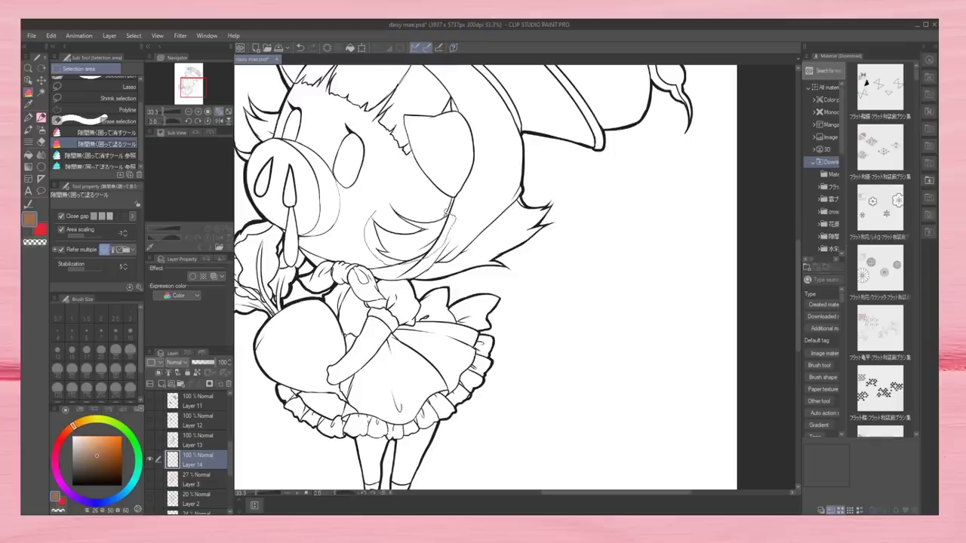
{"action": "mouse_move", "coordinate": [377, 198]}
{"action": "left_mouse_down"}
{"action": "mouse_move", "coordinate": [448, 151]}
{"action": "mouse_move", "coordinate": [486, 158]}
{"action": "left_mouse_up"}
{"action": "mouse_move", "coordinate": [506, 396]}
{"action": "left_mouse_down"}
{"action": "mouse_move", "coordinate": [641, 309]}
{"action": "mouse_move", "coordinate": [509, 392]}
{"action": "left_mouse_up"}
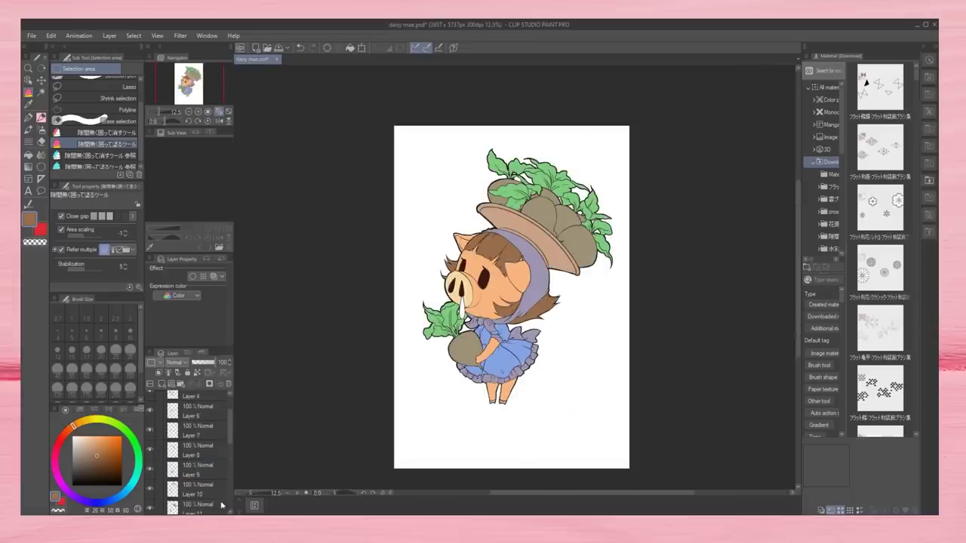
Show the colour layers again and group them all into one folder
{"action": "scroll", "coordinate": [196, 452], "scroll_direction": "up", "scroll_amount": 5}
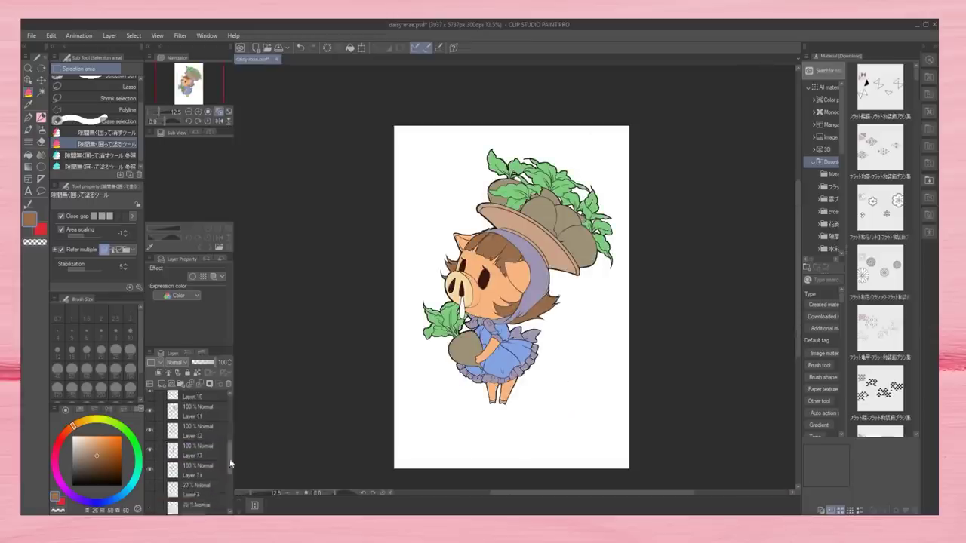
{"action": "left_click", "coordinate": [170, 437]}
{"action": "left_click", "coordinate": [168, 436]}
{"action": "scroll", "coordinate": [196, 453], "scroll_direction": "down", "scroll_amount": 2}
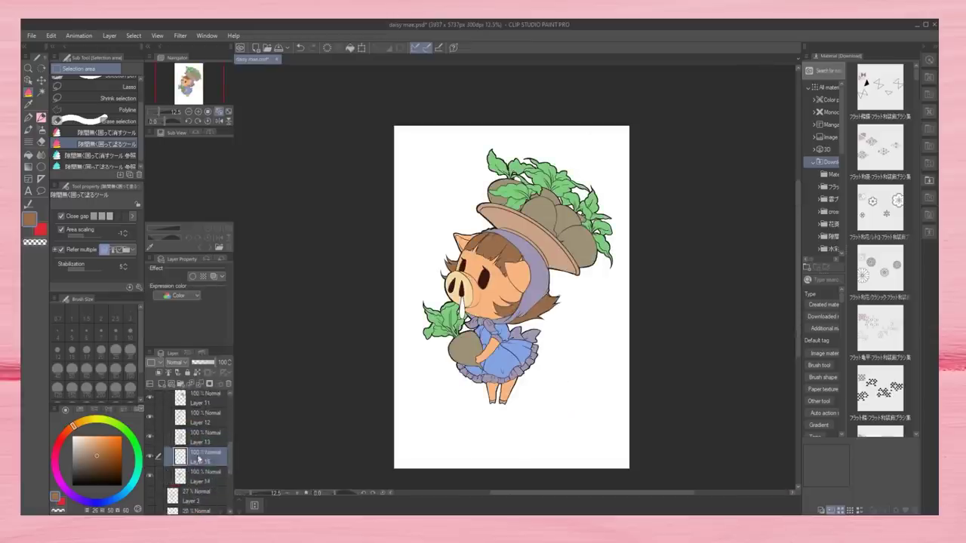
Fill the drip hanging from the nose with periwinkle blue on its own layer, and place that layer at the end of the colour folder
{"action": "left_click", "coordinate": [196, 475]}
{"action": "key", "text": "ctrl+plus"}
{"action": "key", "text": "ctrl+plus"}
{"action": "key", "text": "ctrl+plus"}
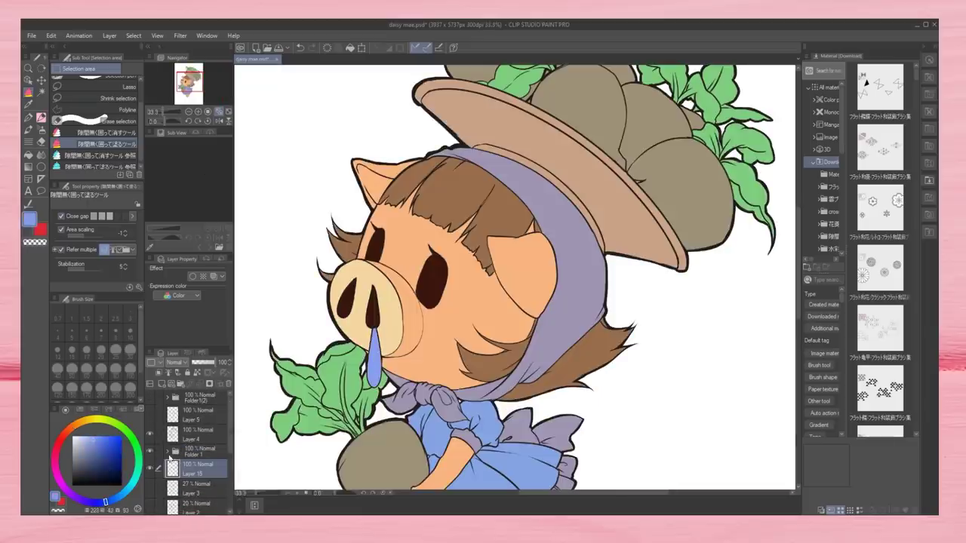
{"action": "scroll", "coordinate": [211, 479], "scroll_direction": "down", "scroll_amount": 2}
{"action": "key", "text": "ctrl+minus"}
{"action": "key", "text": "ctrl+minus"}
{"action": "key", "text": "ctrl+minus"}
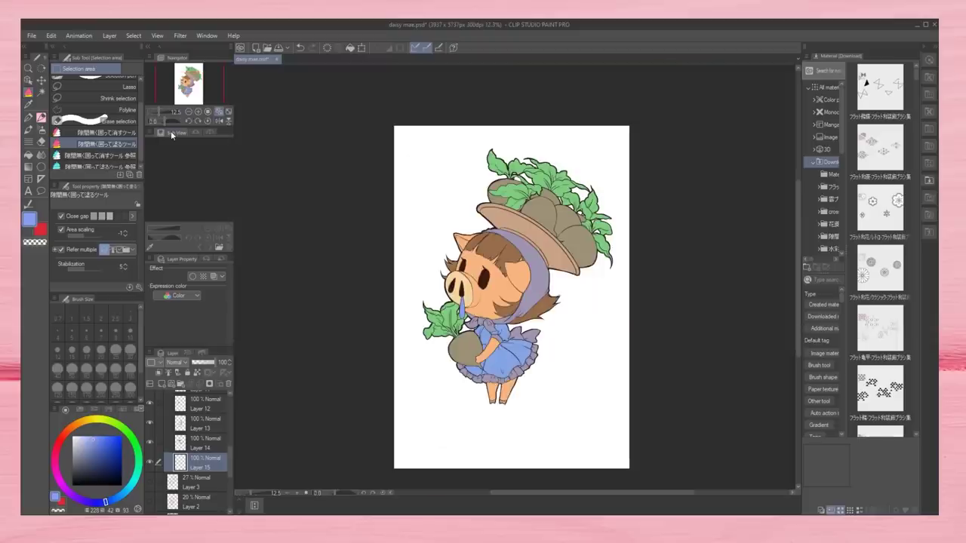
Lock transparent pixels on the headscarf and ruffle layer, and airbrush it from pale lavender to near white with the Soft airbrush
{"action": "left_click", "coordinate": [152, 424]}
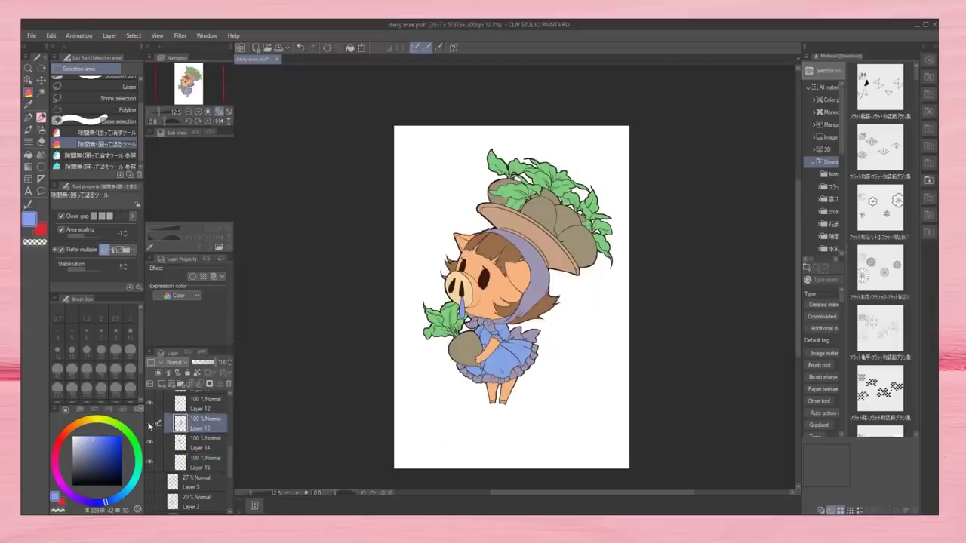
{"action": "left_click", "coordinate": [43, 128]}
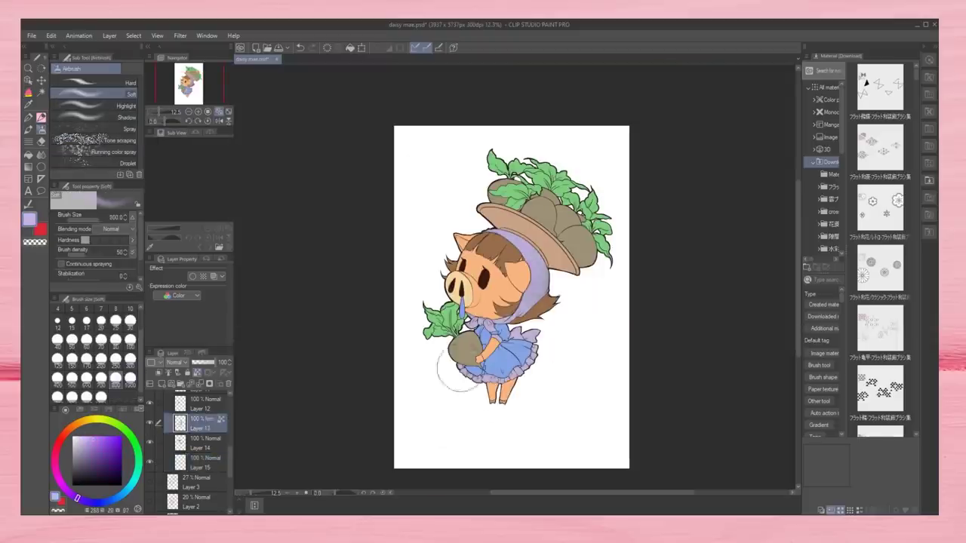
{"action": "left_click_drag", "start_coordinate": [528, 249], "coordinate": [498, 363]}
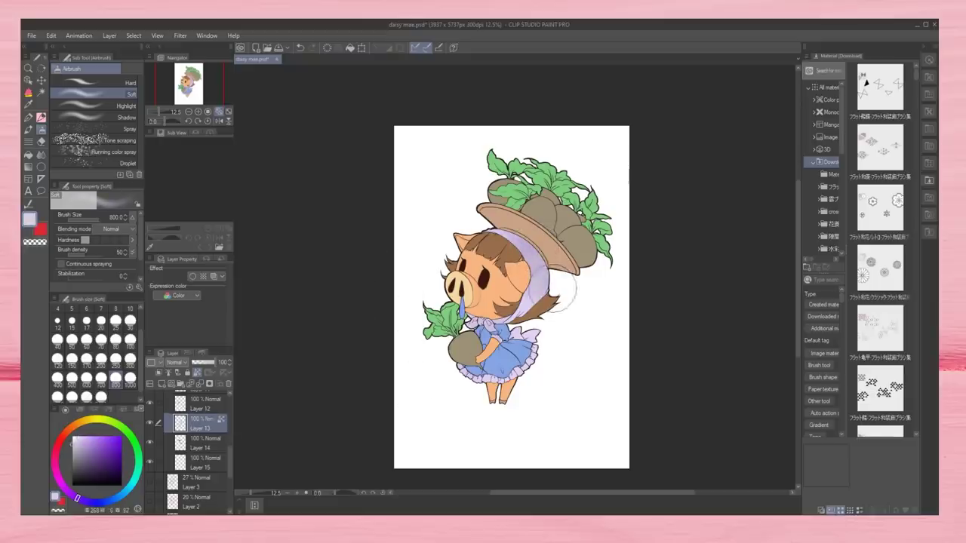
{"action": "mouse_move", "coordinate": [521, 249]}
{"action": "left_mouse_down"}
{"action": "mouse_move", "coordinate": [483, 377]}
{"action": "mouse_move", "coordinate": [528, 264]}
{"action": "left_mouse_up"}
Lock transparent pixels on the turnip layer and airbrush all the turnips cream white
{"action": "left_click", "coordinate": [152, 404]}
{"action": "scroll", "coordinate": [188, 438], "scroll_direction": "up", "scroll_amount": 3}
{"action": "left_click", "coordinate": [200, 446]}
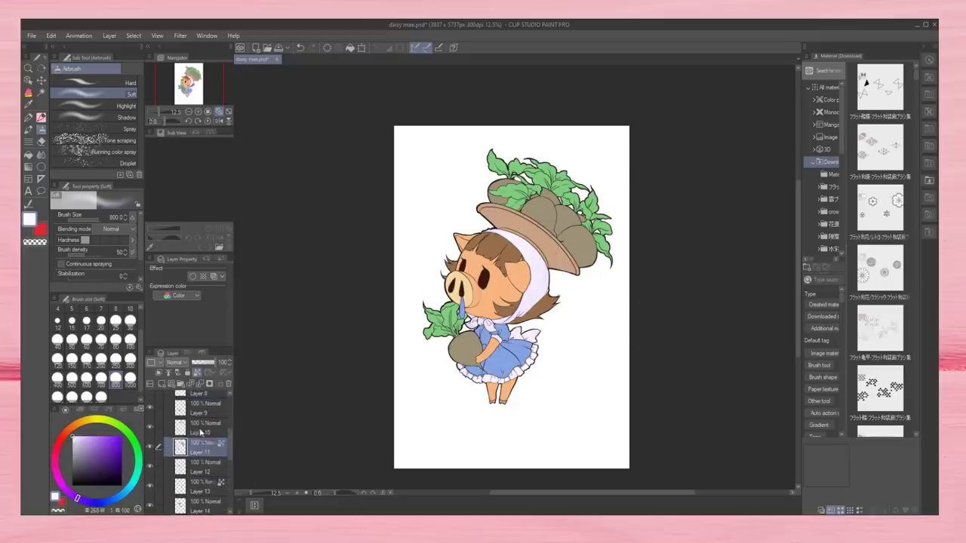
{"action": "left_click", "coordinate": [511, 194], "text": "alt"}
{"action": "left_click_drag", "start_coordinate": [544, 219], "coordinate": [464, 351]}
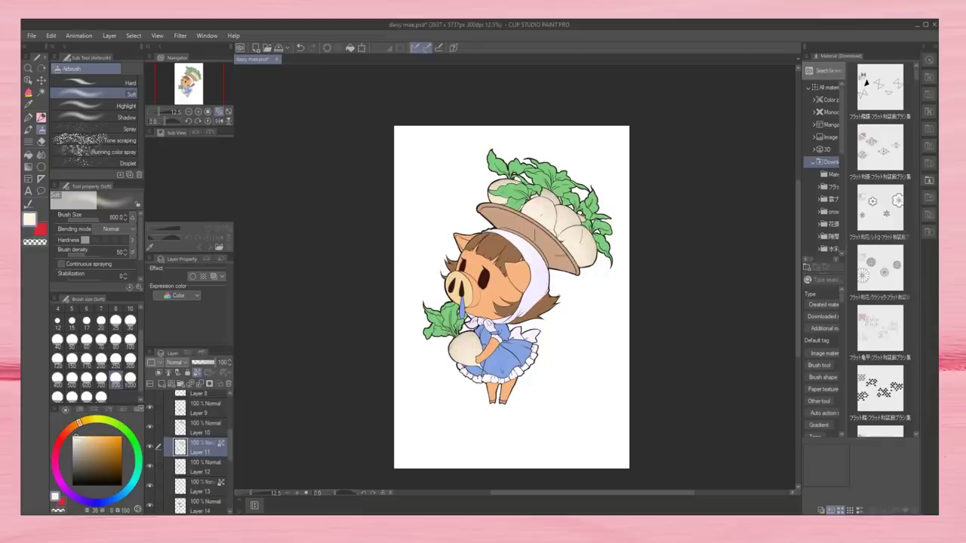
Lock transparent pixels on the leaf layer and airbrush the turnip leaves with darker green and light yellow-green gradients
{"action": "left_click", "coordinate": [200, 427]}
{"action": "left_click", "coordinate": [101, 420]}
{"action": "left_click", "coordinate": [90, 437]}
{"action": "left_click", "coordinate": [113, 423]}
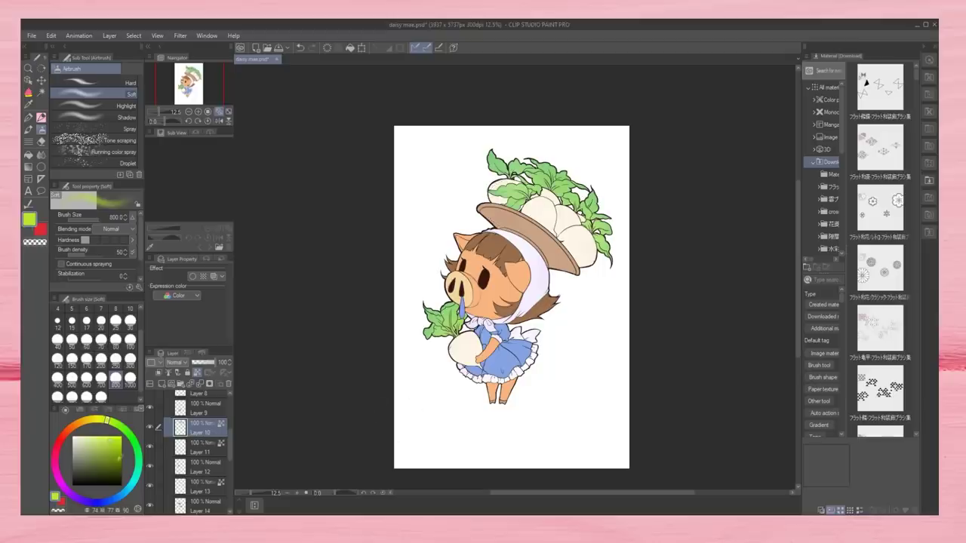
{"action": "left_click", "coordinate": [102, 455]}
{"action": "left_click", "coordinate": [601, 235], "text": "alt"}
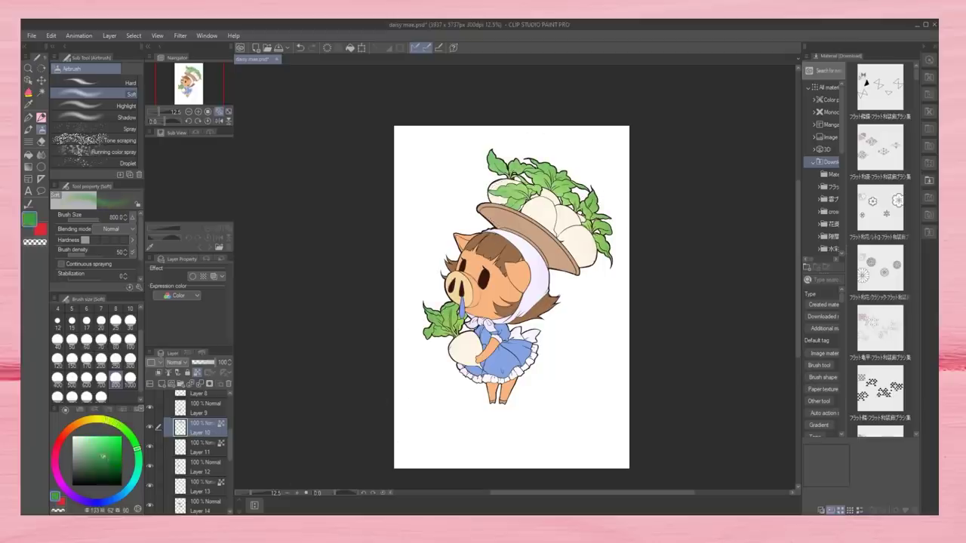
{"action": "left_click", "coordinate": [119, 424]}
{"action": "left_click", "coordinate": [94, 436]}
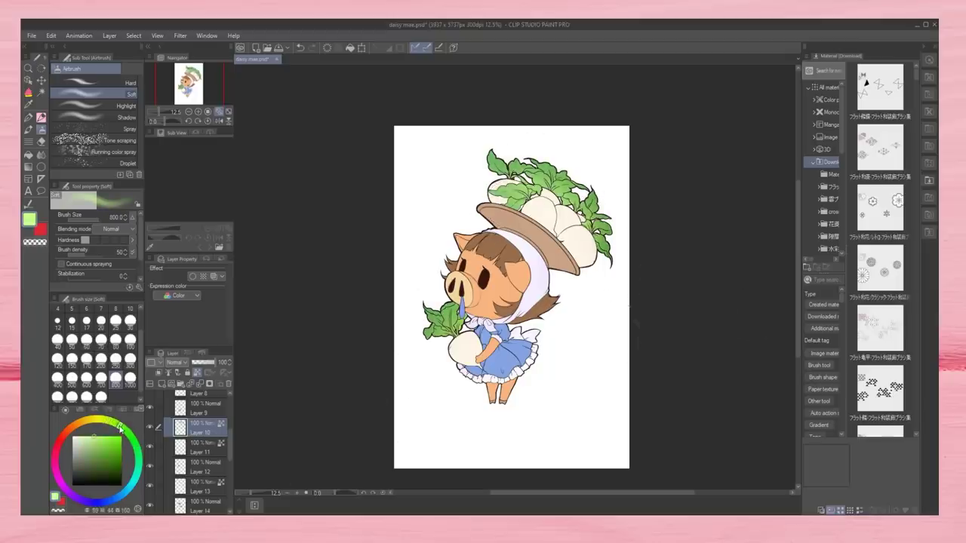
{"action": "left_click_drag", "start_coordinate": [566, 181], "coordinate": [578, 269]}
Lock transparent pixels on the dress layer and airbrush the dress with light cyan and blue tones
{"action": "left_click", "coordinate": [201, 408]}
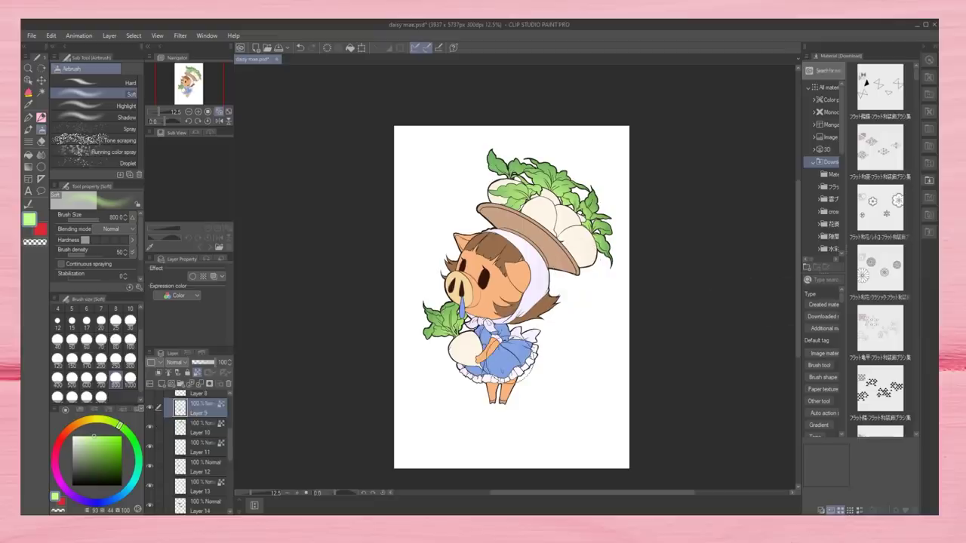
{"action": "left_click", "coordinate": [494, 374], "text": "alt"}
{"action": "scroll", "coordinate": [557, 363], "scroll_direction": "up", "scroll_amount": 3}
{"action": "left_click", "coordinate": [125, 490]}
{"action": "left_click", "coordinate": [84, 436]}
{"action": "left_click_drag", "start_coordinate": [422, 325], "coordinate": [483, 362]}
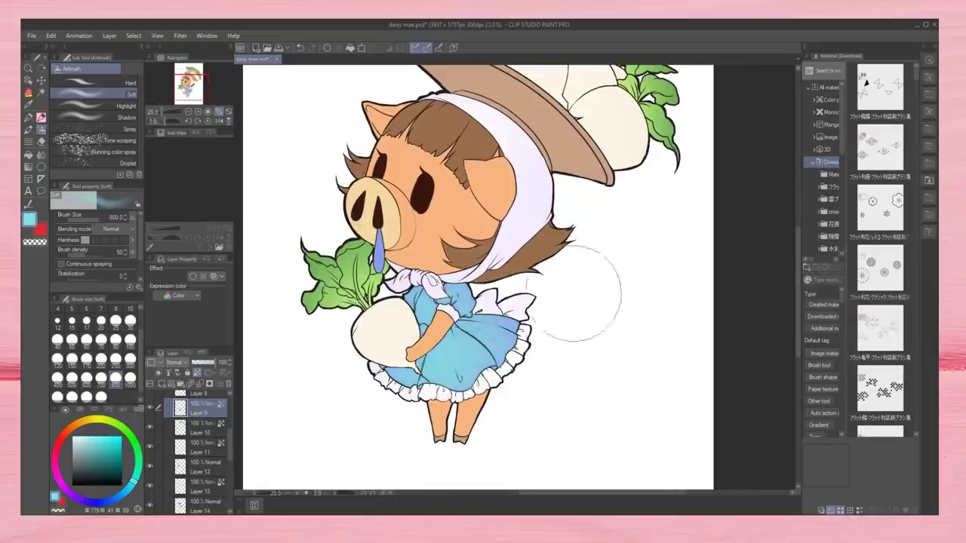
{"action": "left_click_drag", "start_coordinate": [453, 317], "coordinate": [498, 369]}
{"action": "left_click", "coordinate": [113, 500]}
{"action": "left_click_drag", "start_coordinate": [423, 317], "coordinate": [490, 378]}
Try out other hues on the dress, such as orange and red
{"action": "scroll", "coordinate": [452, 317], "scroll_direction": "down", "scroll_amount": 3}
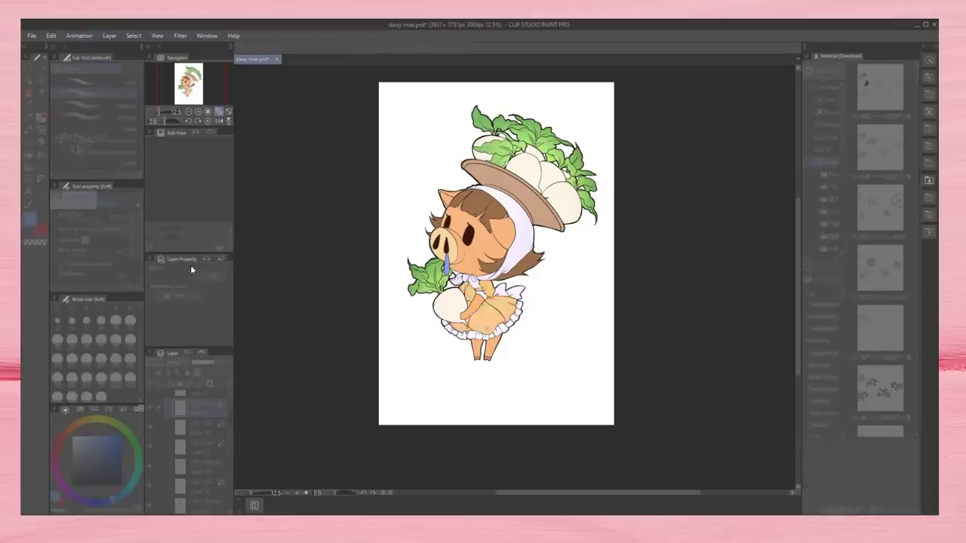
{"action": "left_click_drag", "start_coordinate": [352, 270], "coordinate": [172, 270]}
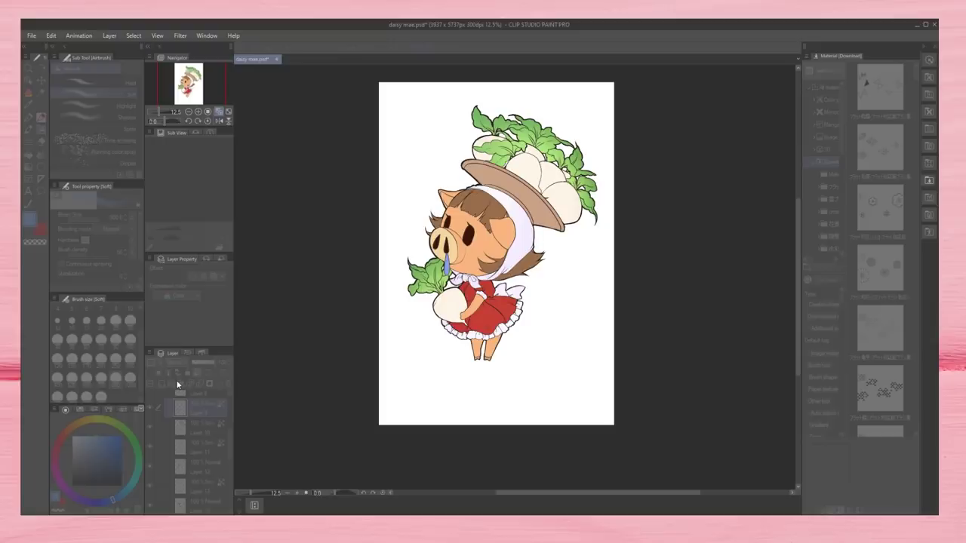
{"action": "key", "text": "Escape"}
Airbrush the hat straw yellow with cream highlights on its transparency-locked layer, using a brush size of 700
{"action": "scroll", "coordinate": [188, 438], "scroll_direction": "up", "scroll_amount": 1}
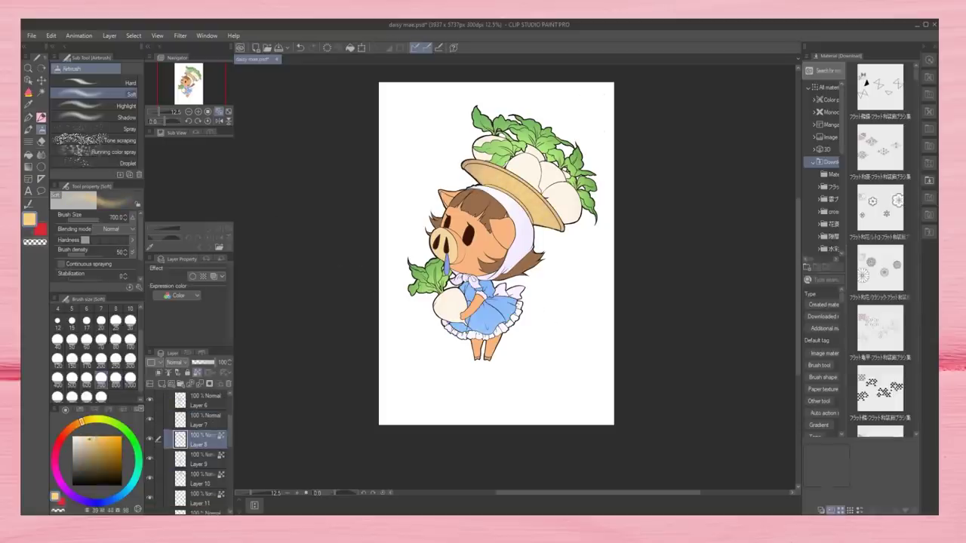
{"action": "left_click", "coordinate": [150, 424]}
{"action": "scroll", "coordinate": [151, 424], "scroll_direction": "up", "scroll_amount": 1}
Lock transparent pixels on the skin layer, airbrush the skin with orange and light peach tones, and smooth the gradient with the Blend tool
{"action": "left_click", "coordinate": [151, 424]}
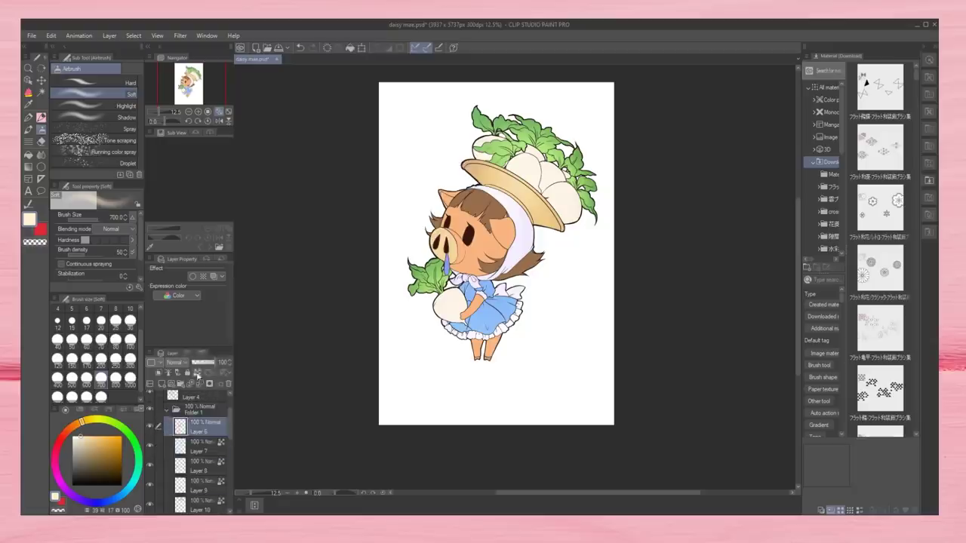
{"action": "left_click", "coordinate": [482, 242], "text": "alt"}
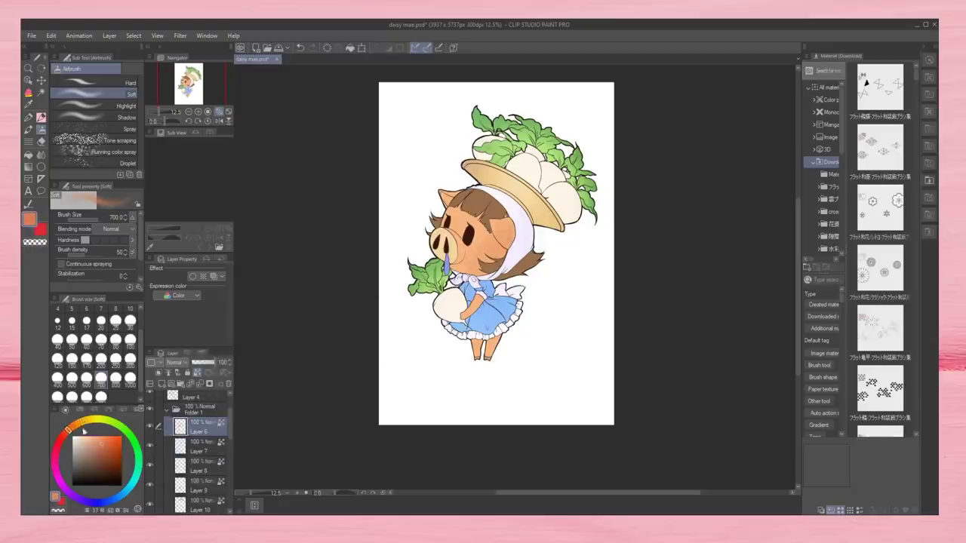
{"action": "left_click", "coordinate": [84, 434]}
{"action": "left_click", "coordinate": [460, 175], "text": "alt"}
{"action": "left_click", "coordinate": [455, 180], "text": "alt"}
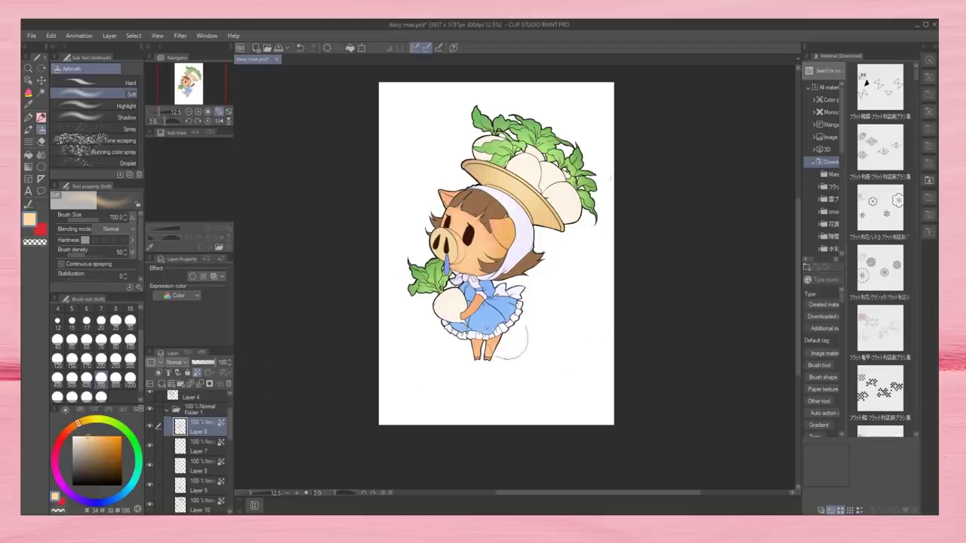
{"action": "key", "text": "h"}
{"action": "key", "text": "j"}
{"action": "key", "text": "h"}
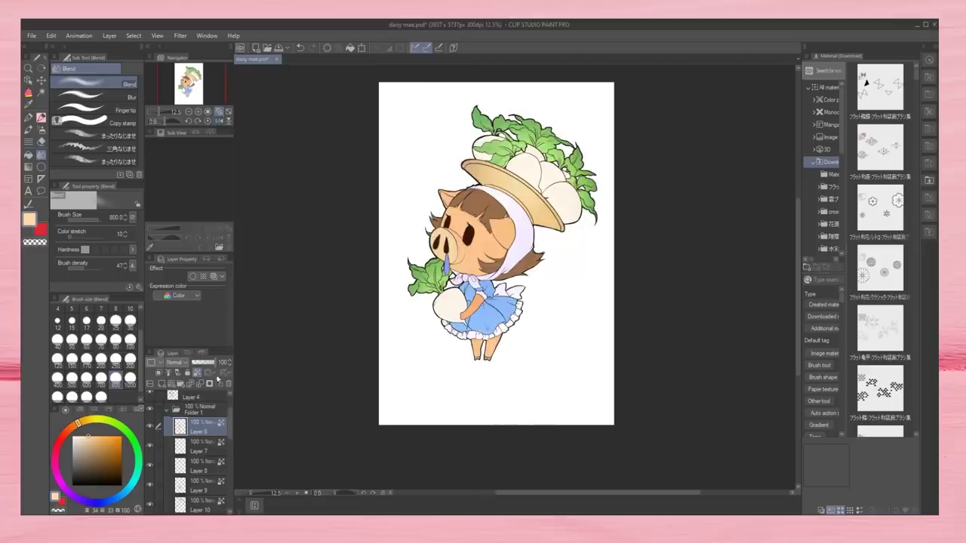
Lock transparent pixels on the hair layer and airbrush the hair with light orange and reddish brown gradients
{"action": "scroll", "coordinate": [196, 438], "scroll_direction": "down", "scroll_amount": 3}
{"action": "left_click", "coordinate": [200, 456]}
{"action": "key", "text": "b"}
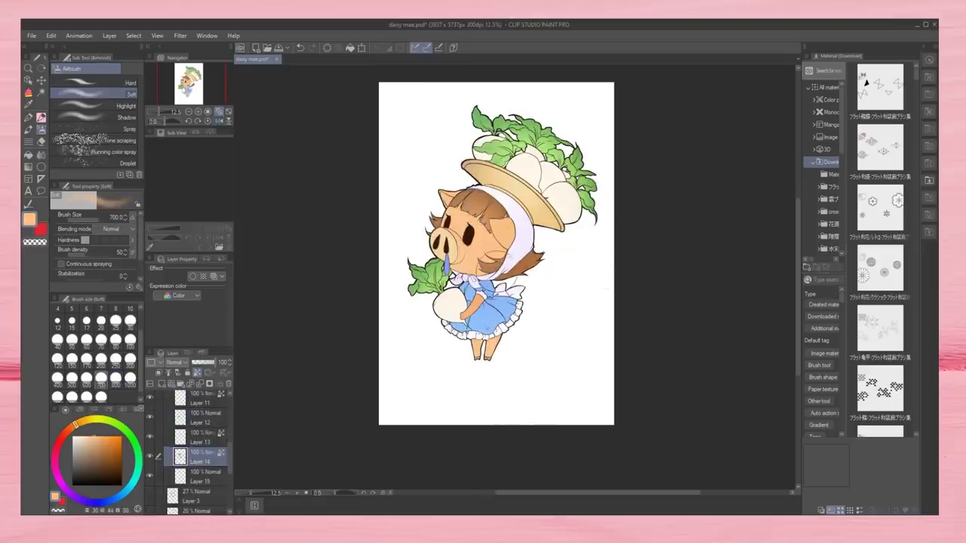
{"action": "left_click", "coordinate": [498, 280], "text": "alt"}
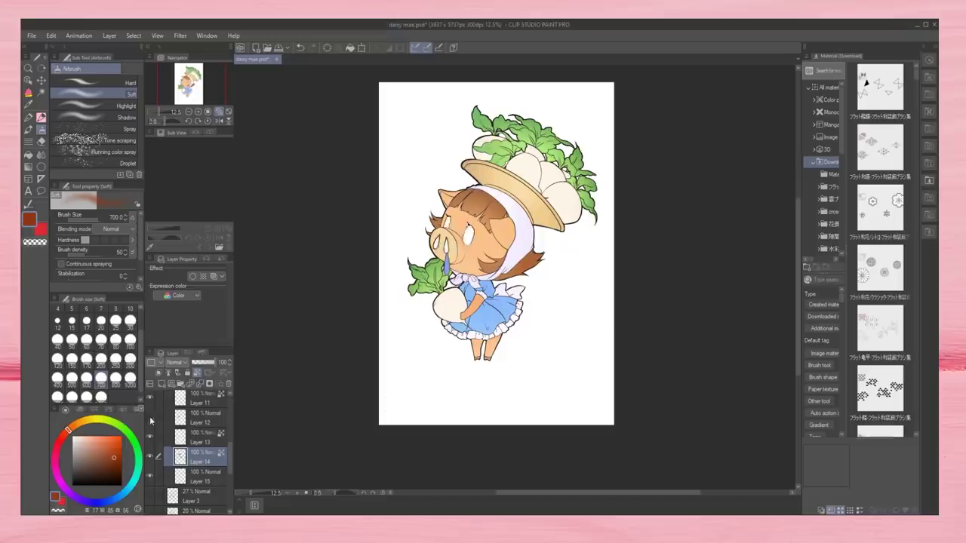
Airbrush the snout with pale cream yellow on its layer, and touch up the skin with light orange
{"action": "scroll", "coordinate": [229, 430], "scroll_direction": "up", "scroll_amount": 3}
{"action": "left_click", "coordinate": [149, 457]}
{"action": "left_click", "coordinate": [150, 458]}
{"action": "left_click", "coordinate": [198, 418]}
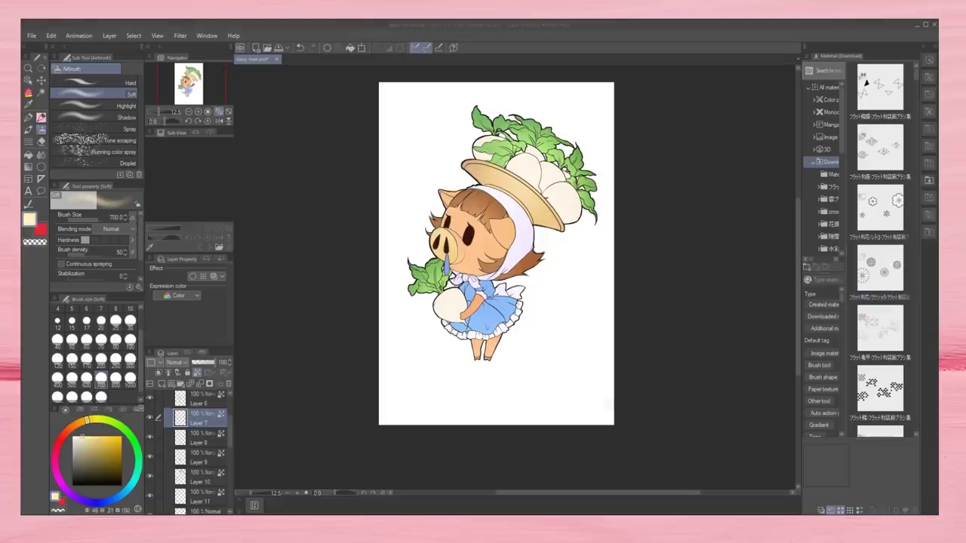
{"action": "left_click_drag", "start_coordinate": [392, 224], "coordinate": [413, 259]}
{"action": "left_click", "coordinate": [197, 400]}
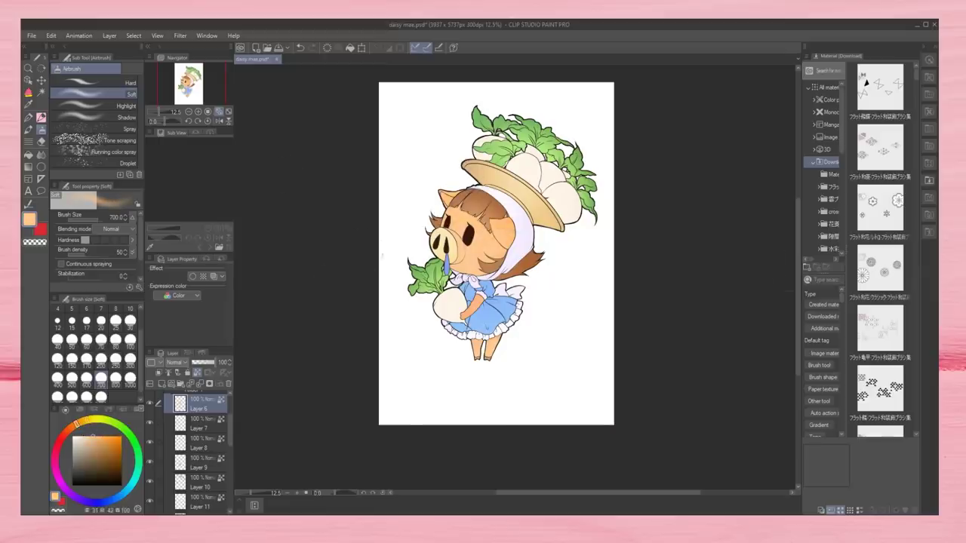
Add a new layer beneath the colour folder and fill the entire background with light yellowish green
{"action": "scroll", "coordinate": [229, 445], "scroll_direction": "down", "scroll_amount": 3}
{"action": "left_click", "coordinate": [200, 453]}
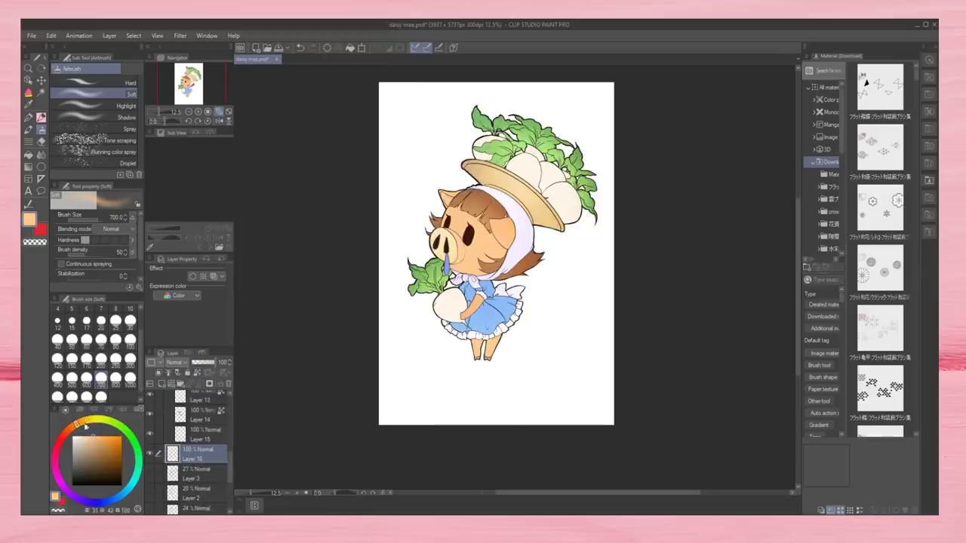
{"action": "left_click", "coordinate": [111, 420]}
{"action": "left_click", "coordinate": [28, 154]}
{"action": "left_click", "coordinate": [391, 281]}
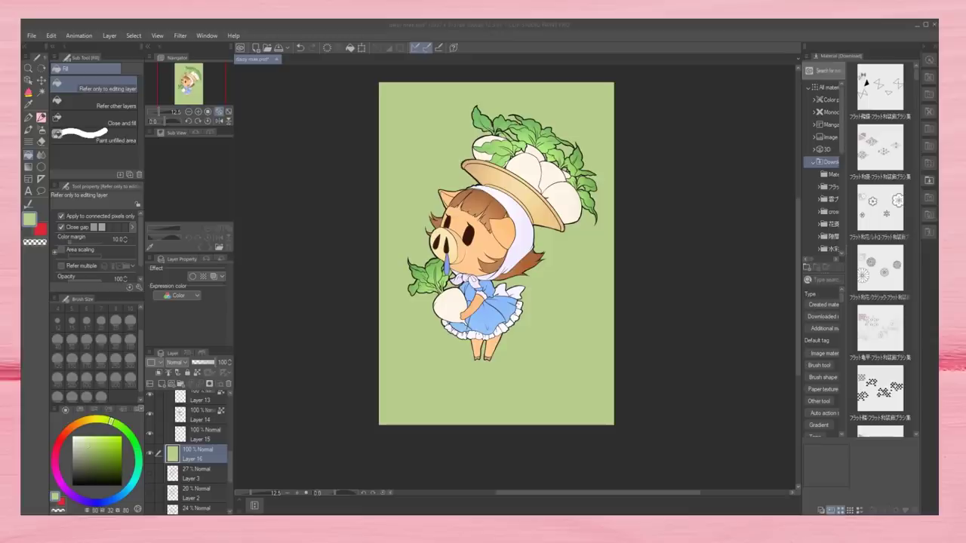
Select the skin layer in the colour folder and ready the Dense watercolor brush at size 100 with a reddish orange
{"action": "left_click_drag", "start_coordinate": [230, 464], "coordinate": [230, 408]}
{"action": "left_click", "coordinate": [198, 468]}
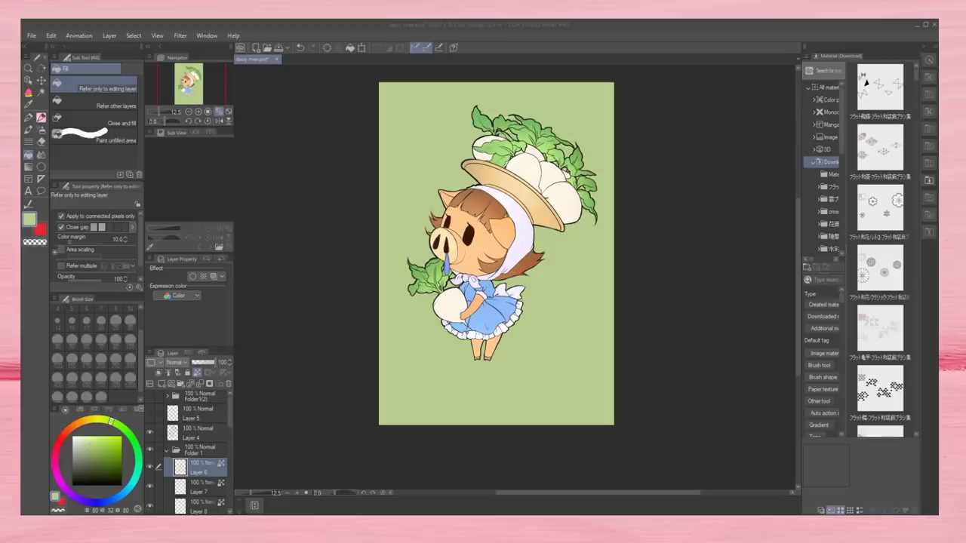
{"action": "scroll", "coordinate": [518, 179], "scroll_direction": "up", "scroll_amount": 3}
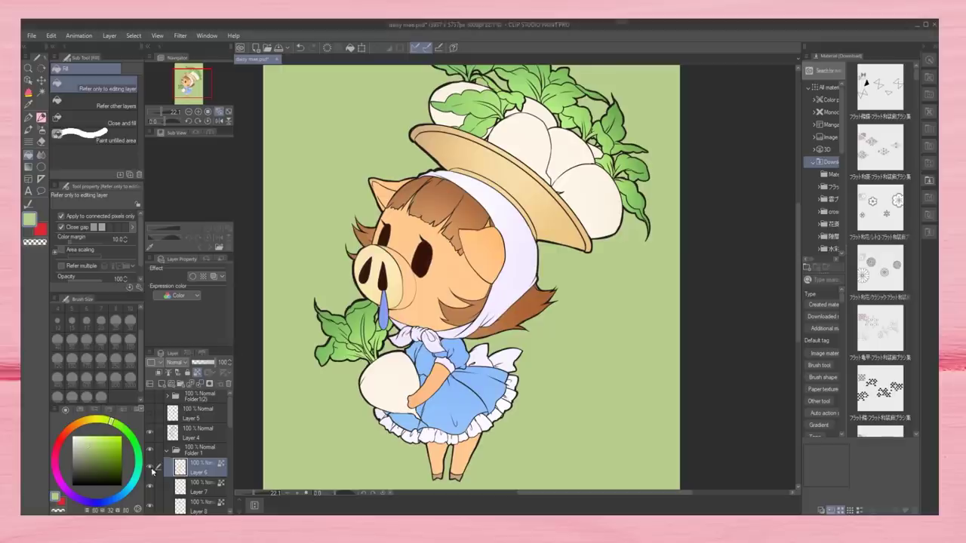
{"action": "left_click", "coordinate": [445, 302], "text": "alt"}
{"action": "key", "text": "b"}
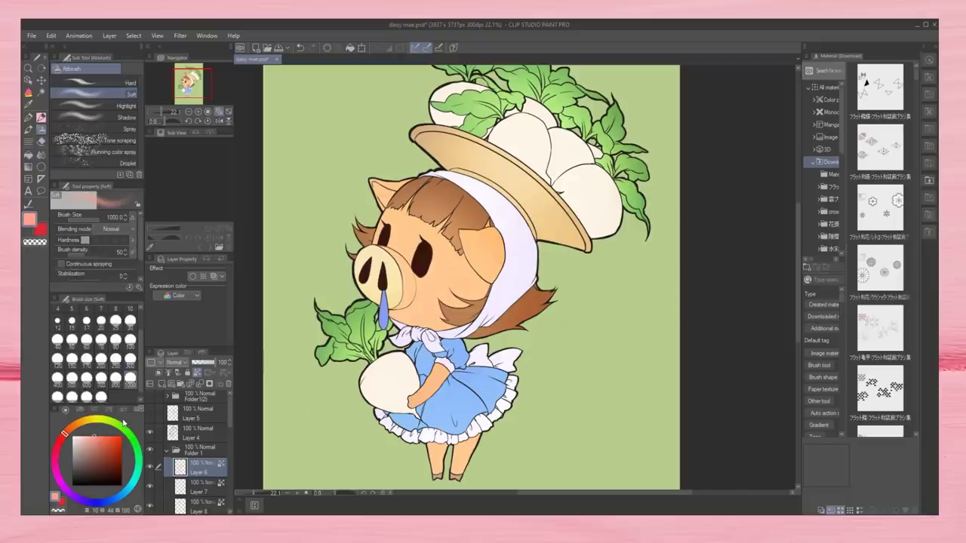
{"action": "left_click", "coordinate": [130, 361]}
{"action": "left_click", "coordinate": [81, 421]}
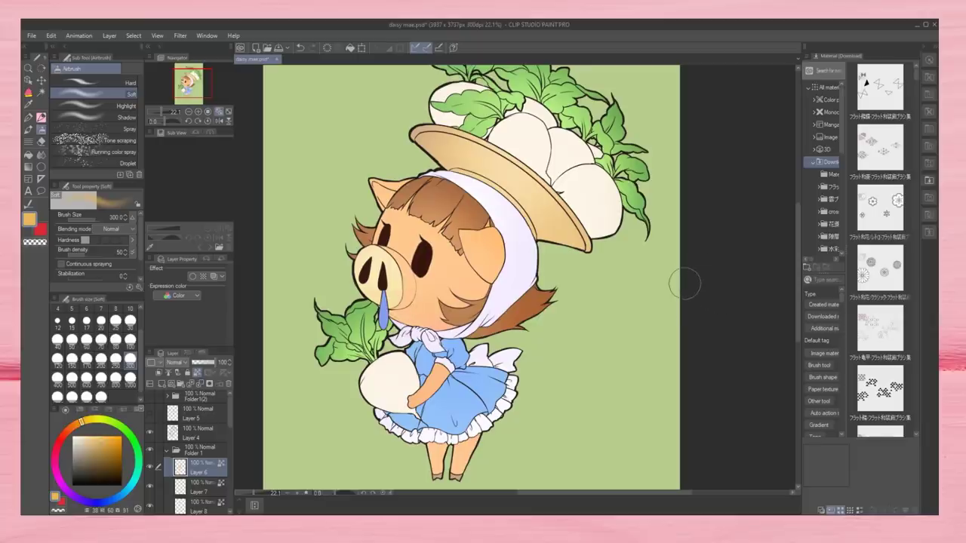
{"action": "left_click", "coordinate": [29, 129]}
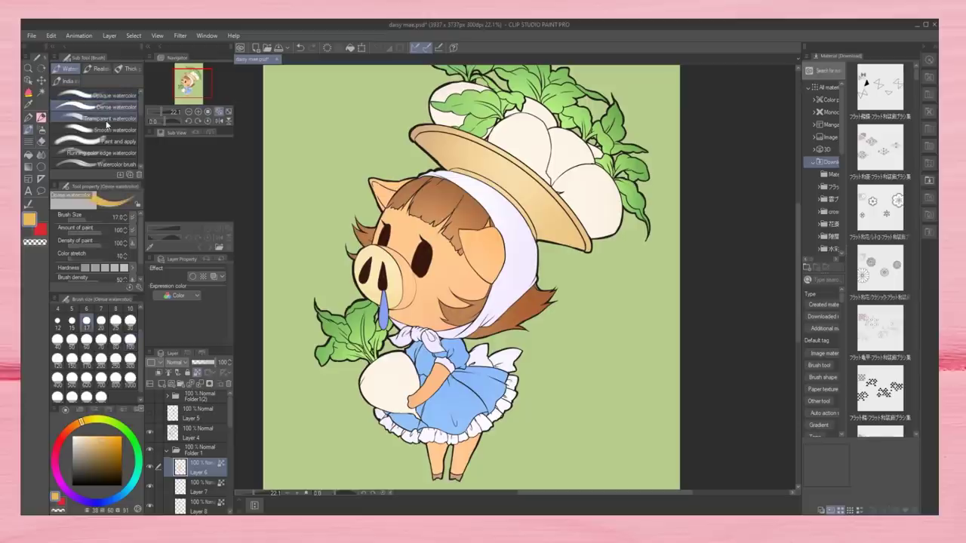
{"action": "left_click", "coordinate": [97, 440]}
{"action": "left_click", "coordinate": [65, 433]}
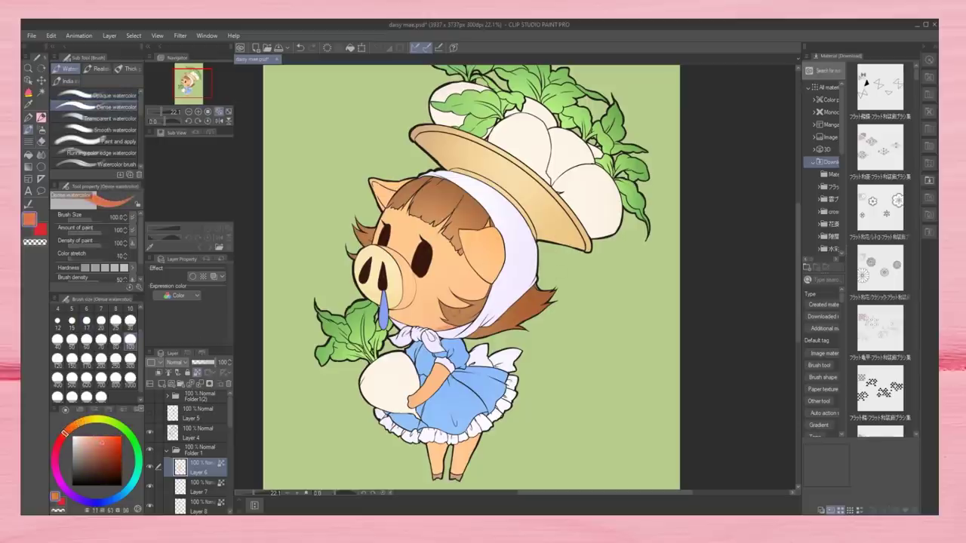
Shade the inside of the large ear with soft warm orange tones using the Dense watercolor brush
{"action": "left_click", "coordinate": [478, 294], "text": "alt"}
{"action": "key", "text": "bracketleft"}
{"action": "key", "text": "bracketleft"}
{"action": "key", "text": "bracketleft"}
{"action": "key", "text": "bracketleft"}
{"action": "key", "text": "bracketleft"}
{"action": "key", "text": "bracketleft"}
{"action": "mouse_move", "coordinate": [477, 273]}
{"action": "left_mouse_down"}
{"action": "mouse_move", "coordinate": [484, 282]}
{"action": "mouse_move", "coordinate": [487, 245]}
{"action": "mouse_move", "coordinate": [501, 257]}
{"action": "mouse_move", "coordinate": [476, 233]}
{"action": "left_mouse_up"}
{"action": "key", "text": "bracketright"}
{"action": "key", "text": "bracketright"}
{"action": "key", "text": "bracketright"}
{"action": "key", "text": "bracketright"}
{"action": "key", "text": "bracketright"}
{"action": "key", "text": "bracketright"}
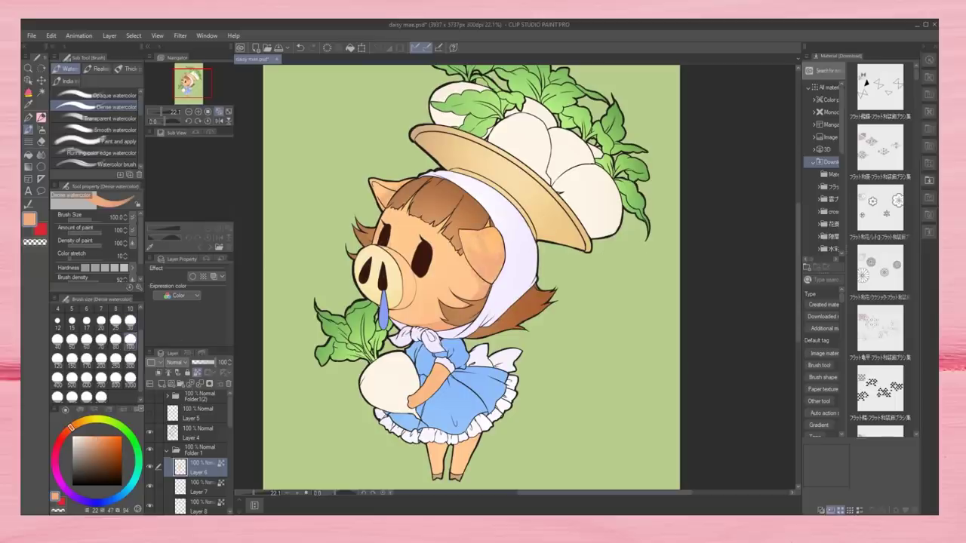
Mirror the canvas to paint coral shading beside the ear and along the lower face, and restore the original orientation
{"action": "key", "text": "h"}
{"action": "left_click_drag", "start_coordinate": [595, 383], "coordinate": [575, 316]}
{"action": "left_click", "coordinate": [519, 230], "text": "alt"}
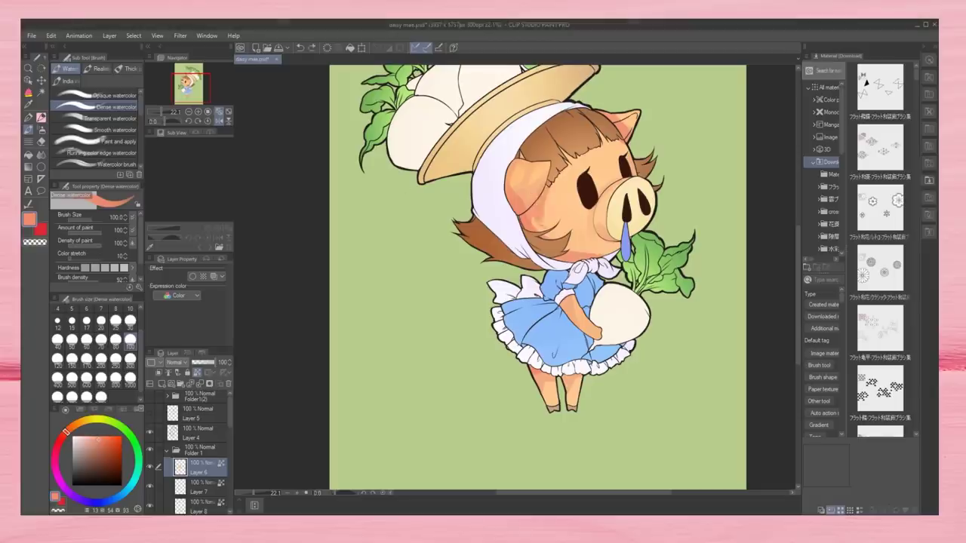
{"action": "key", "text": "h"}
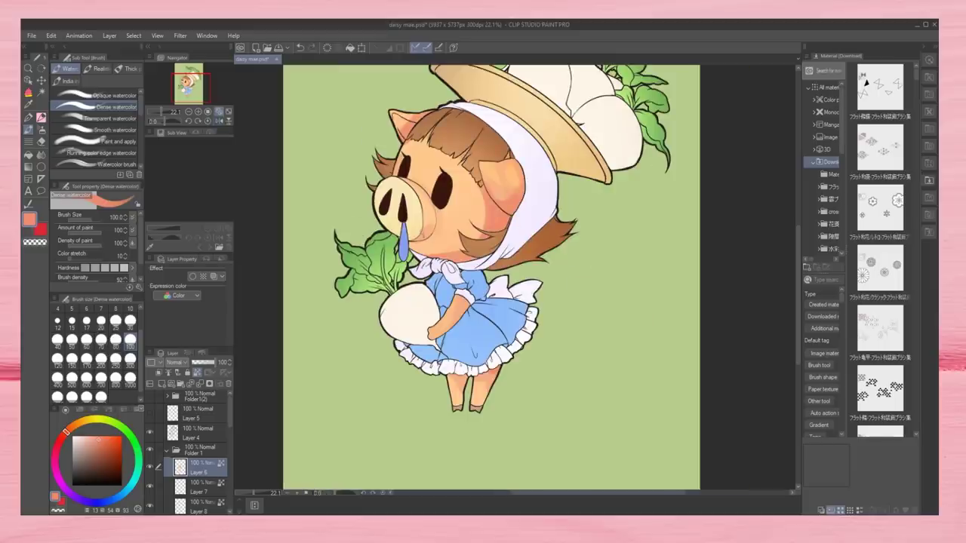
Layer pink, purple and blue-violet shadows under the ear, along the chin and on the upper legs with the Dense watercolor brush
{"action": "left_click", "coordinate": [456, 373], "text": "alt"}
{"action": "key", "text": "comma"}
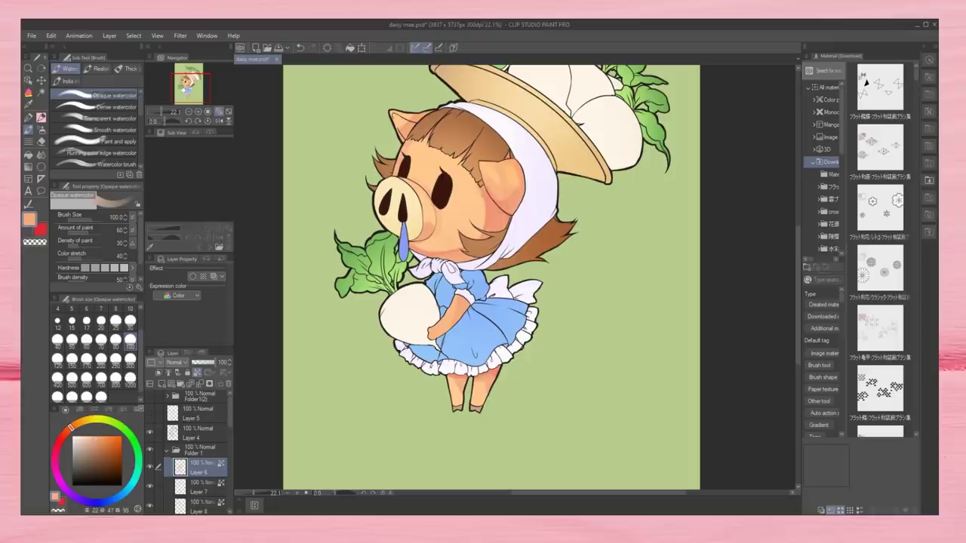
{"action": "left_click", "coordinate": [55, 466]}
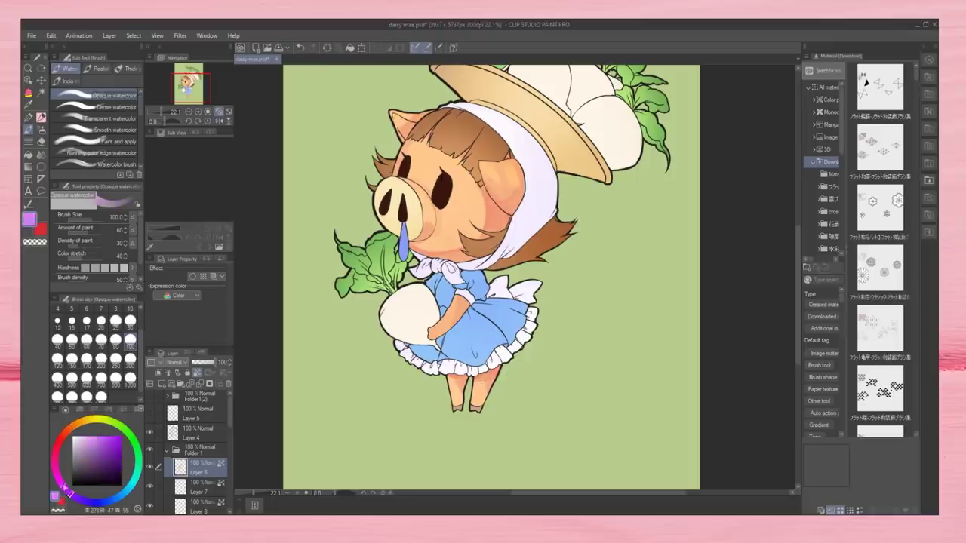
{"action": "key", "text": "period"}
{"action": "left_click_drag", "start_coordinate": [490, 192], "coordinate": [519, 226]}
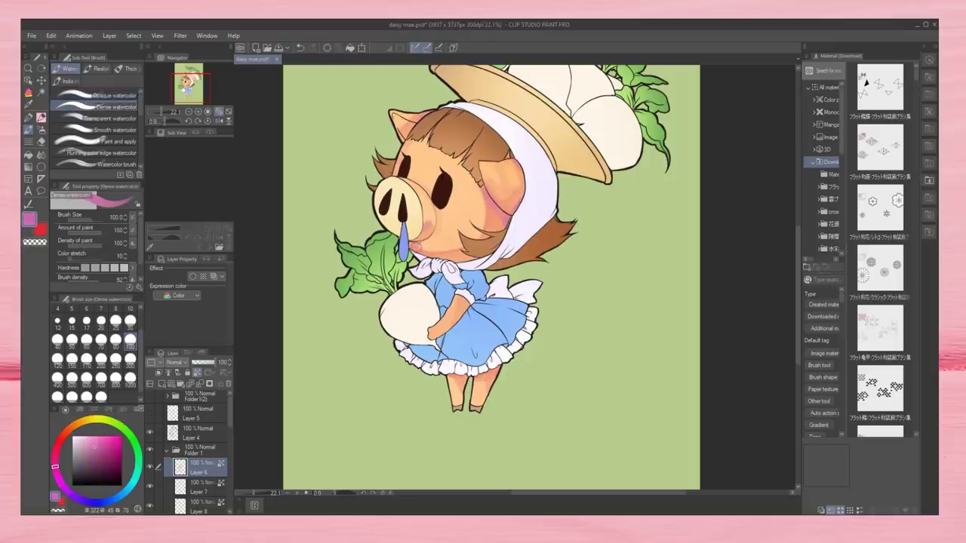
{"action": "mouse_move", "coordinate": [55, 466]}
{"action": "left_mouse_down"}
{"action": "mouse_move", "coordinate": [59, 442]}
{"action": "mouse_move", "coordinate": [76, 498]}
{"action": "left_mouse_up"}
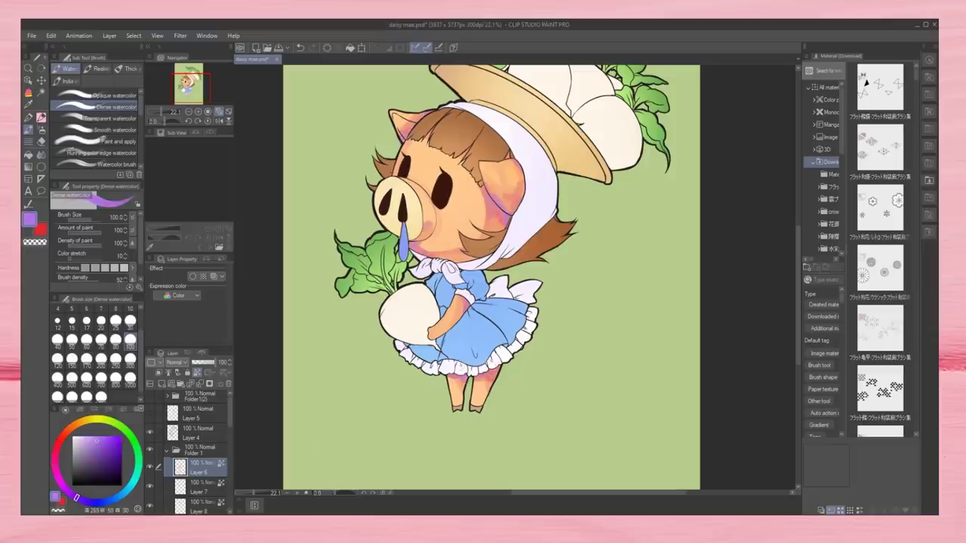
{"action": "left_click", "coordinate": [91, 501]}
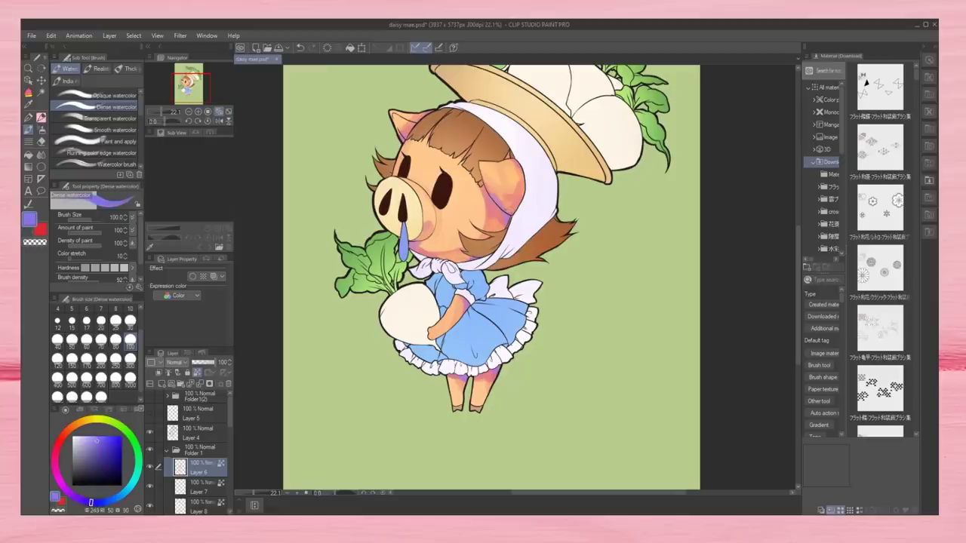
Blend the skin shadows on the ear, face and legs with pink and light orange using the Opaque watercolor brush at size 100
{"action": "mouse_move", "coordinate": [175, 112]}
{"action": "left_mouse_down"}
{"action": "mouse_move", "coordinate": [155, 112]}
{"action": "mouse_move", "coordinate": [177, 112]}
{"action": "left_mouse_up"}
{"action": "left_click", "coordinate": [55, 453]}
{"action": "left_click", "coordinate": [56, 446]}
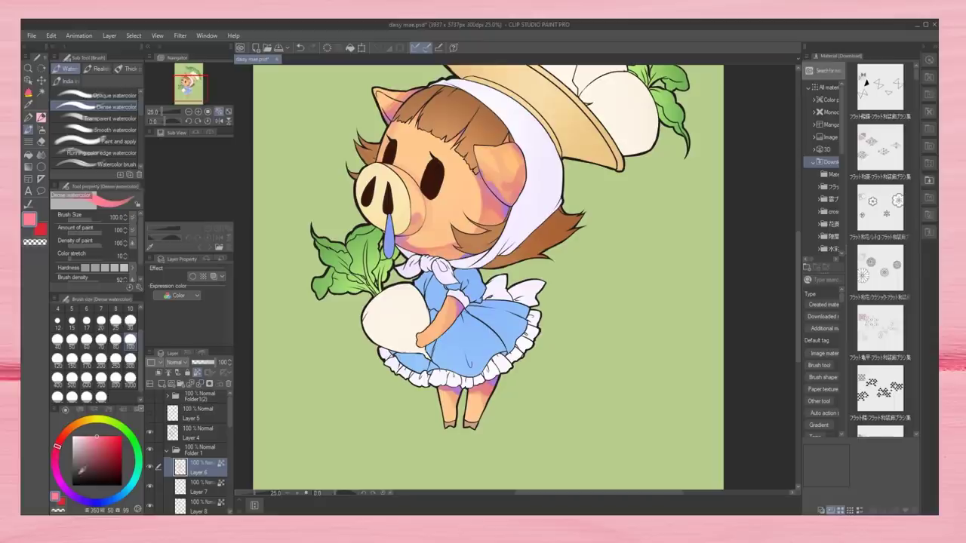
{"action": "left_click", "coordinate": [105, 95]}
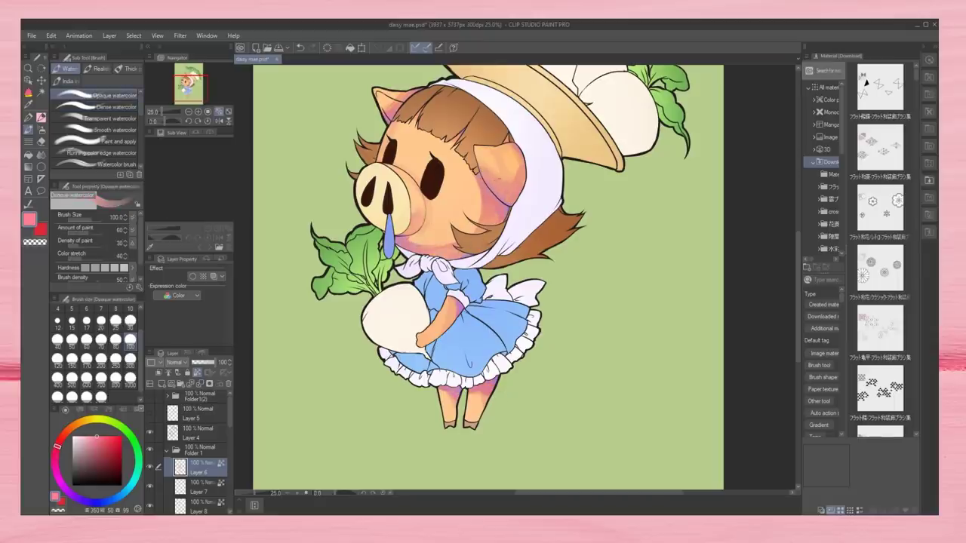
{"action": "left_click_drag", "start_coordinate": [190, 114], "coordinate": [175, 132]}
{"action": "key", "text": "ctrl+plus"}
{"action": "key", "text": "ctrl+plus"}
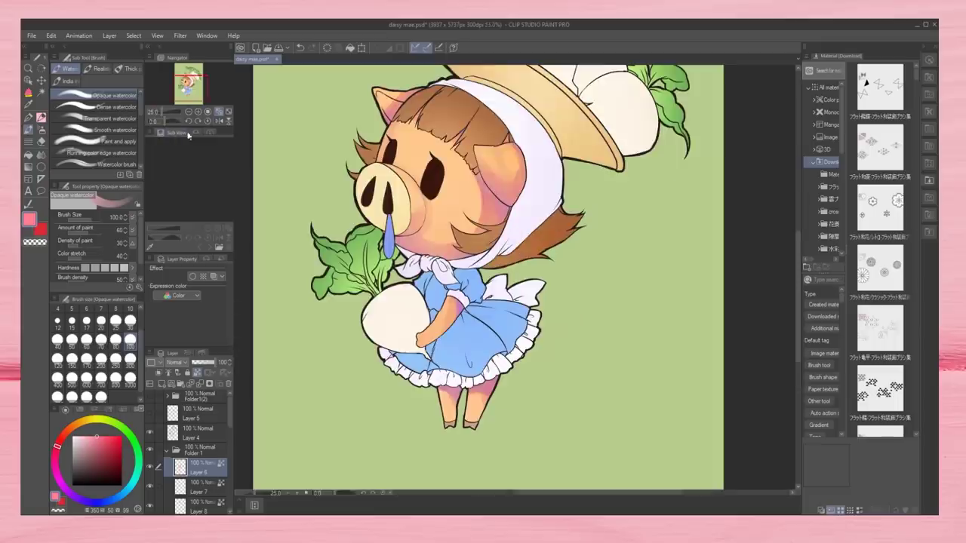
{"action": "left_click", "coordinate": [477, 400], "text": "alt"}
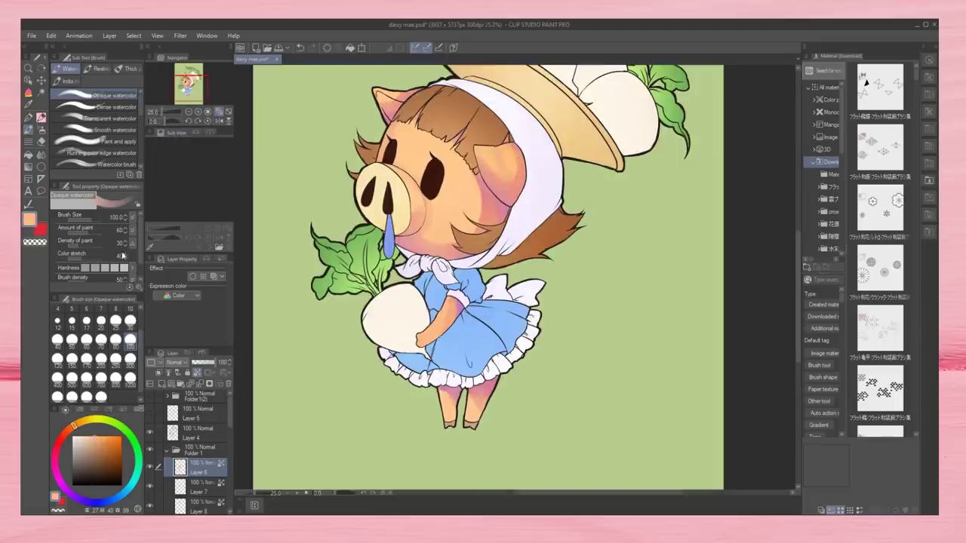
{"action": "left_click_drag", "start_coordinate": [488, 175], "coordinate": [495, 200]}
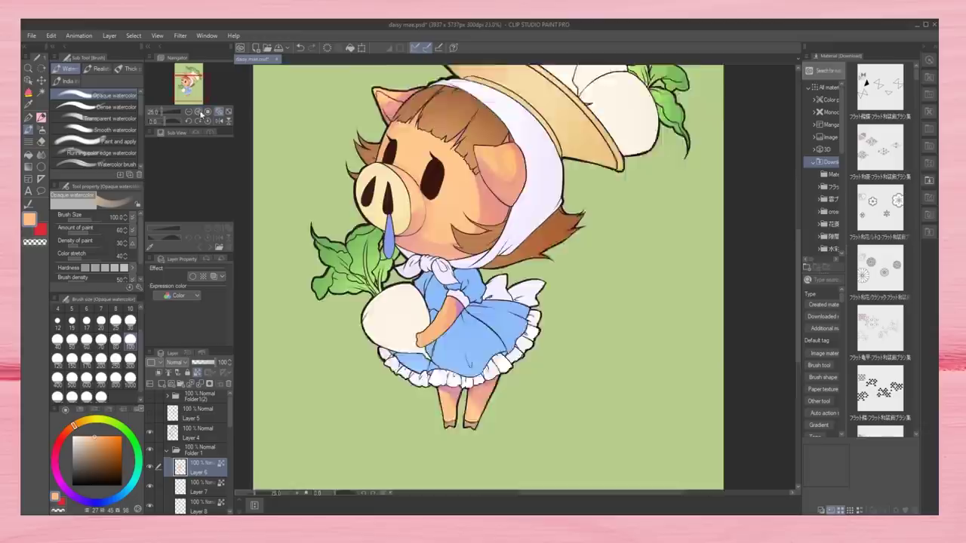
Refine the skin shading on the legs, arm, face and ear with light peach, using the Dense watercolor brush at size 30
{"action": "key", "text": "ctrl+plus"}
{"action": "left_click_drag", "start_coordinate": [452, 453], "coordinate": [446, 264]}
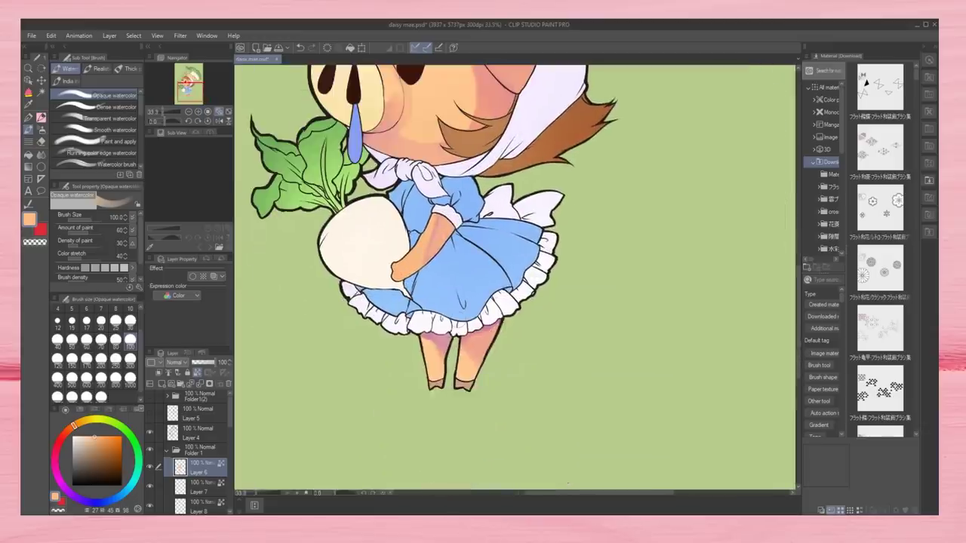
{"action": "left_click_drag", "start_coordinate": [442, 64], "coordinate": [455, 182]}
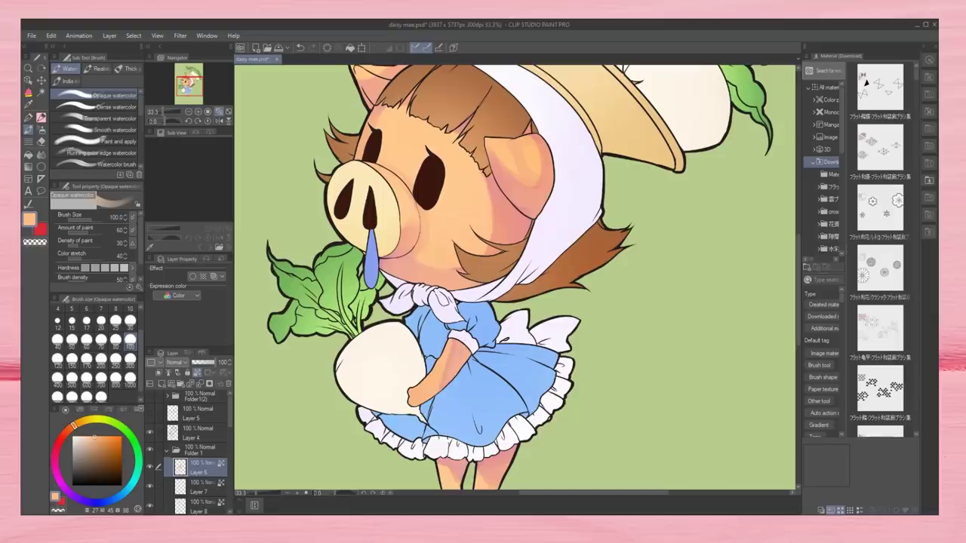
{"action": "left_click_drag", "start_coordinate": [464, 341], "coordinate": [462, 366]}
{"action": "left_click", "coordinate": [106, 106]}
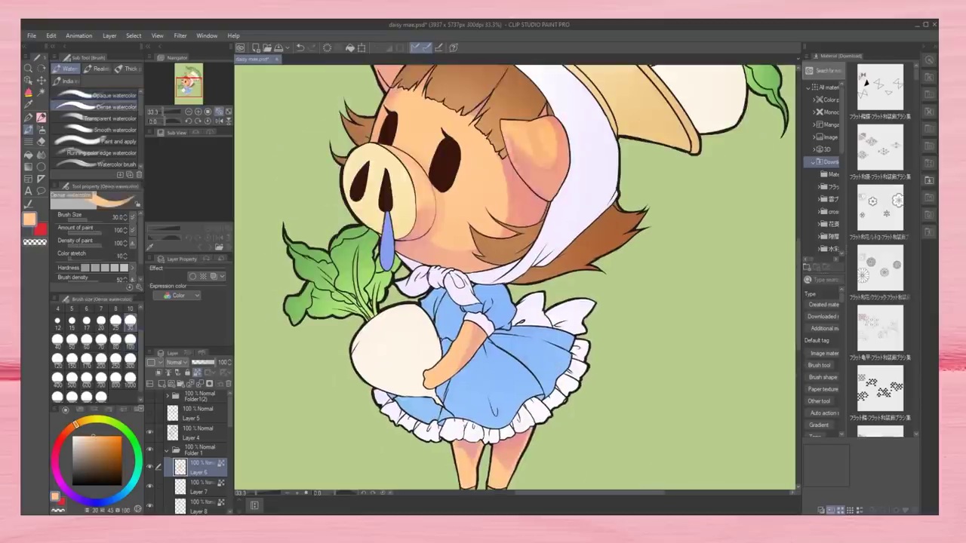
{"action": "left_click_drag", "start_coordinate": [547, 132], "coordinate": [570, 200]}
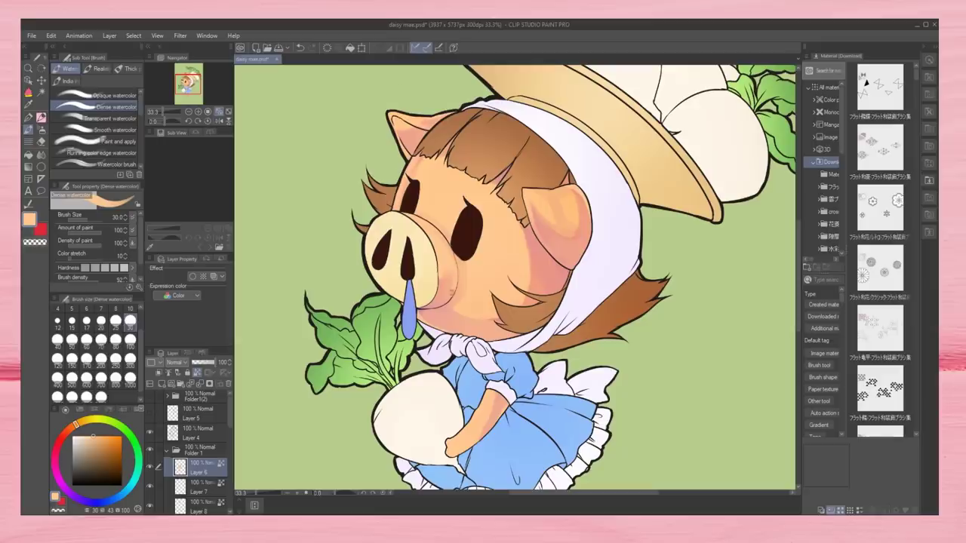
{"action": "key", "text": "ctrl+0"}
{"action": "scroll", "coordinate": [424, 194], "scroll_direction": "up", "scroll_amount": 8}
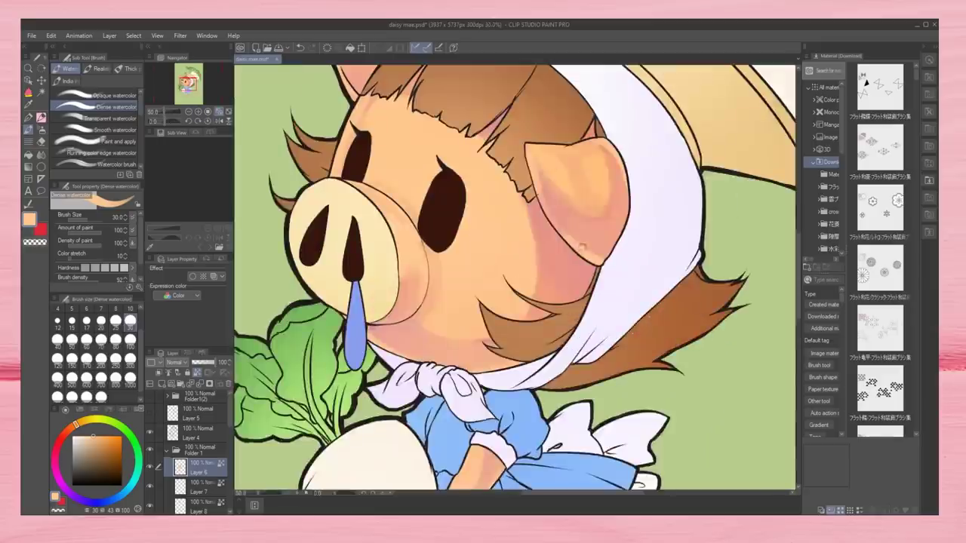
{"action": "left_click_drag", "start_coordinate": [490, 302], "coordinate": [502, 234]}
Add a clipped Multiply layer above the skin layer and paint an orange blush circle on the cheek with the Turnip pen at size 80
{"action": "key", "text": "ctrl+shift+n"}
{"action": "left_click", "coordinate": [61, 440]}
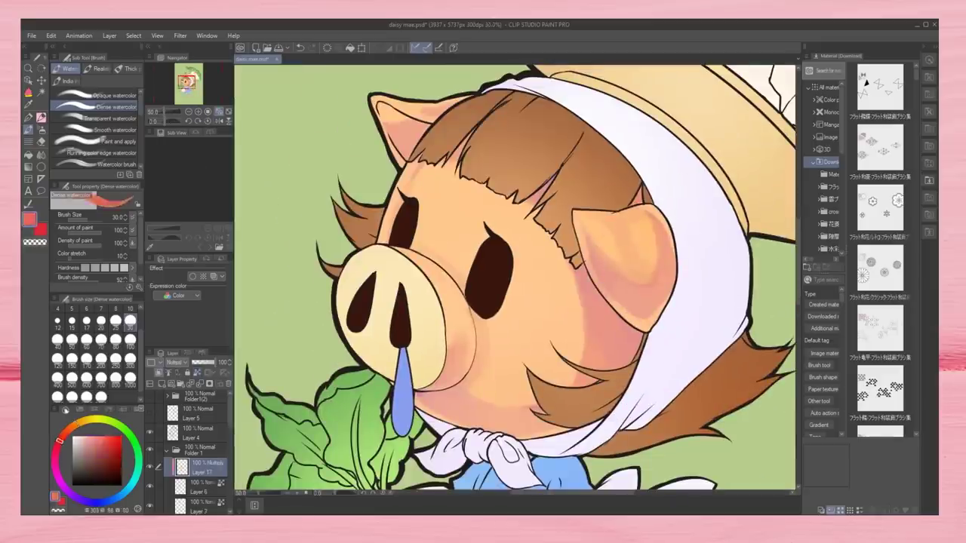
{"action": "key", "text": "b"}
{"action": "left_click_drag", "start_coordinate": [483, 354], "coordinate": [588, 407]}
{"action": "key", "text": "ctrl+z"}
{"action": "key", "text": "p"}
{"action": "left_click", "coordinate": [68, 428]}
{"action": "left_click_drag", "start_coordinate": [521, 347], "coordinate": [573, 377]}
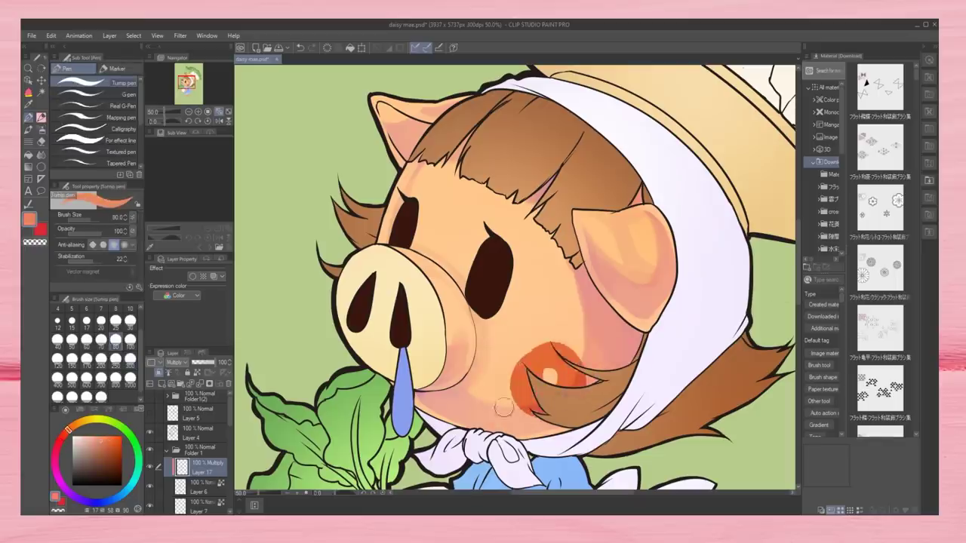
Enlarge the cheek blush into a solid circle with the Turnip pen at size 500 and lower its layer's opacity to 63%
{"action": "key", "text": "ctrl+minus"}
{"action": "key", "text": "ctrl+minus"}
{"action": "key", "text": "bracketright"}
{"action": "key", "text": "bracketright"}
{"action": "key", "text": "bracketright"}
{"action": "key", "text": "bracketright"}
{"action": "key", "text": "bracketright"}
{"action": "key", "text": "bracketright"}
{"action": "key", "text": "bracketright"}
{"action": "key", "text": "bracketright"}
{"action": "key", "text": "h"}
{"action": "left_click", "coordinate": [174, 362]}
{"action": "left_click", "coordinate": [162, 372]}
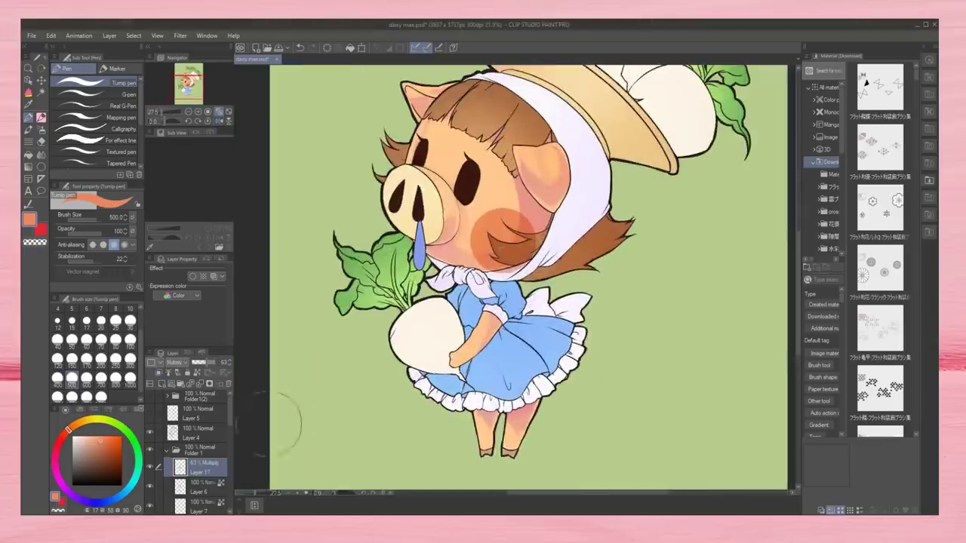
Lock the blush layer's transparent pixels, tint the blush with violet using the Soft airbrush, and merge it into the skin layer
{"action": "scroll", "coordinate": [286, 423], "scroll_direction": "down", "scroll_amount": 2}
{"action": "scroll", "coordinate": [528, 339], "scroll_direction": "down", "scroll_amount": 4}
{"action": "scroll", "coordinate": [528, 339], "scroll_direction": "up", "scroll_amount": 3}
{"action": "scroll", "coordinate": [577, 402], "scroll_direction": "down", "scroll_amount": 1}
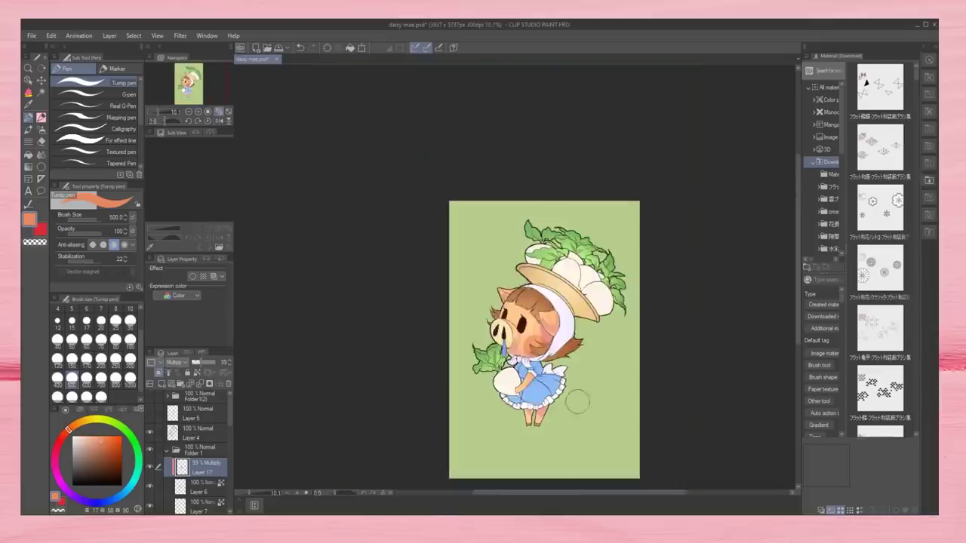
{"action": "scroll", "coordinate": [528, 340], "scroll_direction": "up", "scroll_amount": 3}
{"action": "left_click", "coordinate": [72, 494]}
{"action": "key", "text": "b"}
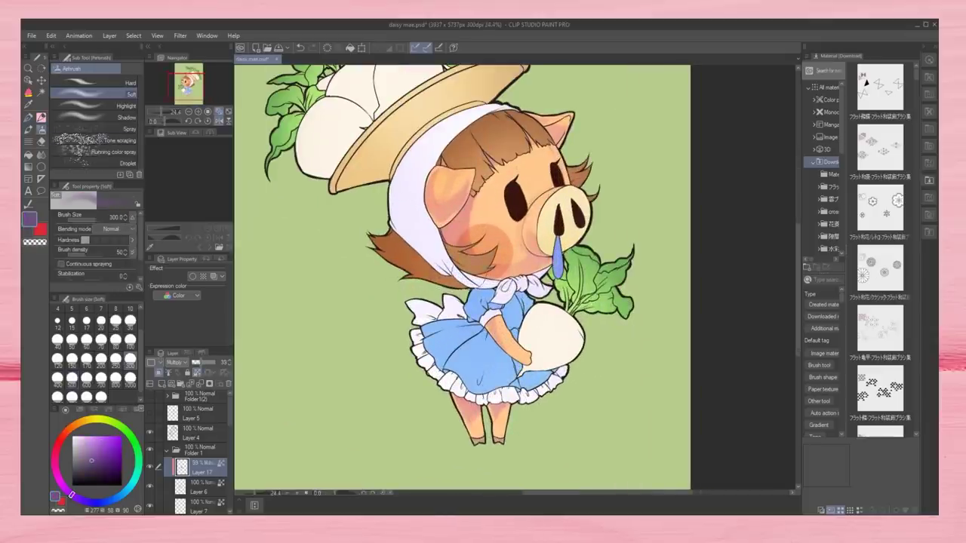
{"action": "key", "text": "ctrl+e"}
Touch up the skin details on the face, arm and legs with muted reddish brown, using the Dense watercolor brush at size 17
{"action": "scroll", "coordinate": [521, 211], "scroll_direction": "up", "scroll_amount": 2}
{"action": "left_click", "coordinate": [67, 432]}
{"action": "left_click", "coordinate": [91, 457]}
{"action": "key", "text": "b"}
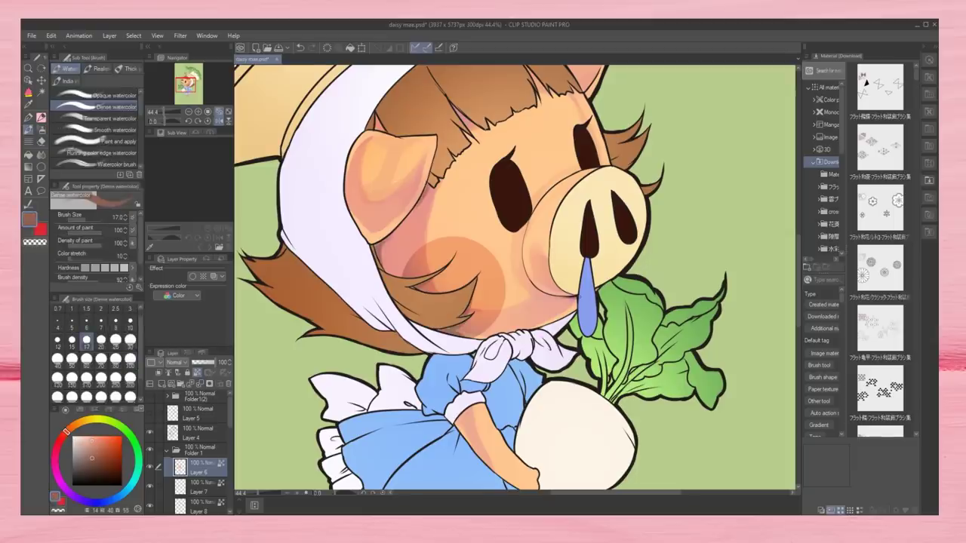
{"action": "scroll", "coordinate": [565, 301], "scroll_direction": "up", "scroll_amount": 3}
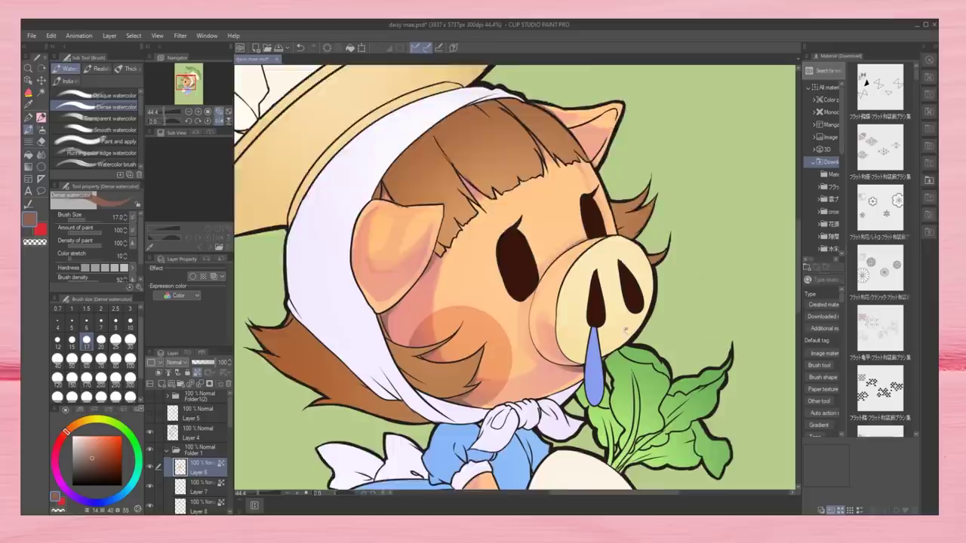
{"action": "scroll", "coordinate": [445, 280], "scroll_direction": "down", "scroll_amount": 8}
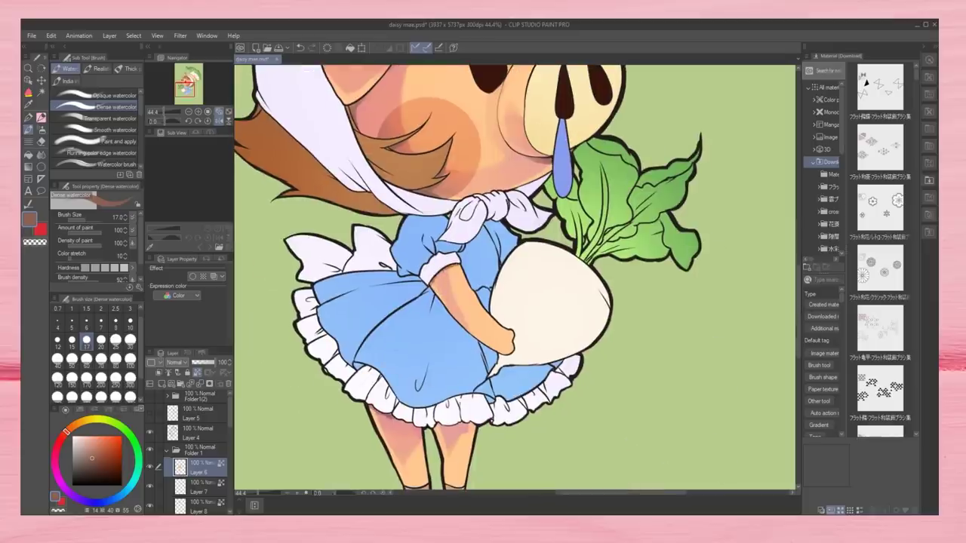
{"action": "key", "text": "ctrl+0"}
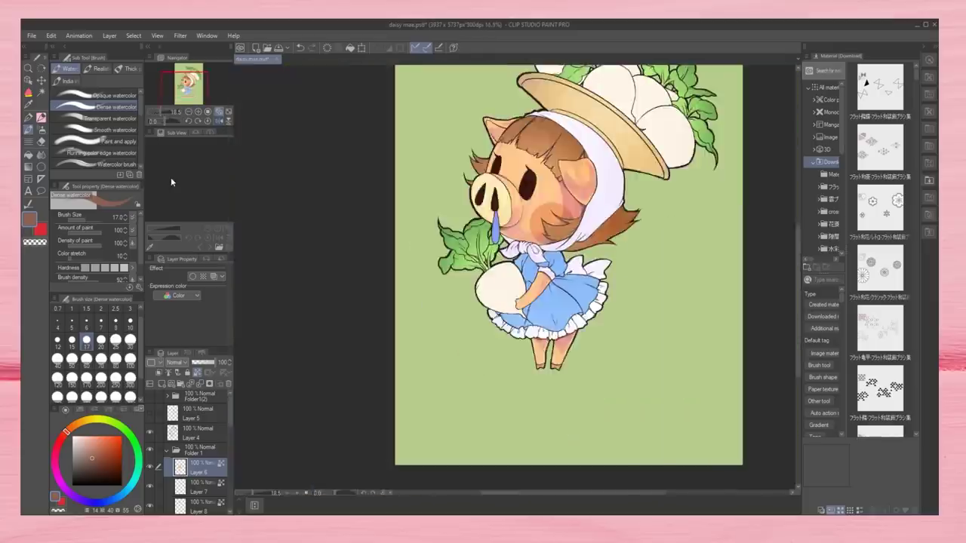
Touch up the snout shading on Layer 7 with peach and pale yellow, using the Dense watercolor brush at size 20
{"action": "left_click", "coordinate": [166, 489]}
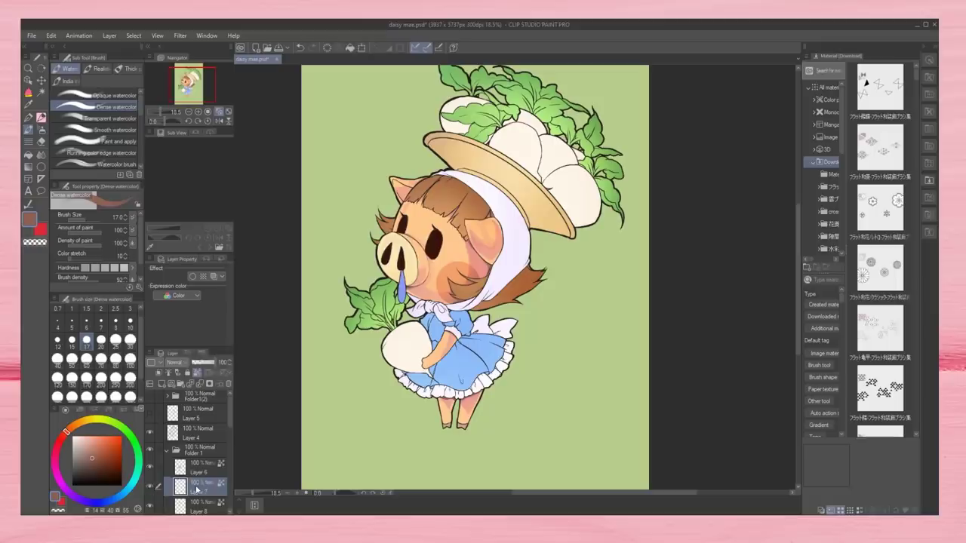
{"action": "key", "text": "ctrl+plus"}
{"action": "left_click", "coordinate": [40, 117]}
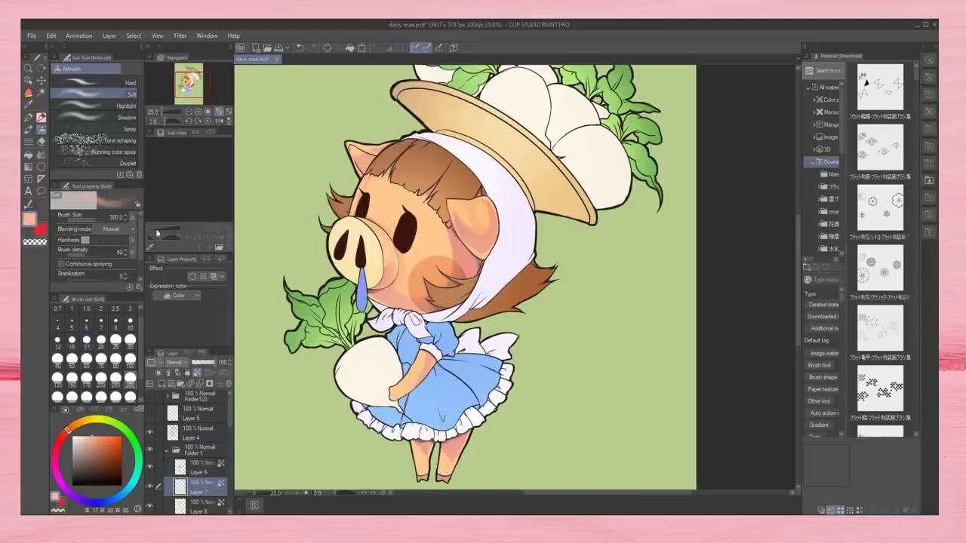
{"action": "left_click", "coordinate": [41, 129]}
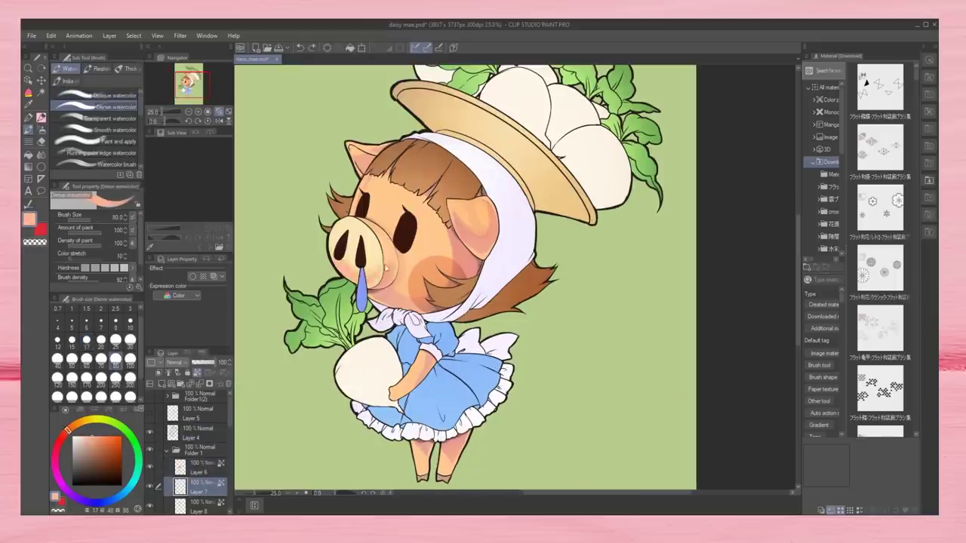
{"action": "left_click", "coordinate": [83, 421]}
{"action": "left_click", "coordinate": [101, 340]}
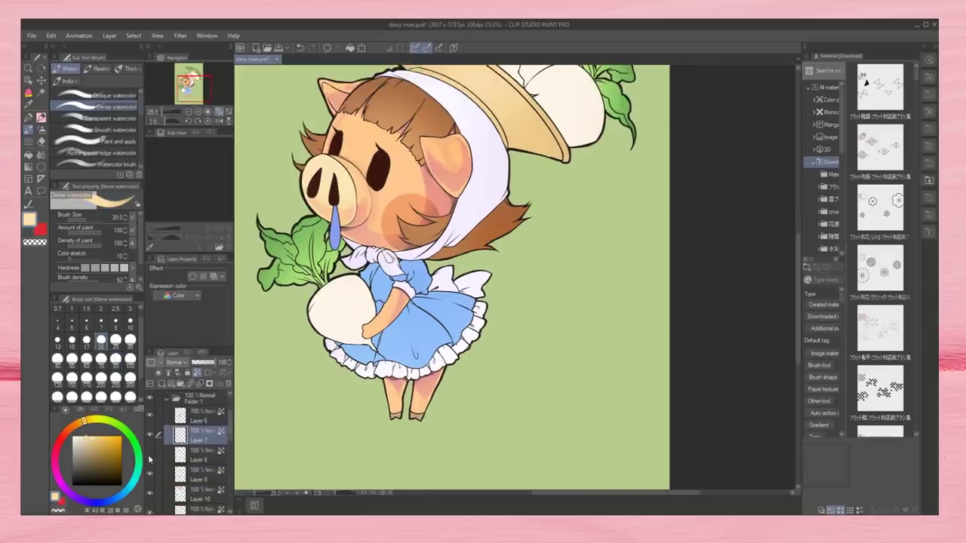
On Layer 8, paint reddish-orange straw marks along the hat brim with the Dense watercolor brush at size 20, working on a rotated canvas
{"action": "left_click", "coordinate": [198, 510]}
{"action": "left_click_drag", "start_coordinate": [520, 196], "coordinate": [464, 258]}
{"action": "left_click_drag", "start_coordinate": [75, 424], "coordinate": [63, 435]}
{"action": "left_click", "coordinate": [97, 449]}
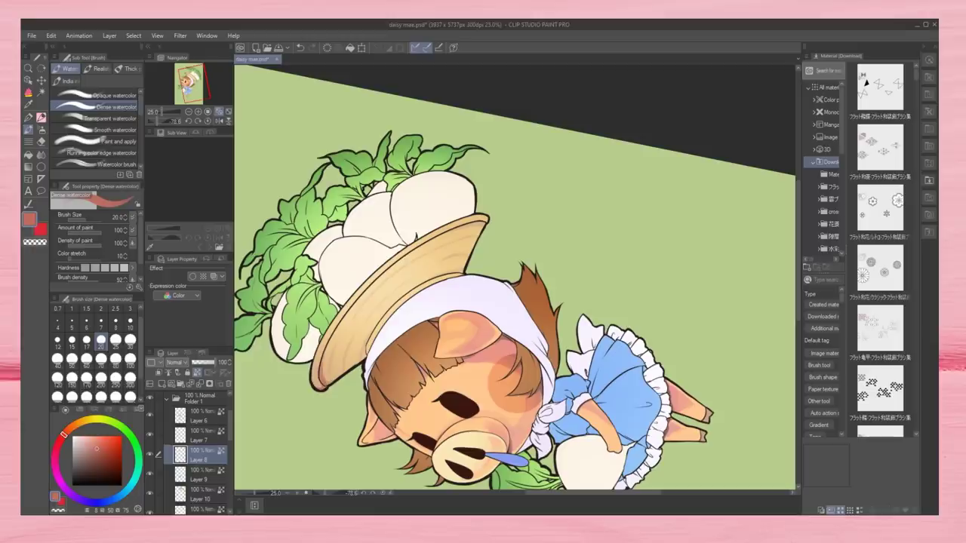
{"action": "left_click", "coordinate": [85, 444]}
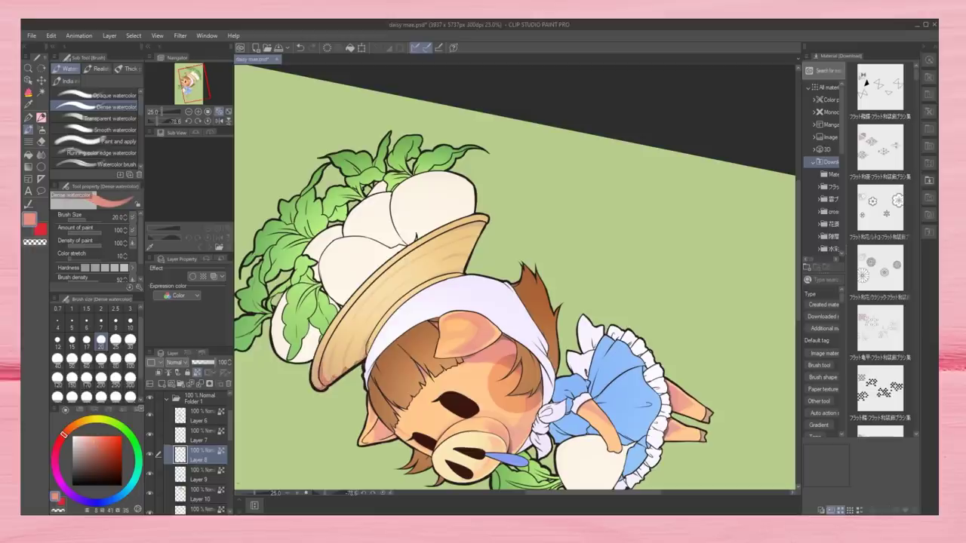
{"action": "left_click", "coordinate": [65, 431]}
{"action": "left_click_drag", "start_coordinate": [479, 228], "coordinate": [459, 273]}
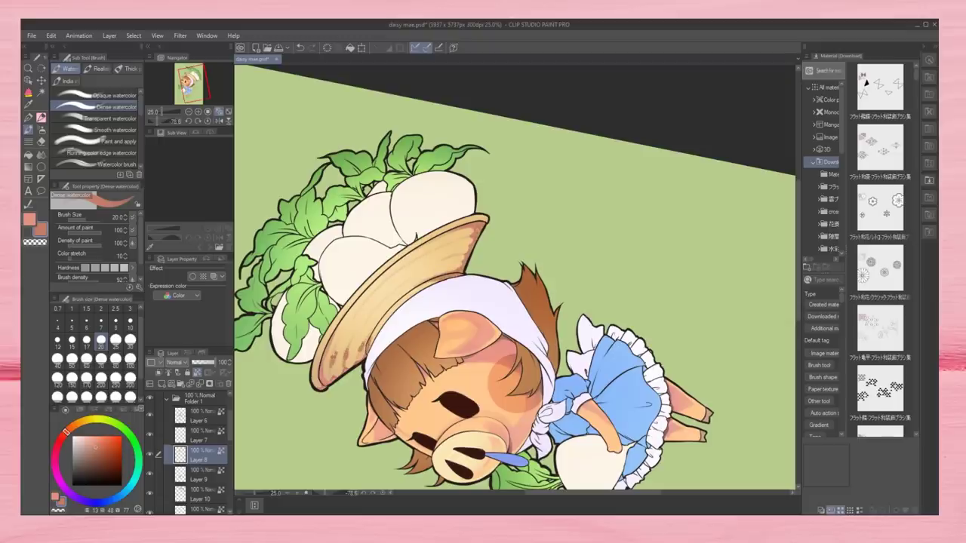
Extend the straw texture across the hat brim in sampled reddish and tan tones, and reset the canvas rotation
{"action": "left_click", "coordinate": [446, 277], "text": "alt"}
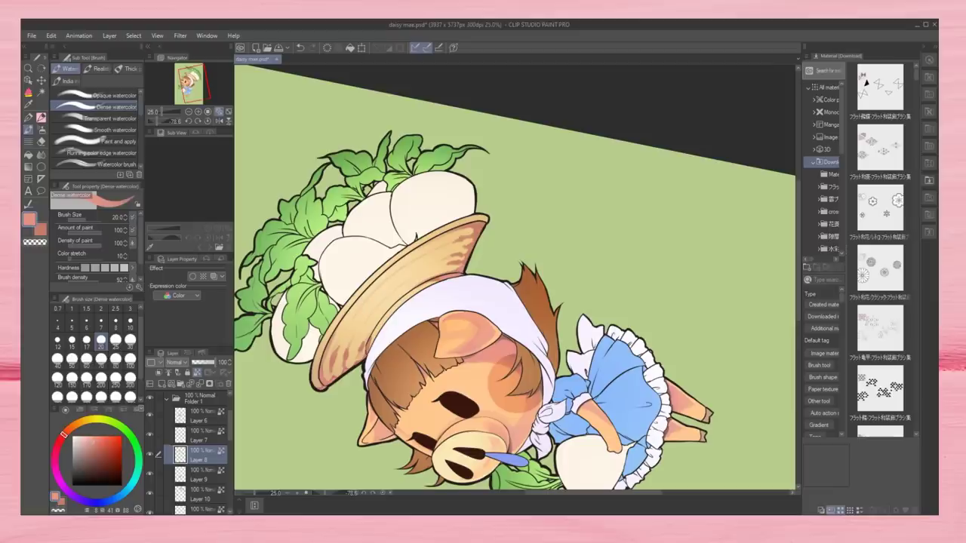
{"action": "left_click", "coordinate": [472, 220], "text": "alt"}
{"action": "left_click", "coordinate": [487, 455], "text": "alt"}
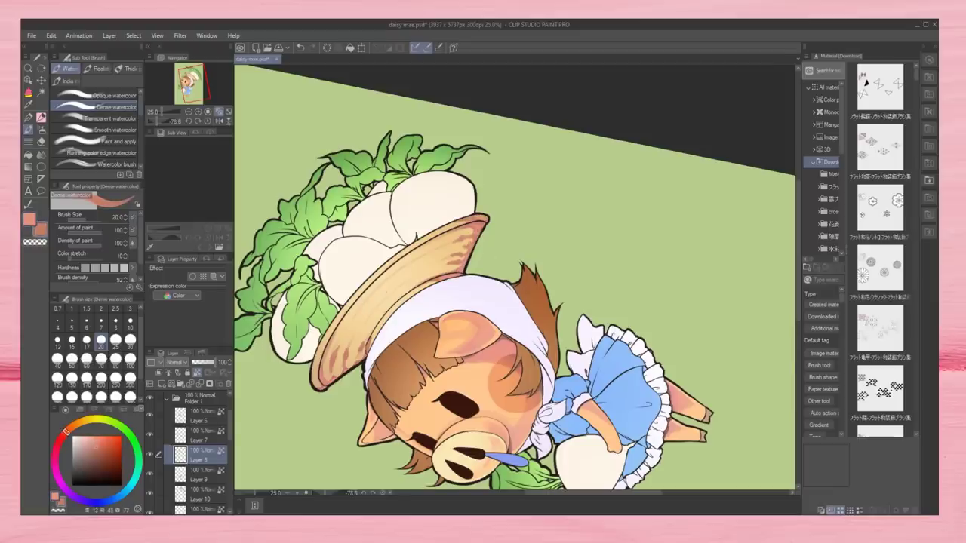
{"action": "left_click", "coordinate": [345, 330], "text": "alt"}
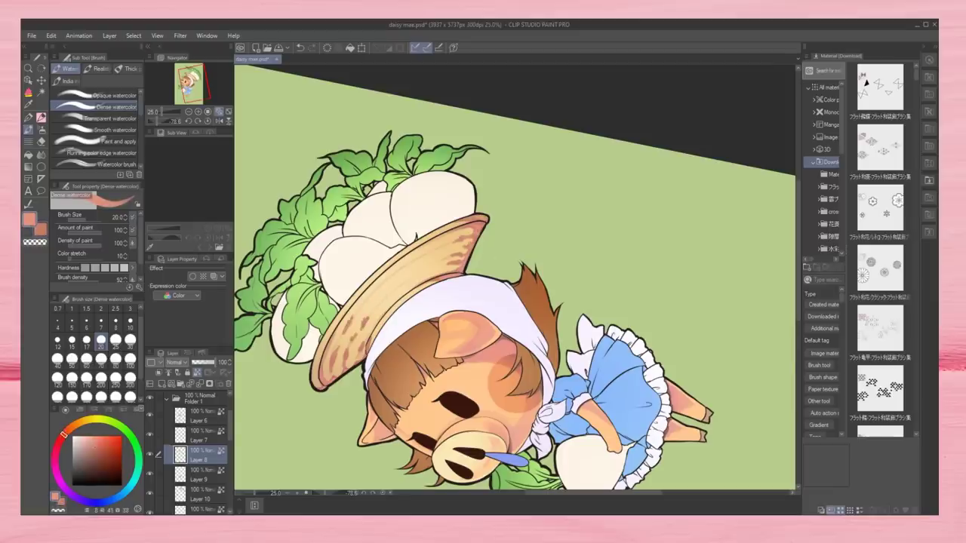
{"action": "left_click", "coordinate": [370, 298], "text": "alt"}
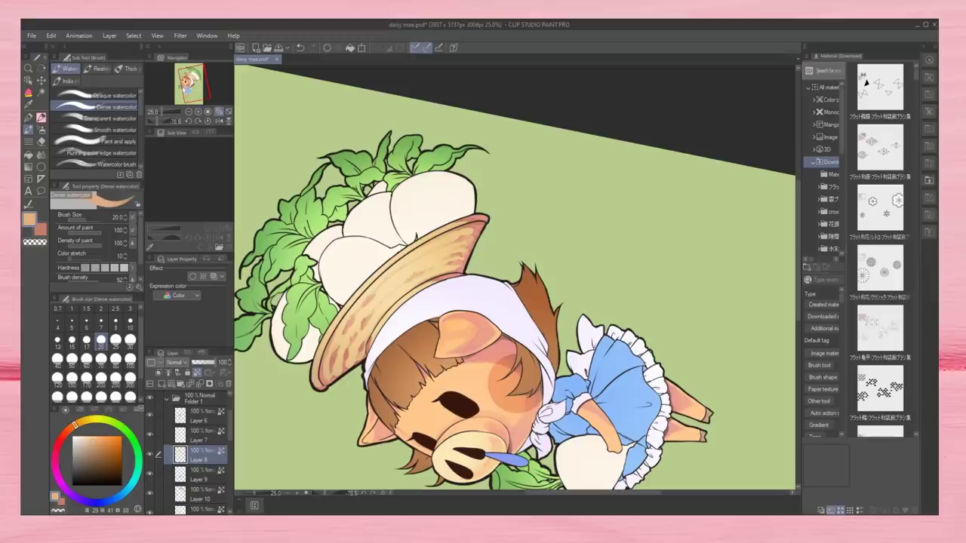
{"action": "left_click", "coordinate": [393, 302], "text": "alt"}
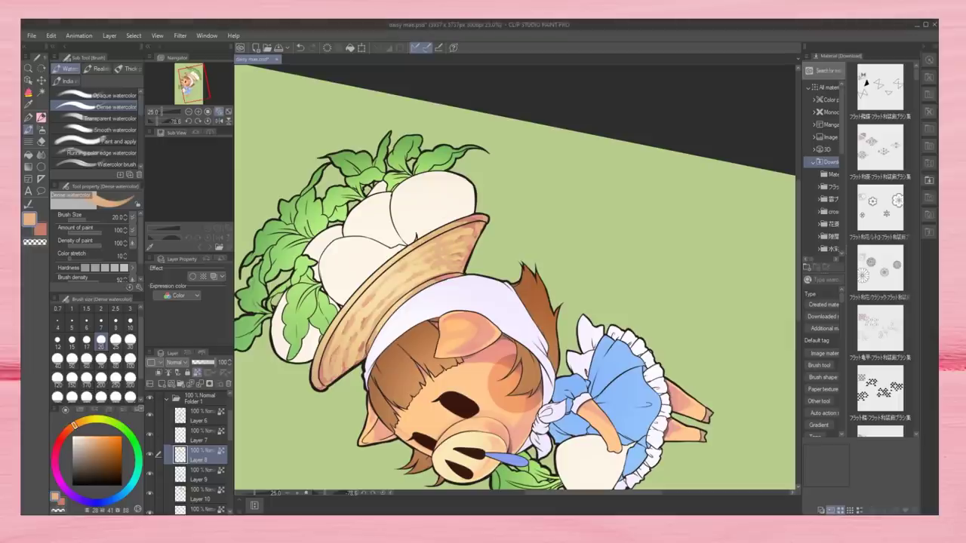
{"action": "left_click", "coordinate": [207, 122]}
{"action": "scroll", "coordinate": [508, 278], "scroll_direction": "up", "scroll_amount": 5}
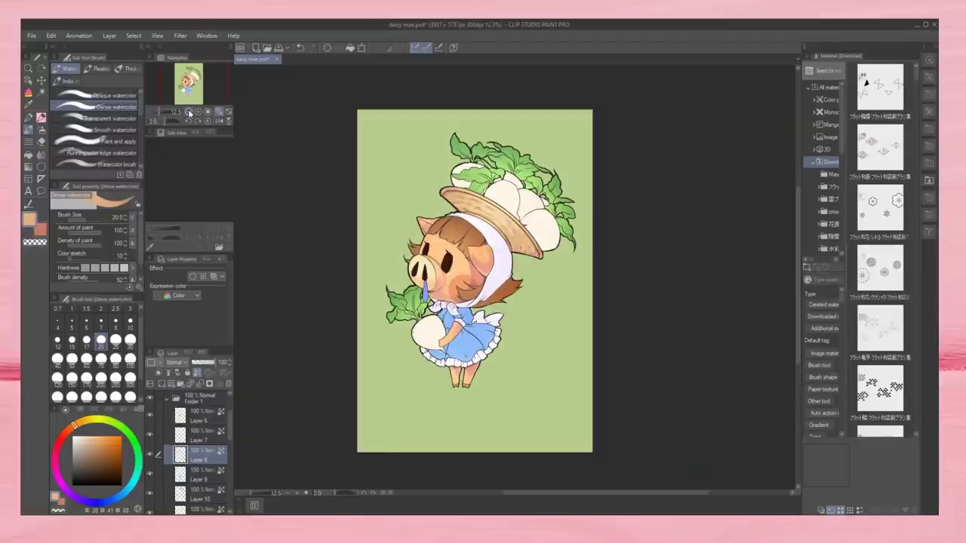
Refine the hat's straw texture with reddish brown and pale cream, using the Opaque watercolor brush at size 30
{"action": "left_click", "coordinate": [113, 95]}
{"action": "left_click", "coordinate": [95, 446]}
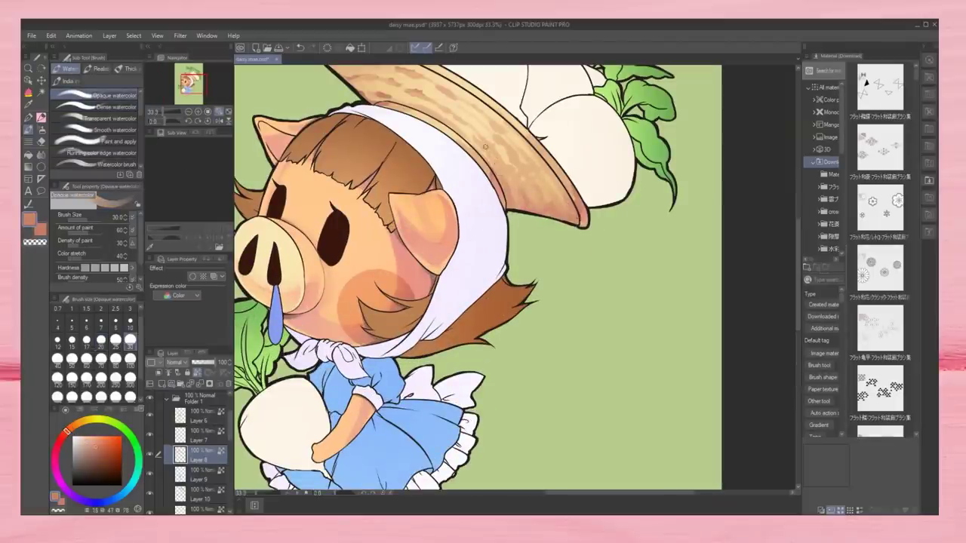
{"action": "left_click_drag", "start_coordinate": [494, 157], "coordinate": [497, 166]}
{"action": "left_click_drag", "start_coordinate": [569, 198], "coordinate": [632, 291]}
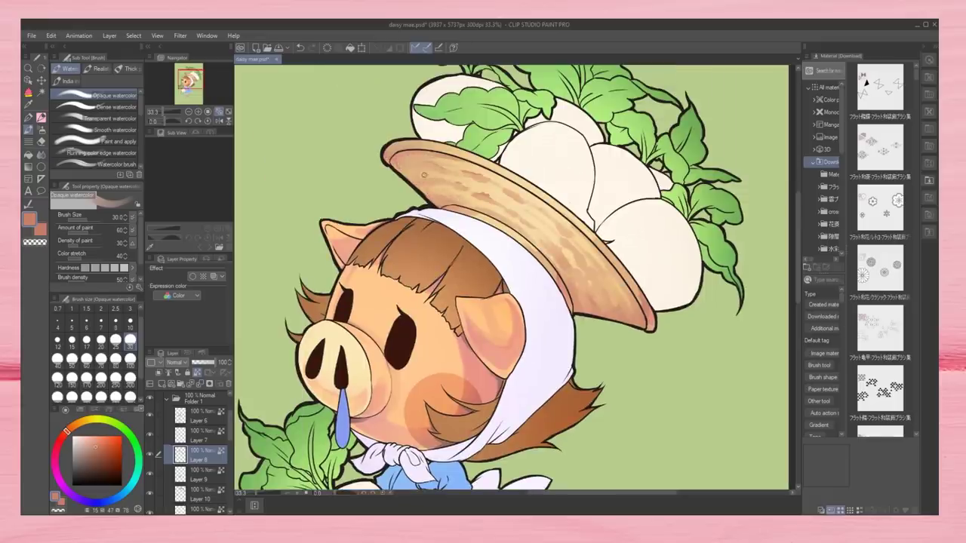
{"action": "left_click", "coordinate": [447, 182], "text": "alt"}
{"action": "left_click_drag", "start_coordinate": [396, 168], "coordinate": [419, 187]}
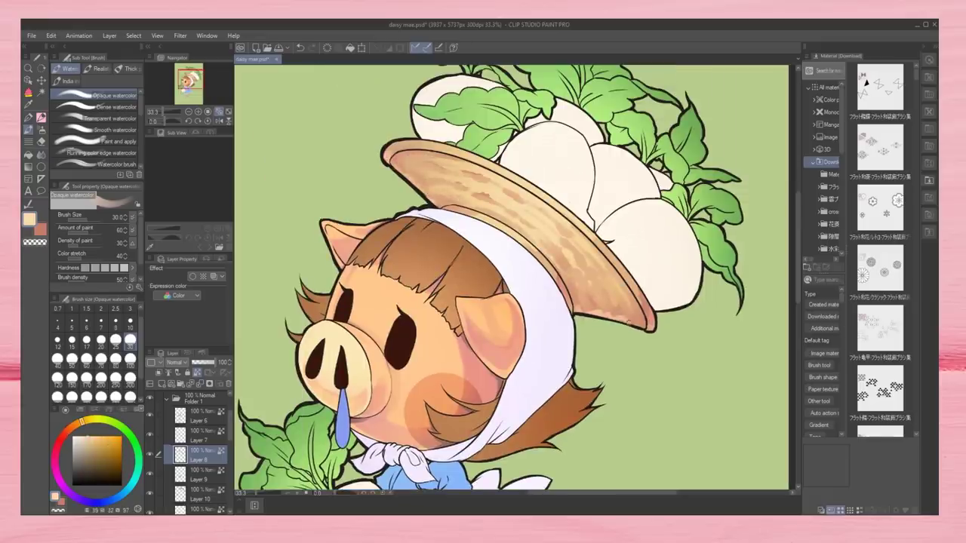
{"action": "scroll", "coordinate": [591, 226], "scroll_direction": "down", "scroll_amount": 2}
{"action": "scroll", "coordinate": [519, 256], "scroll_direction": "up", "scroll_amount": 2}
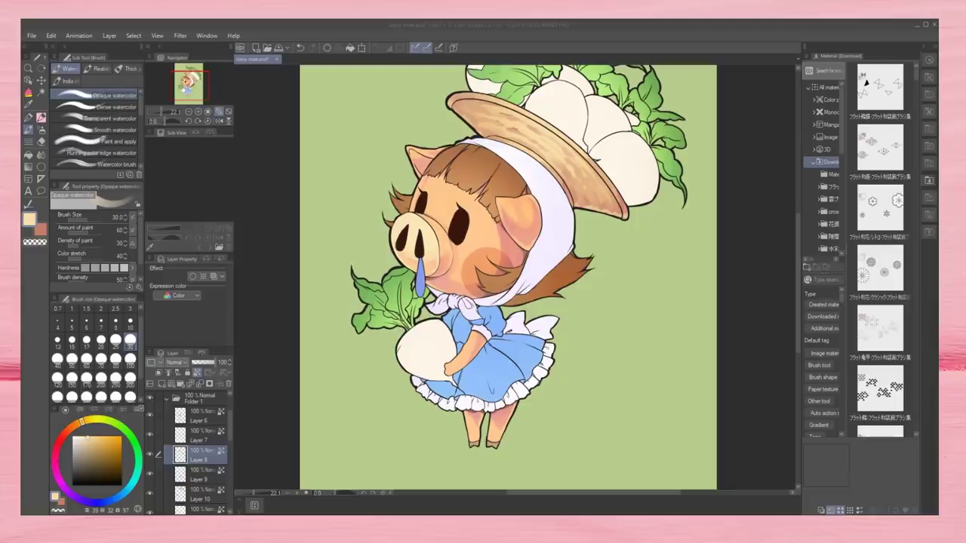
On Layer 9, brush light blue over the dress skirt with Opaque watercolor at size 250 and add stronger blue at size 25
{"action": "key", "text": "alt+Tab"}
{"action": "left_click", "coordinate": [198, 476]}
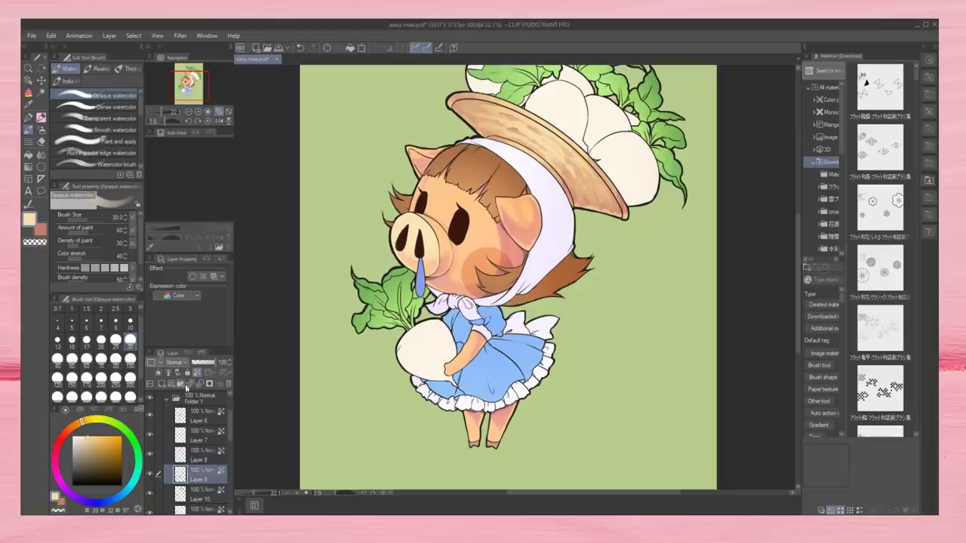
{"action": "left_click", "coordinate": [116, 378]}
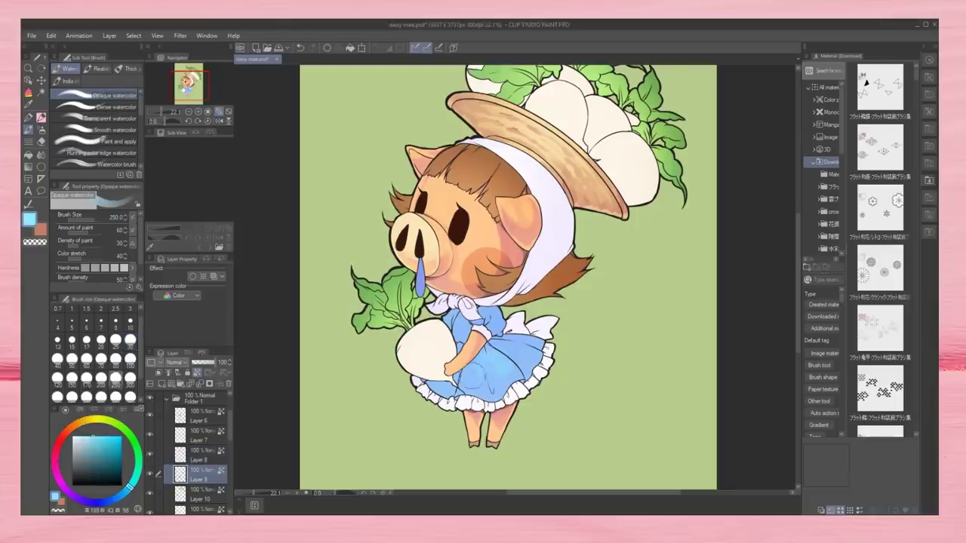
{"action": "left_click", "coordinate": [486, 311], "text": "alt"}
{"action": "left_click", "coordinate": [453, 385], "text": "alt"}
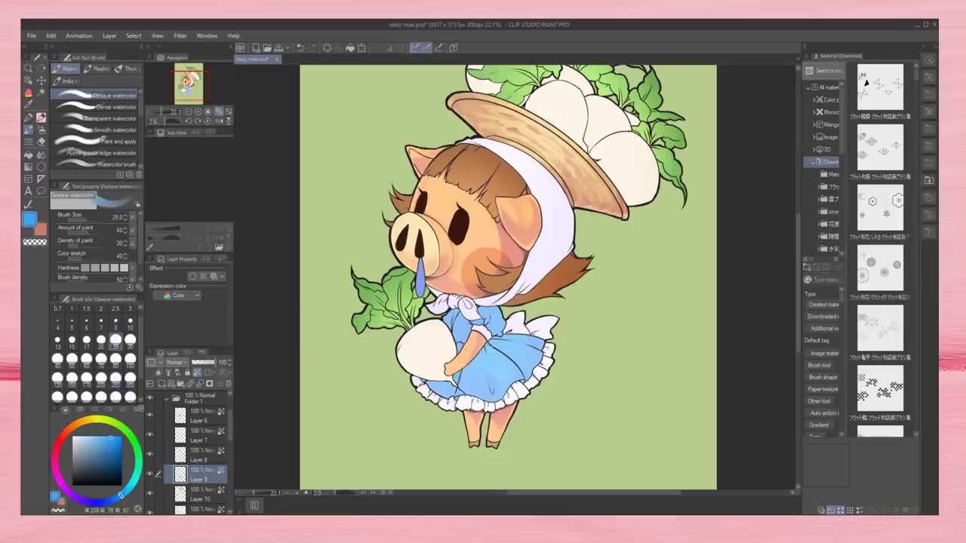
Paint blue and violet shading over the dress bodice, sleeve and skirt with the Opaque watercolor brush at size 80
{"action": "left_click", "coordinate": [130, 340]}
{"action": "left_click", "coordinate": [116, 358]}
{"action": "left_click", "coordinate": [437, 391], "text": "alt"}
{"action": "mouse_move", "coordinate": [483, 365]}
{"action": "left_mouse_down"}
{"action": "mouse_move", "coordinate": [445, 392]}
{"action": "mouse_move", "coordinate": [460, 377]}
{"action": "left_mouse_up"}
{"action": "left_click_drag", "start_coordinate": [467, 332], "coordinate": [447, 318]}
{"action": "left_click_drag", "start_coordinate": [494, 344], "coordinate": [509, 338]}
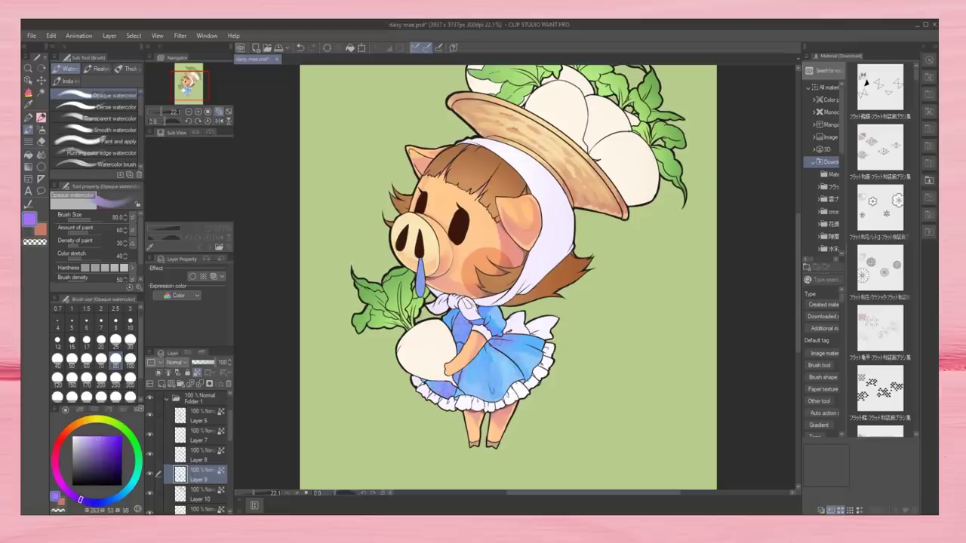
Build up violet on the bodice and sleeve, adding light blue touches to the dress with Opaque watercolor at sizes 80 and 30
{"action": "scroll", "coordinate": [470, 371], "scroll_direction": "down", "scroll_amount": 3}
{"action": "scroll", "coordinate": [470, 371], "scroll_direction": "up", "scroll_amount": 4}
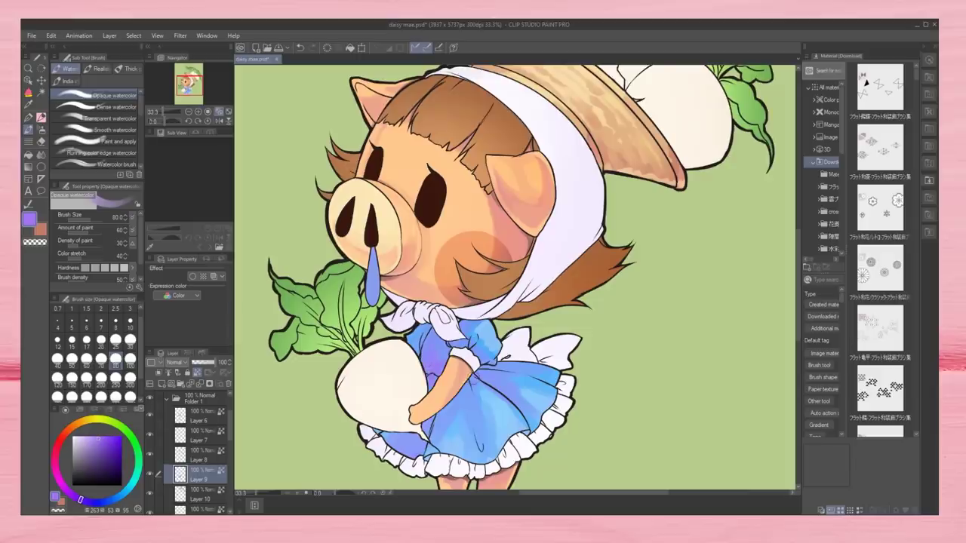
{"action": "scroll", "coordinate": [426, 388], "scroll_direction": "down", "scroll_amount": 3}
{"action": "scroll", "coordinate": [482, 299], "scroll_direction": "up", "scroll_amount": 3}
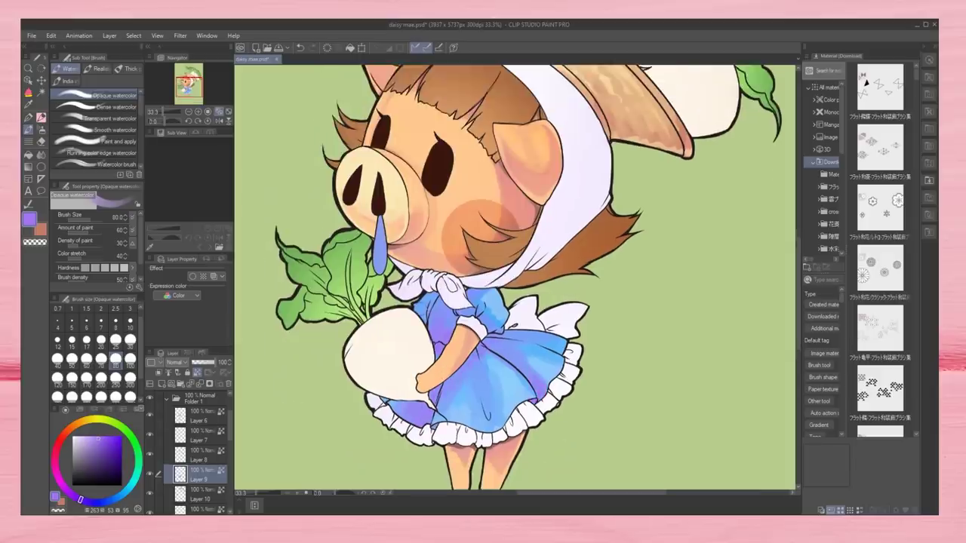
{"action": "left_click", "coordinate": [129, 340]}
{"action": "left_click_drag", "start_coordinate": [81, 499], "coordinate": [119, 497]}
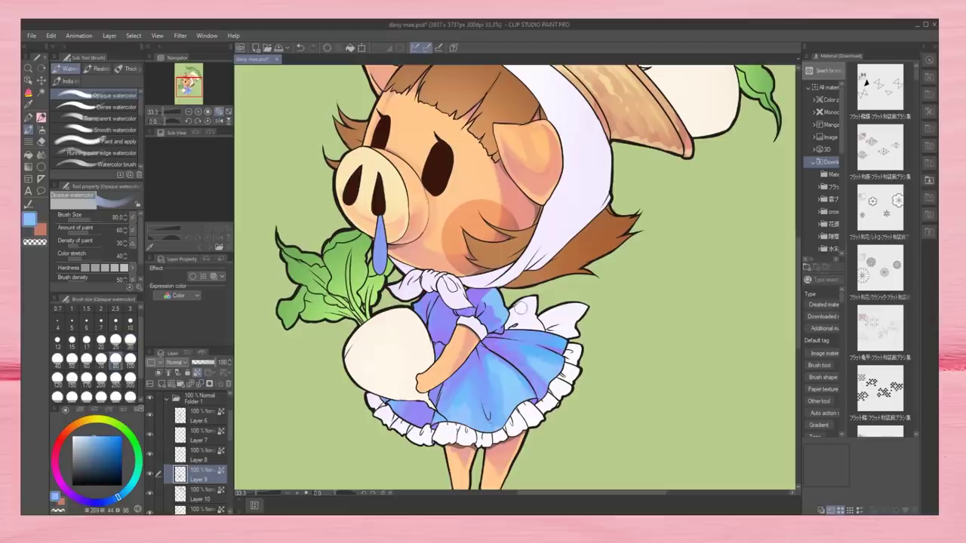
{"action": "left_click", "coordinate": [94, 436]}
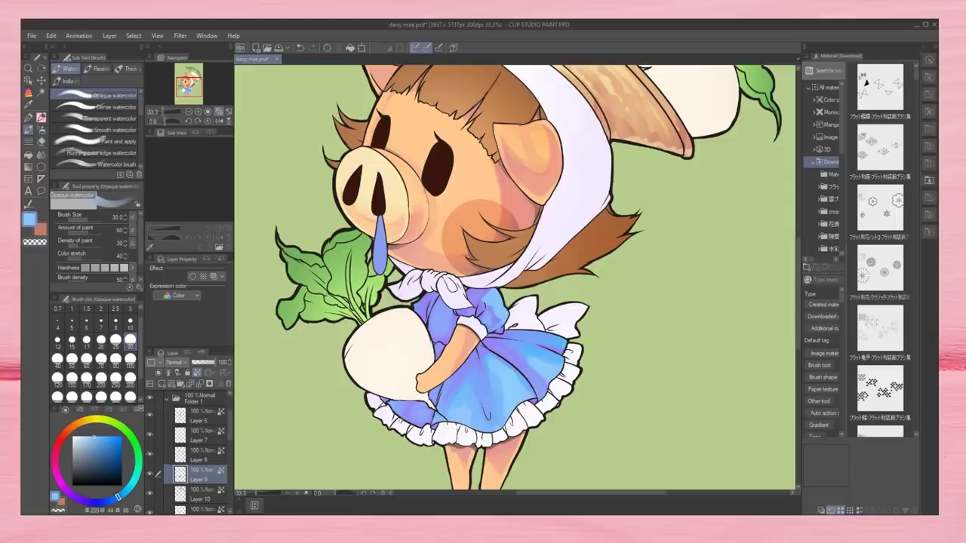
Flip the canvas view horizontally and paint violet shadows on the bodice and skirt folds, finishing with Dense watercolor at size 20
{"action": "left_click", "coordinate": [219, 111]}
{"action": "left_click", "coordinate": [217, 121]}
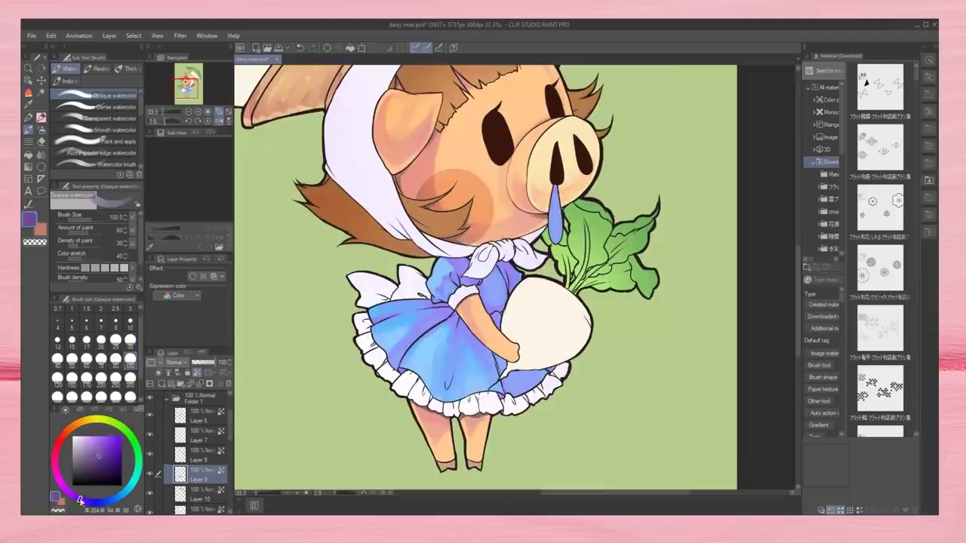
{"action": "mouse_move", "coordinate": [496, 332]}
{"action": "left_mouse_down"}
{"action": "mouse_move", "coordinate": [475, 279]}
{"action": "mouse_move", "coordinate": [497, 263]}
{"action": "left_mouse_up"}
{"action": "left_click_drag", "start_coordinate": [459, 318], "coordinate": [451, 388]}
{"action": "left_click_drag", "start_coordinate": [498, 354], "coordinate": [499, 385]}
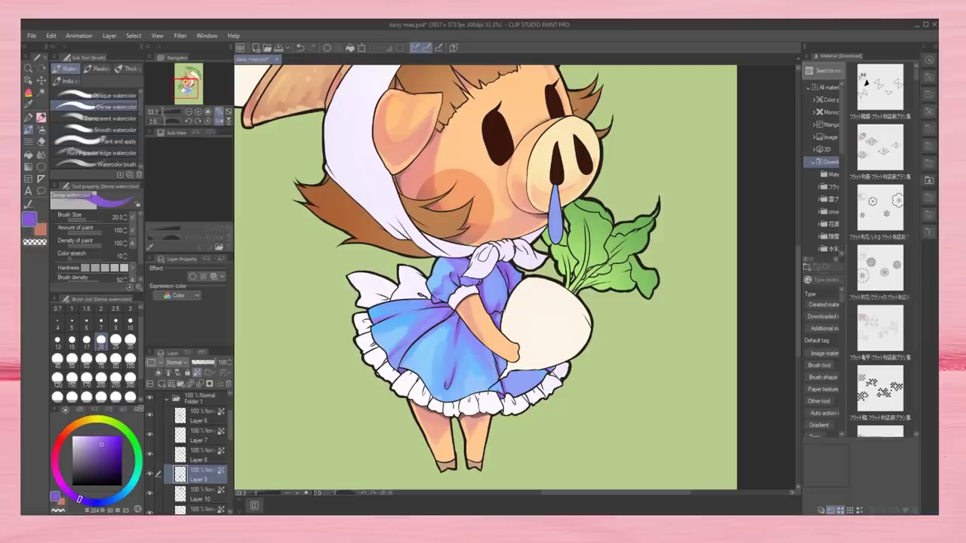
Deepen the skirt folds, hem and bodice with violet-blue strokes, using the Dense watercolor brush at size 30
{"action": "left_click", "coordinate": [453, 316], "text": "alt"}
{"action": "left_click_drag", "start_coordinate": [419, 334], "coordinate": [392, 360]}
{"action": "left_click", "coordinate": [130, 339]}
{"action": "left_click_drag", "start_coordinate": [451, 366], "coordinate": [451, 381]}
{"action": "mouse_move", "coordinate": [500, 359]}
{"action": "left_mouse_down"}
{"action": "mouse_move", "coordinate": [510, 394]}
{"action": "mouse_move", "coordinate": [531, 385]}
{"action": "left_mouse_up"}
{"action": "left_click_drag", "start_coordinate": [502, 285], "coordinate": [498, 321]}
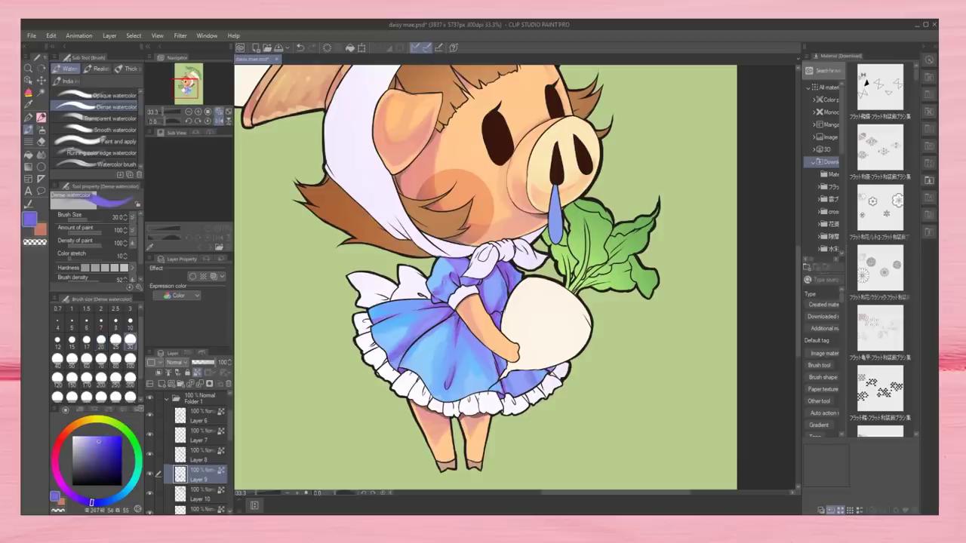
Paint light blue streaks along the upper skirt with the Dense watercolor brush at size 20
{"action": "left_click", "coordinate": [110, 119]}
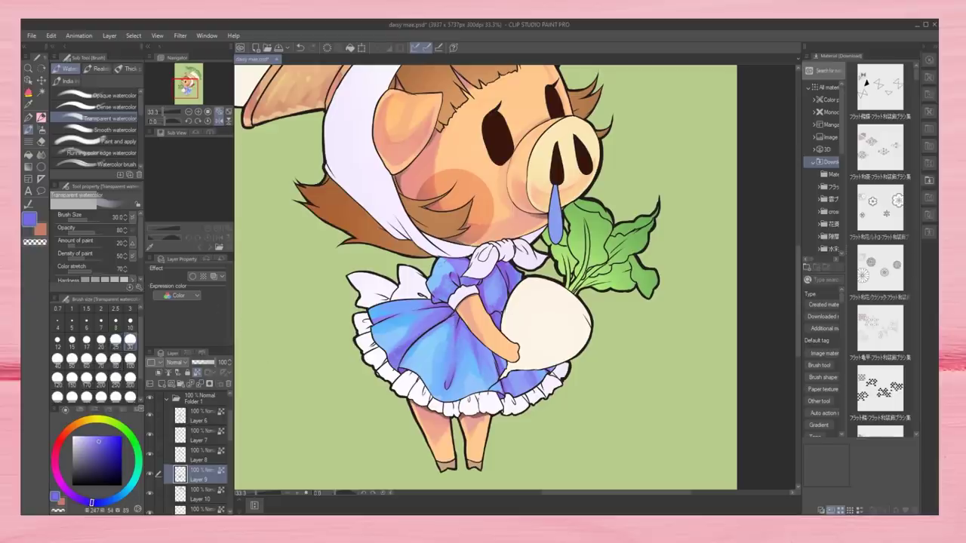
{"action": "left_click", "coordinate": [113, 107]}
{"action": "left_click_drag", "start_coordinate": [372, 302], "coordinate": [427, 314]}
{"action": "mouse_move", "coordinate": [375, 331]}
{"action": "left_mouse_down"}
{"action": "mouse_move", "coordinate": [443, 315]}
{"action": "mouse_move", "coordinate": [452, 323]}
{"action": "left_mouse_up"}
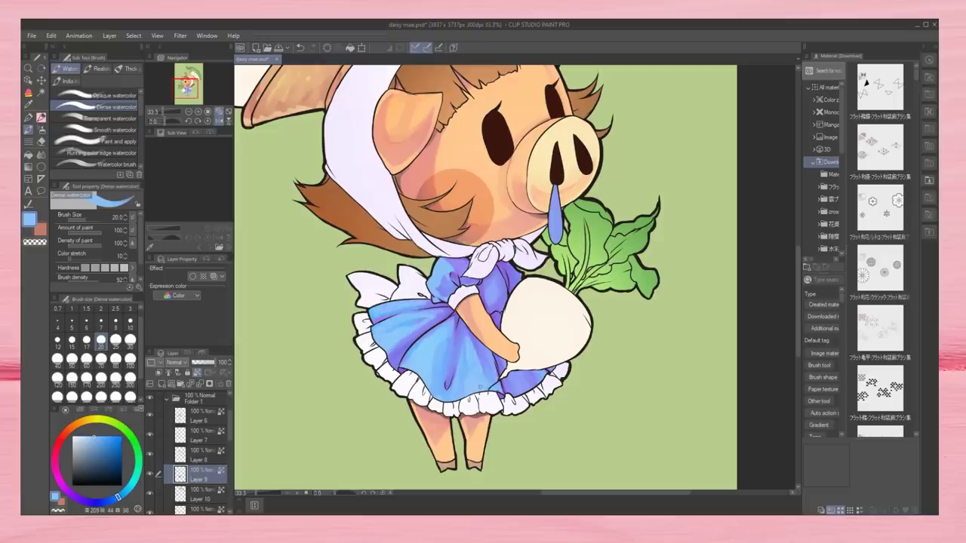
Restore the unflipped canvas view and soften the dress shading with the Transparent watercolor brush at size 80
{"action": "left_click", "coordinate": [109, 119]}
{"action": "key", "text": "ctrl+minus"}
{"action": "key", "text": "ctrl+minus"}
{"action": "key", "text": "ctrl+minus"}
{"action": "left_click", "coordinate": [209, 122]}
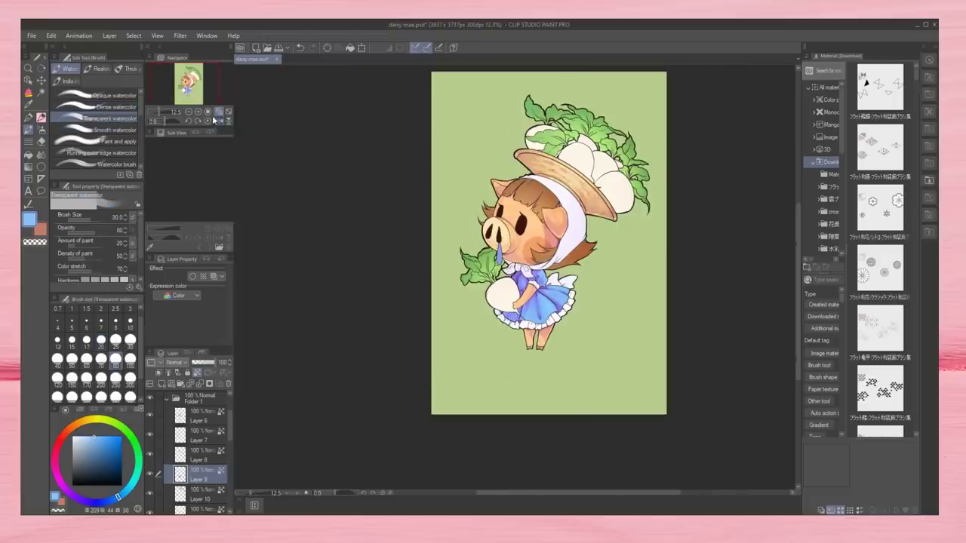
{"action": "key", "text": "ctrl+plus"}
{"action": "key", "text": "ctrl+plus"}
{"action": "key", "text": "ctrl+plus"}
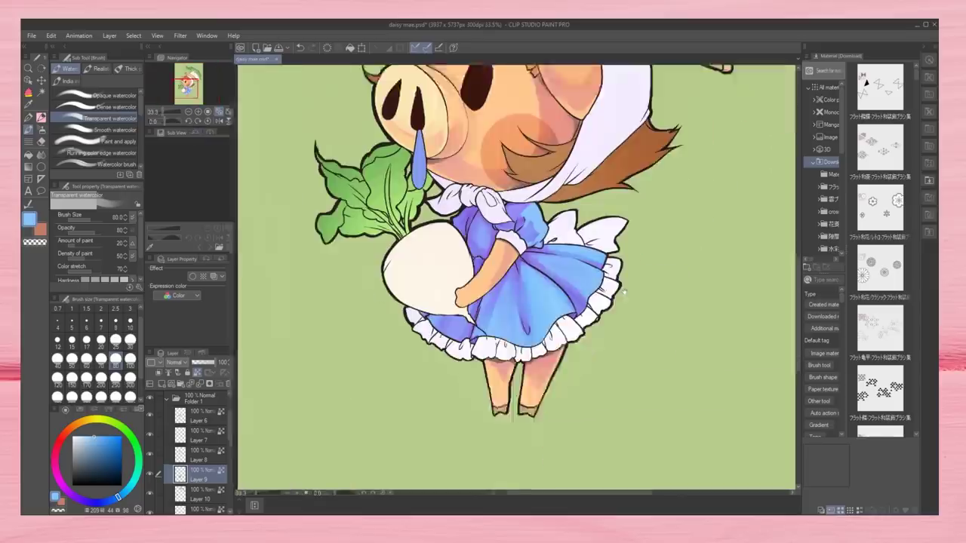
Tint the line art around the dress, ruffles, bow and kerchief violet on Layer 4 with the Dense watercolor brush at size 100
{"action": "left_click", "coordinate": [110, 107]}
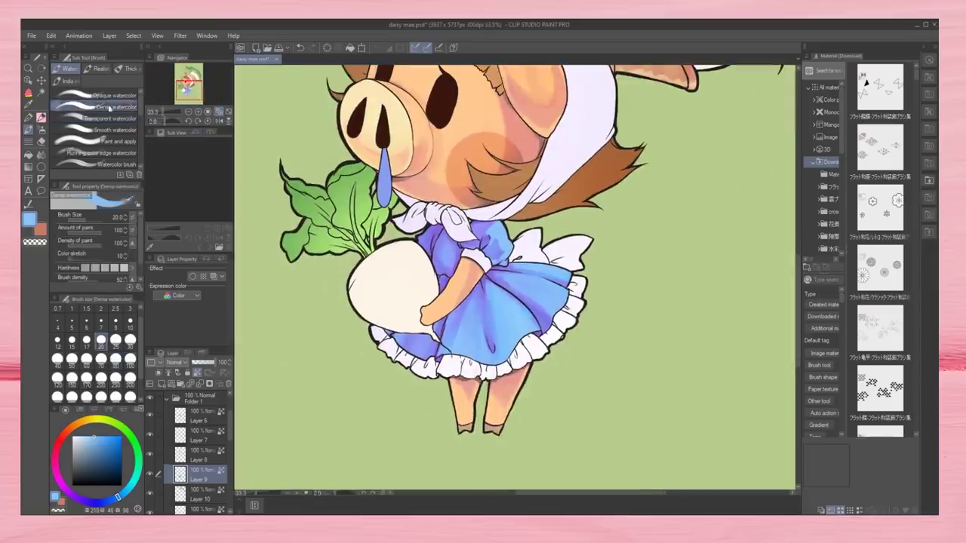
{"action": "left_click", "coordinate": [472, 294], "text": "alt"}
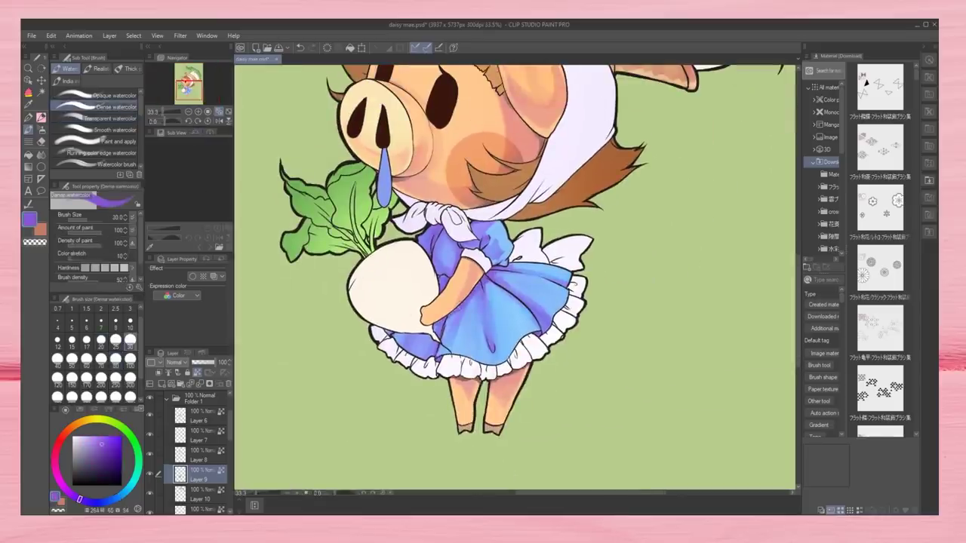
{"action": "left_click", "coordinate": [483, 317], "text": "alt"}
{"action": "left_click", "coordinate": [446, 332], "text": "alt"}
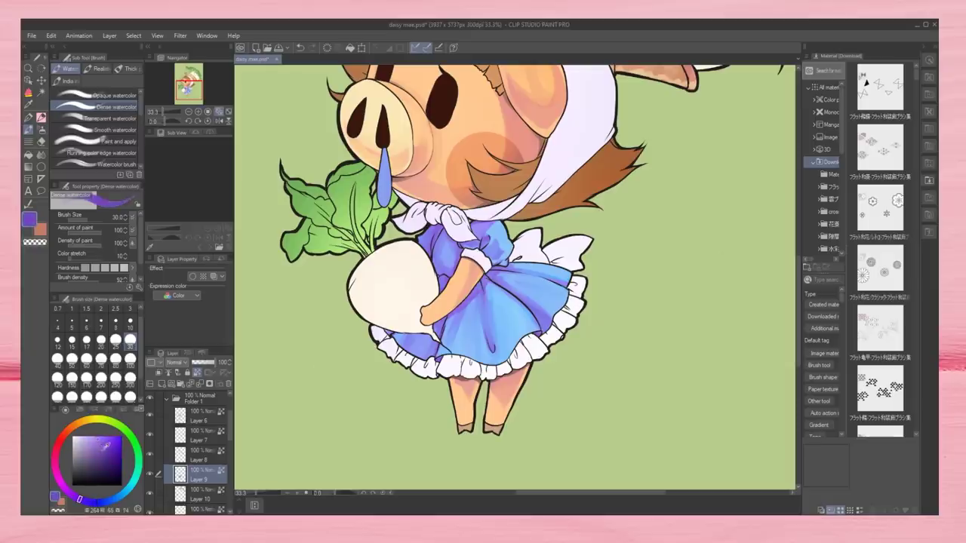
{"action": "scroll", "coordinate": [198, 416], "scroll_direction": "up", "scroll_amount": 1}
{"action": "left_click", "coordinate": [197, 416]}
{"action": "left_click", "coordinate": [130, 358]}
{"action": "mouse_move", "coordinate": [482, 279]}
{"action": "left_mouse_down"}
{"action": "mouse_move", "coordinate": [551, 332]}
{"action": "mouse_move", "coordinate": [498, 268]}
{"action": "mouse_move", "coordinate": [460, 249]}
{"action": "mouse_move", "coordinate": [445, 282]}
{"action": "left_mouse_up"}
{"action": "left_click_drag", "start_coordinate": [483, 366], "coordinate": [524, 339]}
{"action": "mouse_move", "coordinate": [368, 332]}
{"action": "left_mouse_down"}
{"action": "mouse_move", "coordinate": [430, 377]}
{"action": "mouse_move", "coordinate": [585, 306]}
{"action": "mouse_move", "coordinate": [520, 215]}
{"action": "left_mouse_up"}
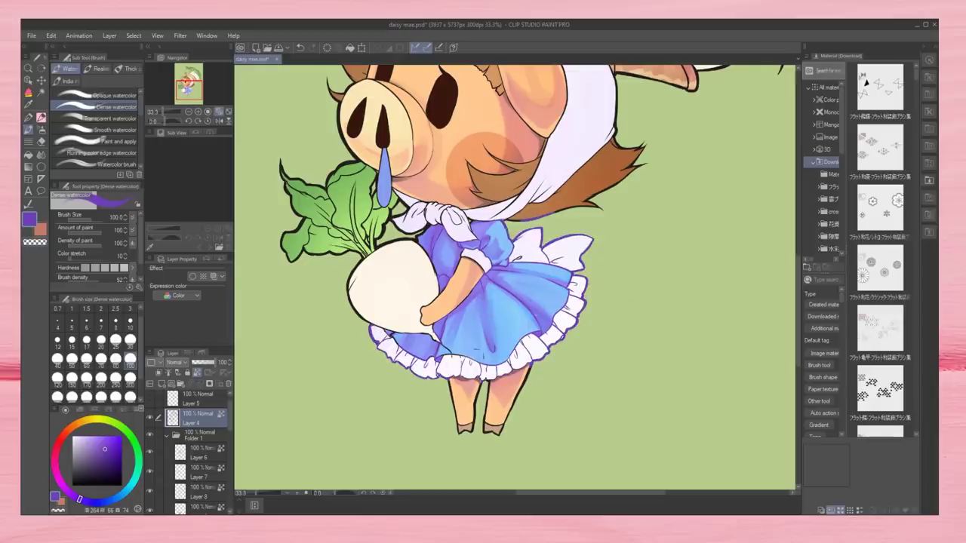
{"action": "left_click_drag", "start_coordinate": [460, 220], "coordinate": [445, 343]}
Recolour the line art of the pig, hair, hat, turnips and leaves in reddish and dark browns, using Dense watercolor up to size 250
{"action": "left_click", "coordinate": [413, 394], "text": "alt"}
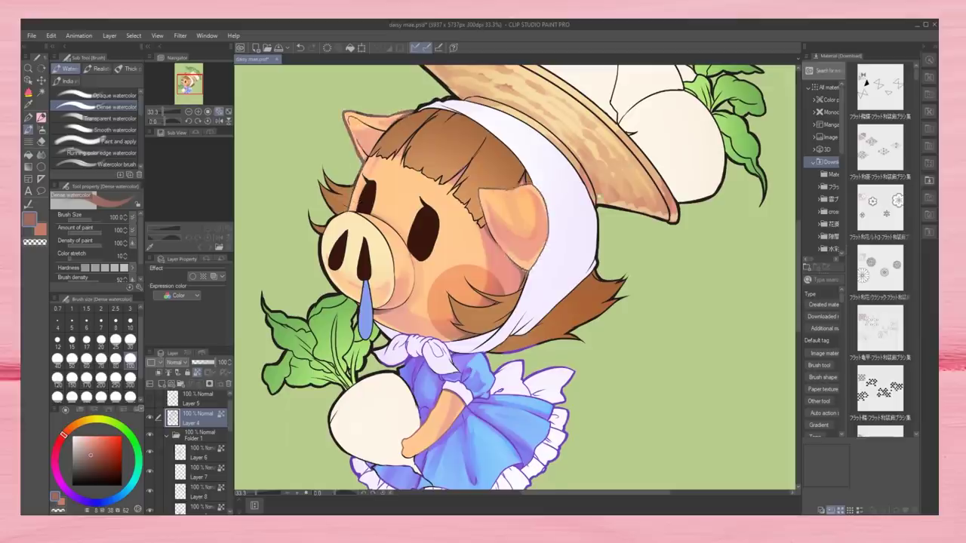
{"action": "left_click_drag", "start_coordinate": [453, 227], "coordinate": [442, 347]}
{"action": "key", "text": "ctrl+0"}
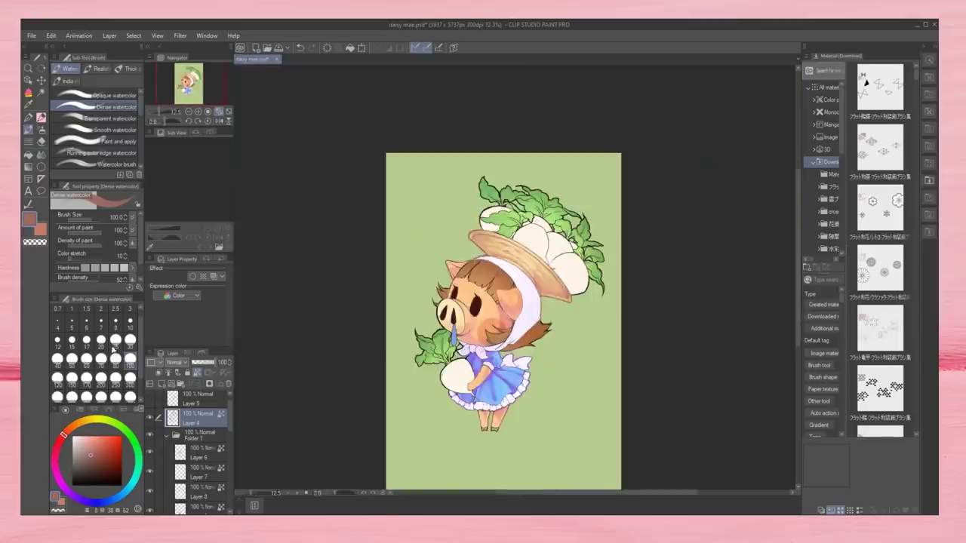
{"action": "scroll", "coordinate": [479, 271], "scroll_direction": "up", "scroll_amount": 3}
{"action": "left_click_drag", "start_coordinate": [566, 414], "coordinate": [566, 368]}
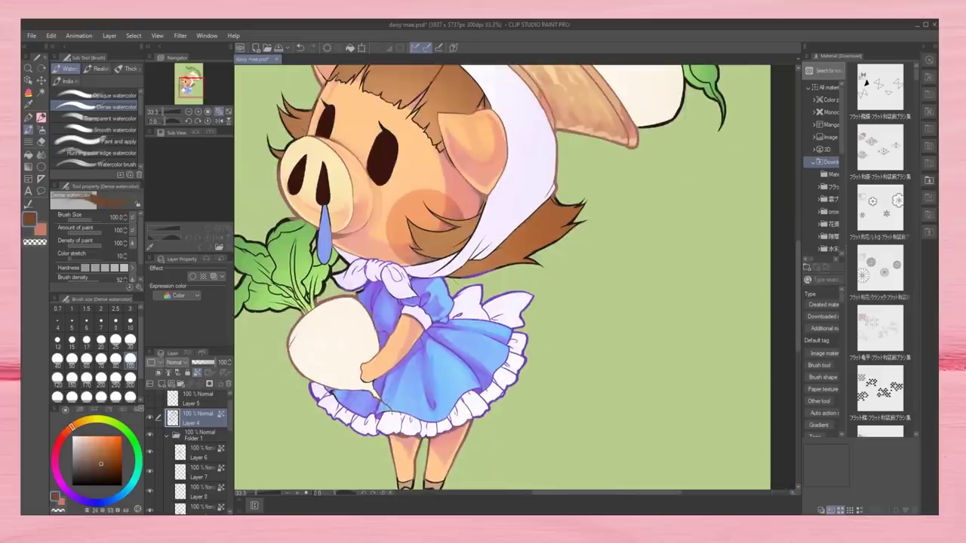
{"action": "left_click_drag", "start_coordinate": [566, 302], "coordinate": [551, 430]}
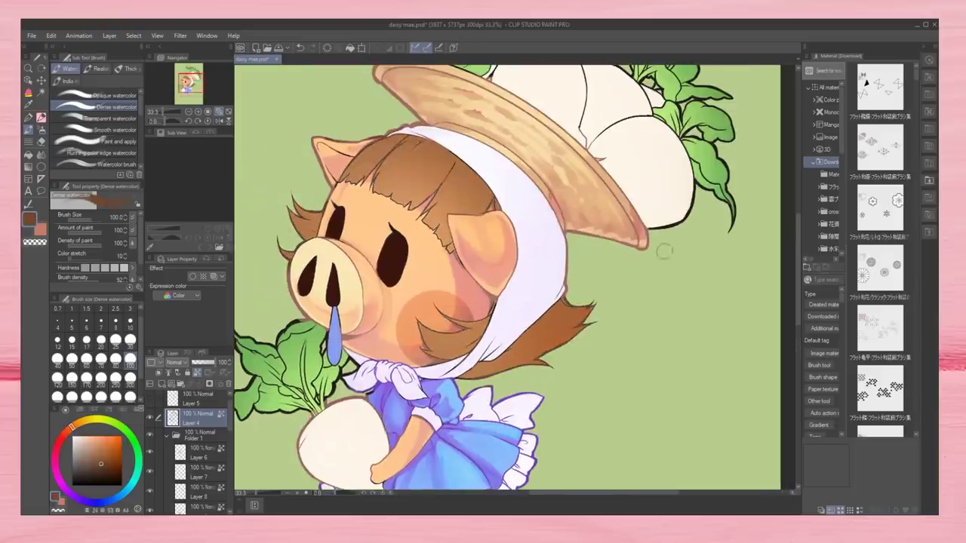
{"action": "key", "text": "ctrl+minus"}
{"action": "key", "text": "ctrl+minus"}
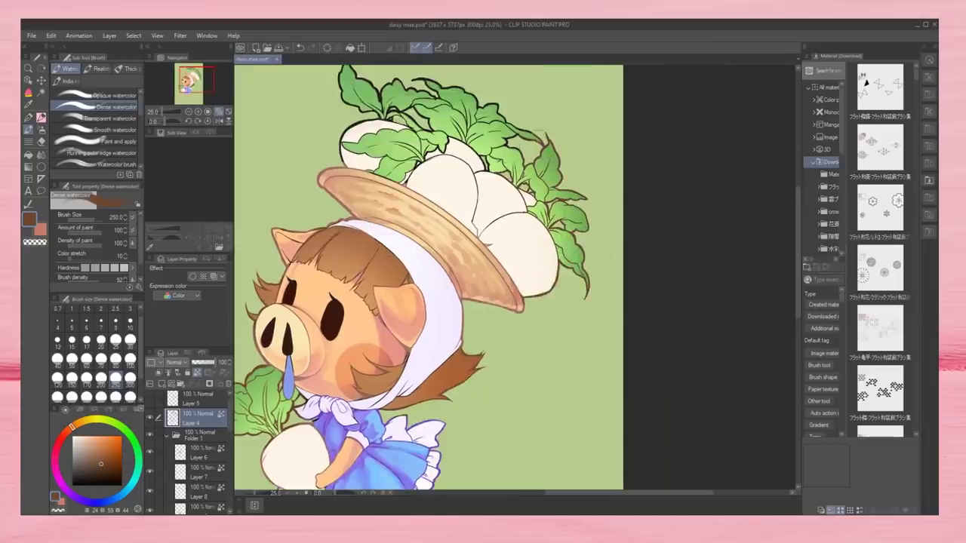
{"action": "key", "text": "ctrl+minus"}
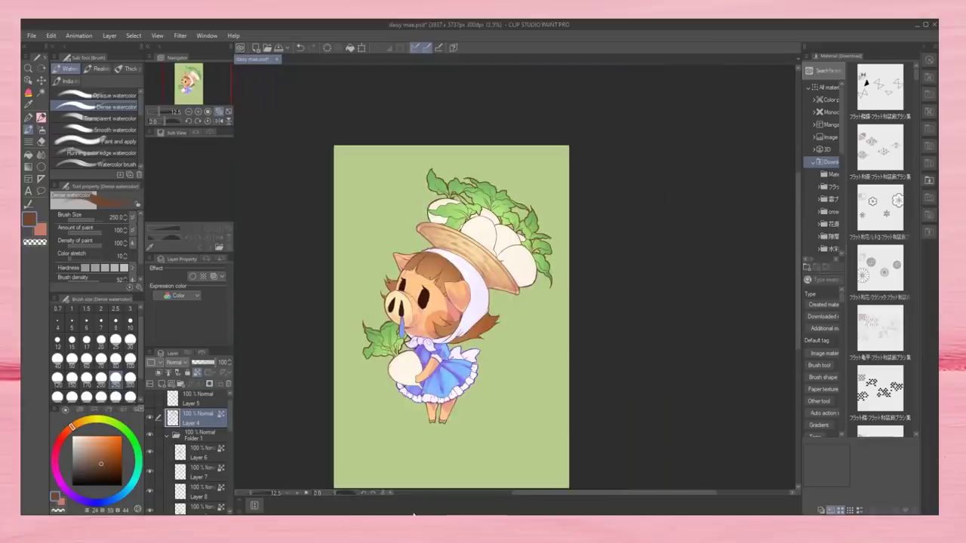
Paint light blue highlights along the skirt folds and sleeve on Layer 9 with the Opaque watercolor brush at size 30
{"action": "key", "text": "ctrl+plus"}
{"action": "key", "text": "ctrl+plus"}
{"action": "key", "text": "ctrl+plus"}
{"action": "left_click", "coordinate": [130, 339]}
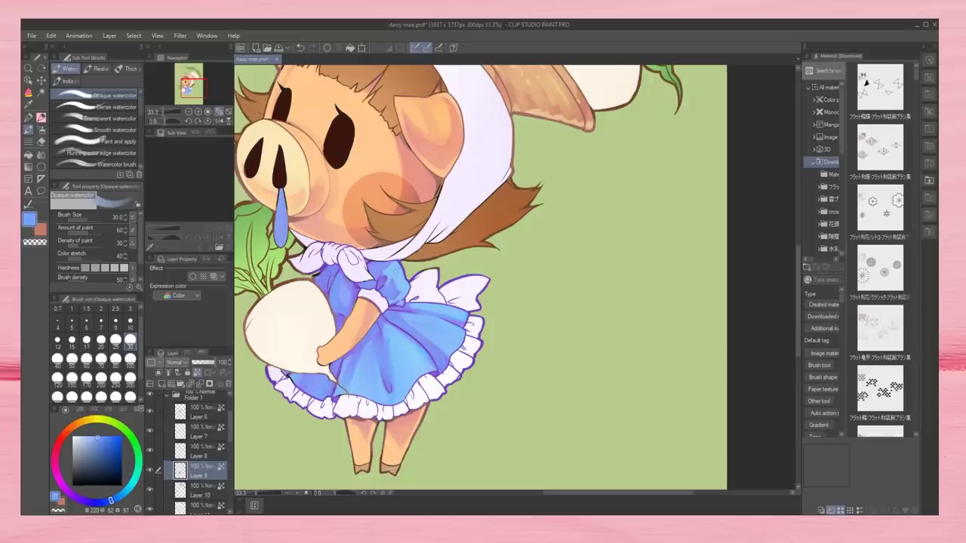
{"action": "left_click", "coordinate": [369, 351], "text": "alt"}
{"action": "left_click_drag", "start_coordinate": [390, 337], "coordinate": [420, 313]}
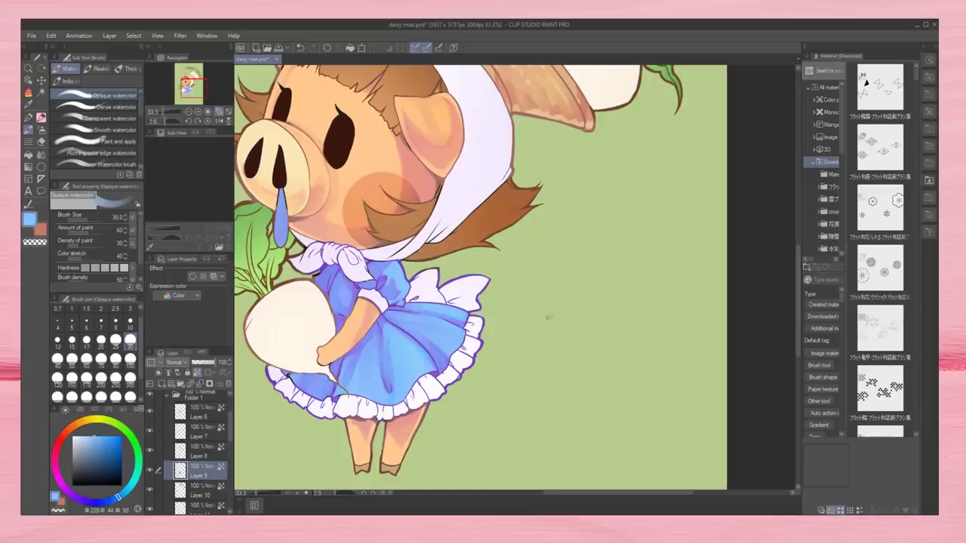
{"action": "left_click", "coordinate": [190, 113]}
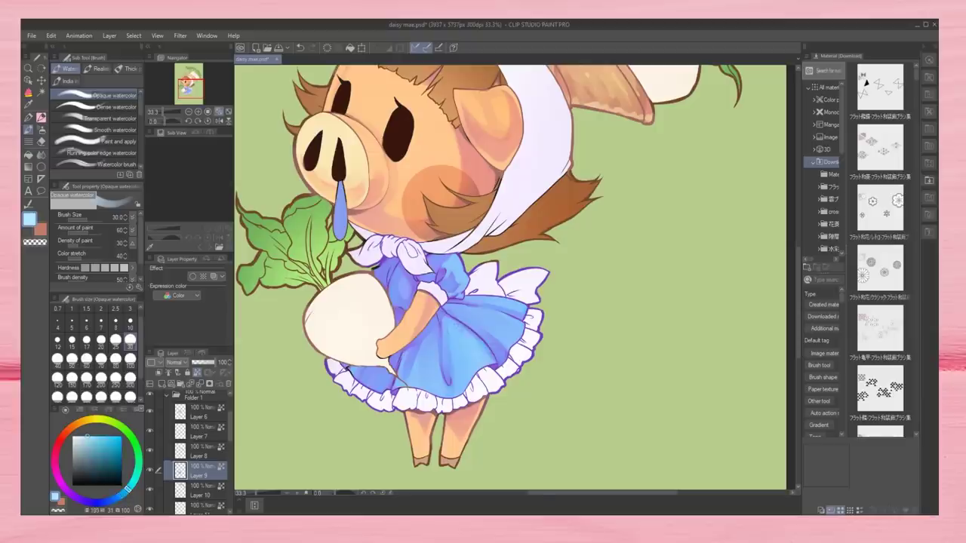
{"action": "left_click_drag", "start_coordinate": [472, 351], "coordinate": [480, 365]}
{"action": "left_click_drag", "start_coordinate": [447, 258], "coordinate": [524, 309]}
{"action": "mouse_move", "coordinate": [460, 317]}
{"action": "left_mouse_down"}
{"action": "mouse_move", "coordinate": [509, 309]}
{"action": "mouse_move", "coordinate": [521, 347]}
{"action": "left_mouse_up"}
{"action": "mouse_move", "coordinate": [455, 349]}
{"action": "left_mouse_down"}
{"action": "mouse_move", "coordinate": [411, 385]}
{"action": "mouse_move", "coordinate": [438, 394]}
{"action": "left_mouse_up"}
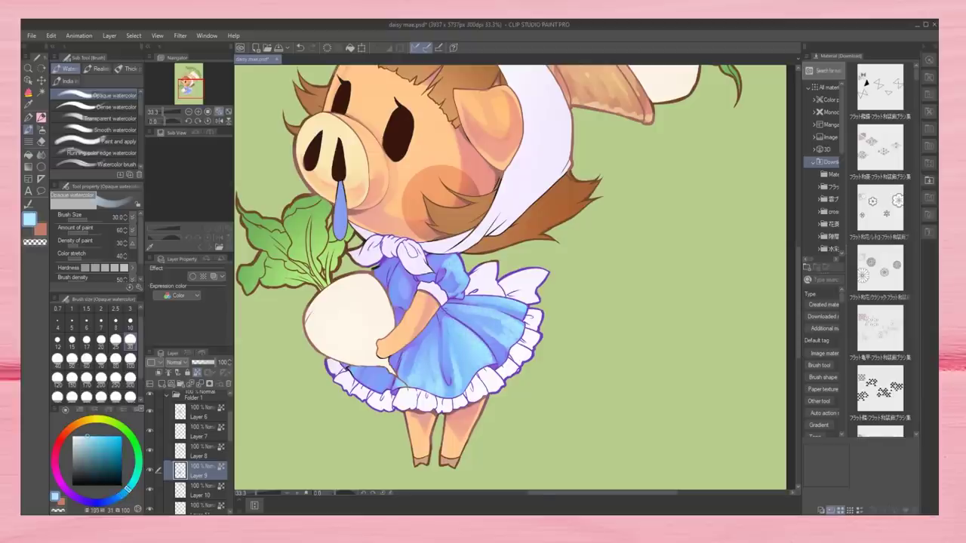
Soften the new skirt highlights with the Transparent watercolor brush at sizes 100 and 30
{"action": "left_click", "coordinate": [109, 119]}
{"action": "left_click", "coordinate": [131, 359]}
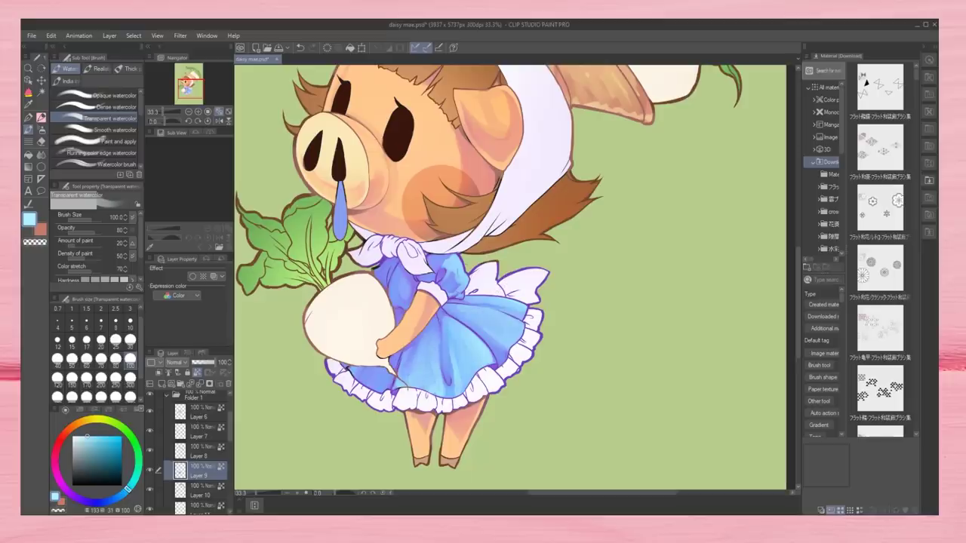
{"action": "left_click_drag", "start_coordinate": [198, 119], "coordinate": [181, 118]}
{"action": "left_click_drag", "start_coordinate": [568, 304], "coordinate": [568, 490]}
{"action": "scroll", "coordinate": [537, 327], "scroll_direction": "up", "scroll_amount": 2}
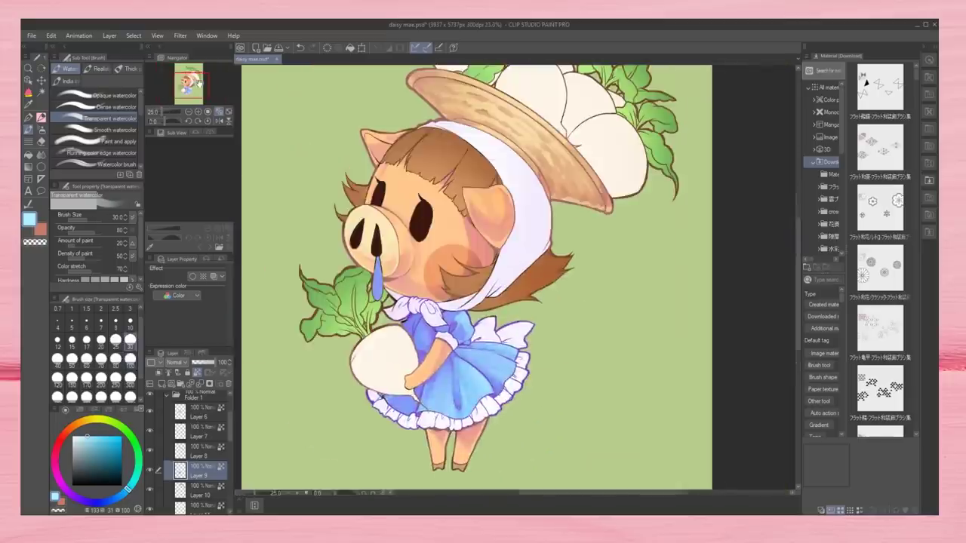
Paint bluish-green shadows on the leaves of the held turnip on Layer 10 with the Dense watercolor brush at size 30
{"action": "left_click", "coordinate": [200, 489]}
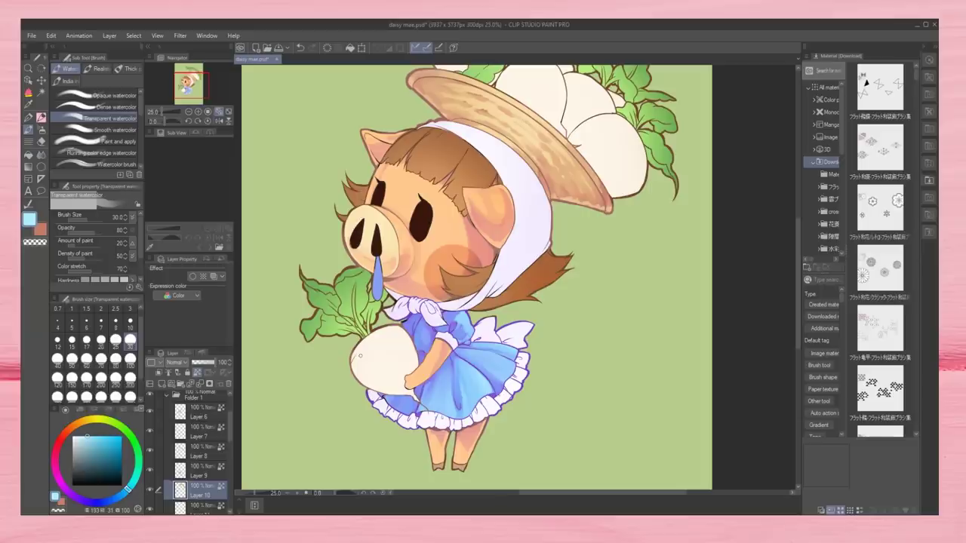
{"action": "left_click", "coordinate": [138, 458]}
{"action": "left_click", "coordinate": [105, 107]}
{"action": "mouse_move", "coordinate": [341, 285]}
{"action": "left_mouse_down"}
{"action": "mouse_move", "coordinate": [354, 281]}
{"action": "mouse_move", "coordinate": [324, 295]}
{"action": "mouse_move", "coordinate": [341, 301]}
{"action": "mouse_move", "coordinate": [329, 335]}
{"action": "left_mouse_up"}
{"action": "left_click", "coordinate": [130, 340]}
{"action": "left_click_drag", "start_coordinate": [366, 305], "coordinate": [366, 332]}
{"action": "left_click_drag", "start_coordinate": [357, 320], "coordinate": [329, 334]}
{"action": "left_click_drag", "start_coordinate": [324, 298], "coordinate": [337, 307]}
{"action": "left_click_drag", "start_coordinate": [367, 299], "coordinate": [360, 333]}
Lay lighter yellow-green strokes over the held turnip's leaves with the Dense watercolor brush at size 100
{"action": "left_click", "coordinate": [96, 458]}
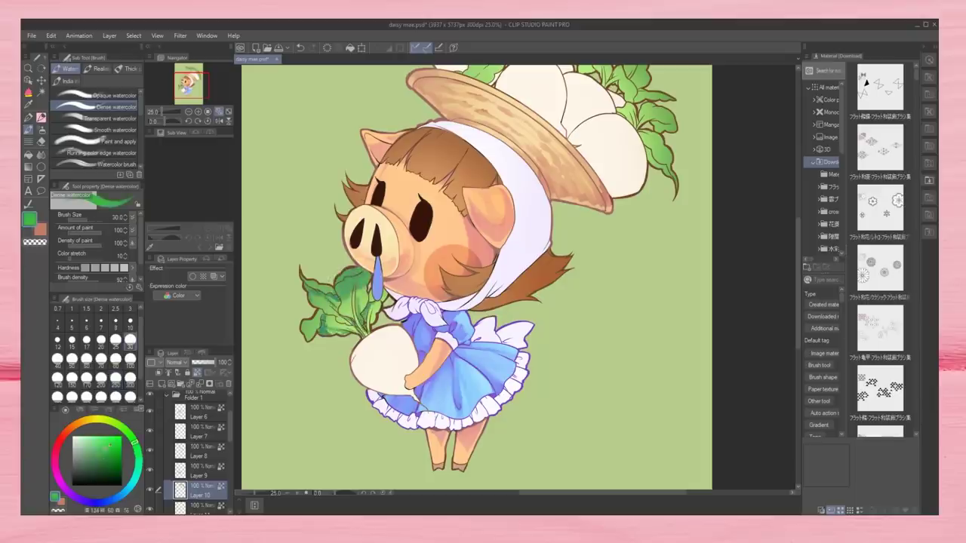
{"action": "left_click", "coordinate": [129, 433]}
{"action": "left_click", "coordinate": [130, 359]}
{"action": "left_click_drag", "start_coordinate": [344, 329], "coordinate": [322, 337]}
{"action": "left_click", "coordinate": [98, 442]}
{"action": "left_click_drag", "start_coordinate": [311, 291], "coordinate": [338, 301]}
{"action": "mouse_move", "coordinate": [359, 269]}
{"action": "left_mouse_down"}
{"action": "mouse_move", "coordinate": [338, 287]}
{"action": "mouse_move", "coordinate": [353, 286]}
{"action": "left_mouse_up"}
{"action": "left_click_drag", "start_coordinate": [372, 301], "coordinate": [365, 334]}
{"action": "left_click_drag", "start_coordinate": [344, 279], "coordinate": [338, 296]}
{"action": "left_click_drag", "start_coordinate": [306, 282], "coordinate": [358, 321]}
{"action": "mouse_move", "coordinate": [368, 275]}
{"action": "left_mouse_down"}
{"action": "mouse_move", "coordinate": [359, 311]}
{"action": "mouse_move", "coordinate": [343, 276]}
{"action": "left_mouse_up"}
{"action": "left_click_drag", "start_coordinate": [344, 324], "coordinate": [320, 335]}
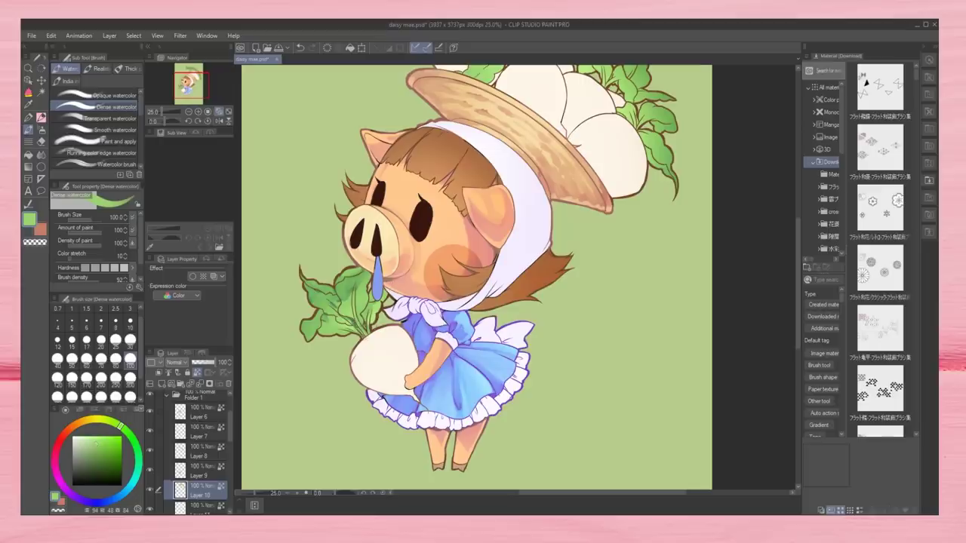
Add more green tones to the held turnip's leaves and smooth them with the Blend tool at size 100
{"action": "mouse_move", "coordinate": [362, 273]}
{"action": "left_mouse_down"}
{"action": "mouse_move", "coordinate": [307, 340]}
{"action": "mouse_move", "coordinate": [320, 313]}
{"action": "mouse_move", "coordinate": [331, 312]}
{"action": "left_mouse_up"}
{"action": "left_click", "coordinate": [95, 450]}
{"action": "left_click_drag", "start_coordinate": [323, 279], "coordinate": [306, 338]}
{"action": "left_click_drag", "start_coordinate": [372, 269], "coordinate": [381, 302]}
{"action": "key", "text": "j"}
{"action": "scroll", "coordinate": [574, 312], "scroll_direction": "down", "scroll_amount": 2}
{"action": "scroll", "coordinate": [351, 325], "scroll_direction": "up", "scroll_amount": 2}
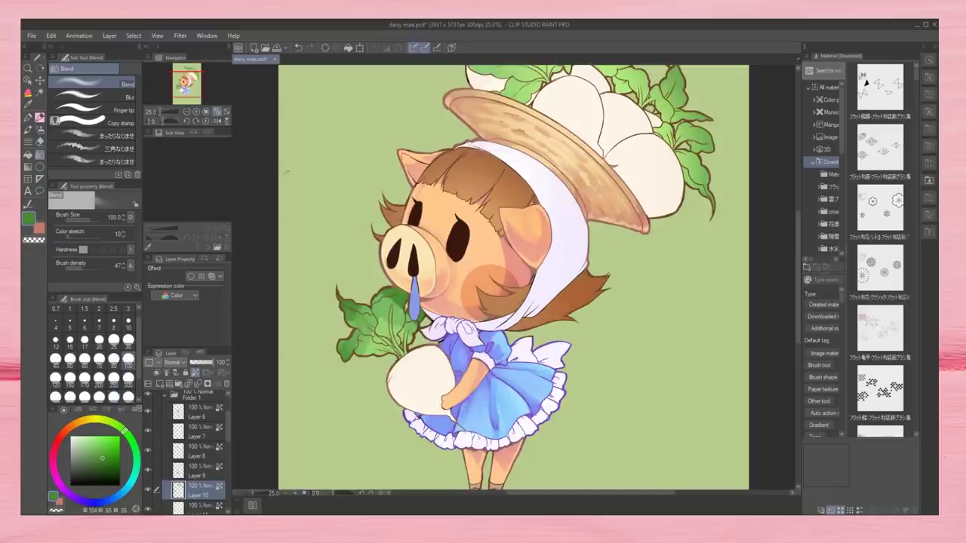
{"action": "mouse_move", "coordinate": [377, 340]}
{"action": "left_mouse_down"}
{"action": "mouse_move", "coordinate": [348, 317]}
{"action": "mouse_move", "coordinate": [400, 355]}
{"action": "mouse_move", "coordinate": [407, 332]}
{"action": "mouse_move", "coordinate": [415, 373]}
{"action": "left_mouse_up"}
Shade the turnip leaves on the hat with soft green and yellow-green gradients, using the Soft airbrush at size 300
{"action": "left_click", "coordinate": [352, 408], "text": "alt"}
{"action": "key", "text": "b"}
{"action": "left_click", "coordinate": [400, 355], "text": "alt"}
{"action": "left_click_drag", "start_coordinate": [528, 226], "coordinate": [528, 313]}
{"action": "left_click_drag", "start_coordinate": [536, 166], "coordinate": [565, 195]}
{"action": "left_click_drag", "start_coordinate": [487, 125], "coordinate": [528, 106]}
{"action": "left_click_drag", "start_coordinate": [592, 132], "coordinate": [656, 187]}
{"action": "left_click_drag", "start_coordinate": [649, 230], "coordinate": [688, 257]}
{"action": "left_click", "coordinate": [483, 159], "text": "alt"}
{"action": "left_click_drag", "start_coordinate": [468, 166], "coordinate": [505, 150]}
{"action": "left_click_drag", "start_coordinate": [694, 162], "coordinate": [737, 189]}
On a clipped Multiply layer at 35% opacity, paint dark green shadows on the hat's leaves with Dense watercolor at size 25
{"action": "left_click", "coordinate": [111, 442]}
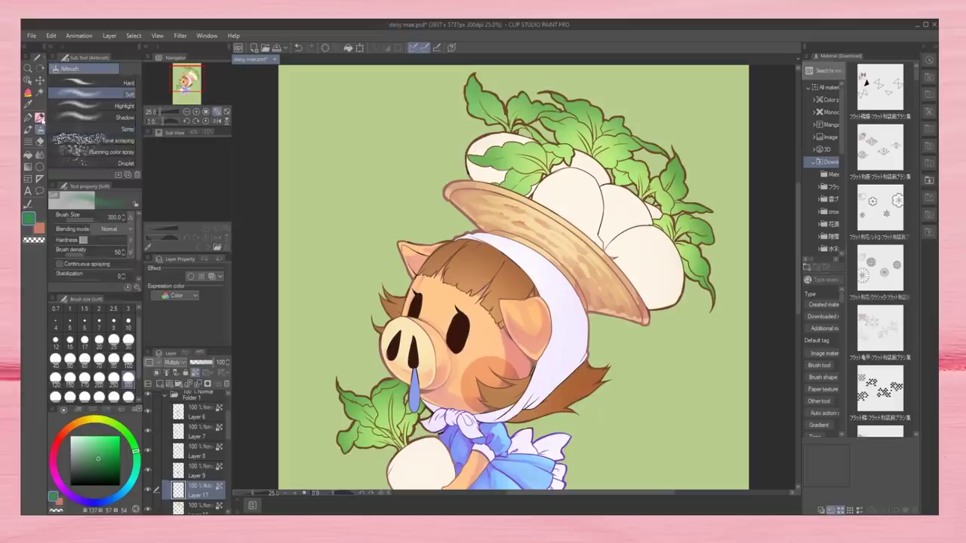
{"action": "key", "text": "b"}
{"action": "left_click", "coordinate": [198, 362]}
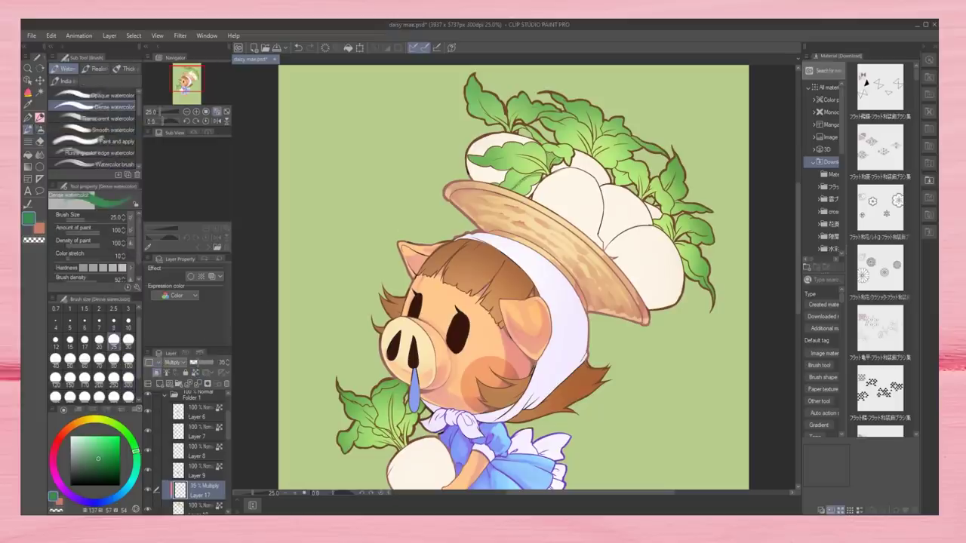
{"action": "left_click_drag", "start_coordinate": [605, 168], "coordinate": [619, 162]}
{"action": "mouse_move", "coordinate": [653, 231]}
{"action": "left_mouse_down"}
{"action": "mouse_move", "coordinate": [688, 218]}
{"action": "mouse_move", "coordinate": [710, 237]}
{"action": "left_mouse_up"}
{"action": "left_click_drag", "start_coordinate": [684, 261], "coordinate": [700, 280]}
{"action": "left_click_drag", "start_coordinate": [677, 242], "coordinate": [694, 256]}
{"action": "left_click_drag", "start_coordinate": [640, 178], "coordinate": [658, 204]}
{"action": "mouse_move", "coordinate": [594, 148]}
{"action": "left_mouse_down"}
{"action": "mouse_move", "coordinate": [620, 155]}
{"action": "mouse_move", "coordinate": [612, 166]}
{"action": "left_mouse_up"}
Paint dark green shadows between the veins of the held turnip's leaves and on the uppermost leaves of the hat
{"action": "left_click_drag", "start_coordinate": [409, 413], "coordinate": [394, 436]}
{"action": "left_click_drag", "start_coordinate": [386, 394], "coordinate": [393, 403]}
{"action": "left_click_drag", "start_coordinate": [398, 386], "coordinate": [407, 390]}
{"action": "left_click_drag", "start_coordinate": [343, 397], "coordinate": [355, 405]}
{"action": "left_click_drag", "start_coordinate": [358, 406], "coordinate": [374, 420]}
{"action": "left_click_drag", "start_coordinate": [354, 427], "coordinate": [360, 436]}
{"action": "mouse_move", "coordinate": [363, 427]}
{"action": "left_mouse_down"}
{"action": "mouse_move", "coordinate": [369, 433]}
{"action": "mouse_move", "coordinate": [351, 437]}
{"action": "mouse_move", "coordinate": [396, 445]}
{"action": "left_mouse_up"}
{"action": "left_click_drag", "start_coordinate": [382, 431], "coordinate": [397, 447]}
{"action": "left_click_drag", "start_coordinate": [382, 400], "coordinate": [386, 409]}
{"action": "mouse_move", "coordinate": [540, 119]}
{"action": "left_mouse_down"}
{"action": "mouse_move", "coordinate": [575, 125]}
{"action": "mouse_move", "coordinate": [578, 137]}
{"action": "mouse_move", "coordinate": [588, 122]}
{"action": "mouse_move", "coordinate": [606, 131]}
{"action": "mouse_move", "coordinate": [596, 149]}
{"action": "mouse_move", "coordinate": [600, 139]}
{"action": "left_mouse_up"}
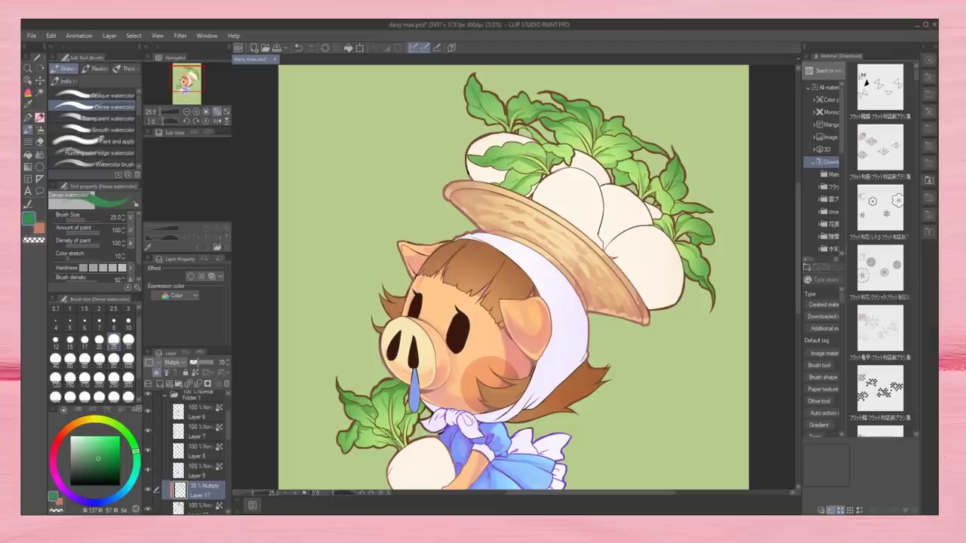
On a new clipped Normal layer, paint cream veins on the rearmost turnip leaves of the hat with Dense watercolor at size 25
{"action": "key", "text": "ctrl+shift+n"}
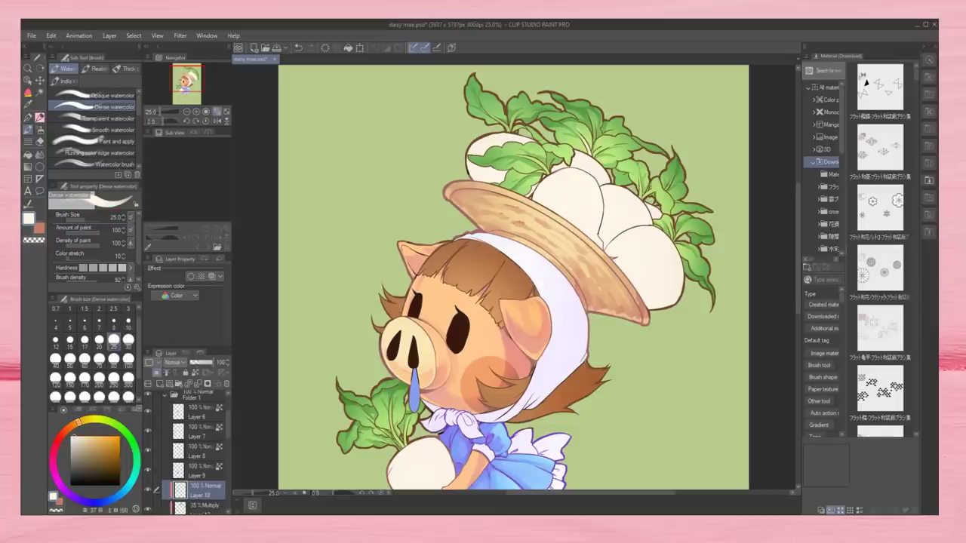
{"action": "mouse_move", "coordinate": [593, 159]}
{"action": "left_mouse_down"}
{"action": "mouse_move", "coordinate": [623, 144]}
{"action": "mouse_move", "coordinate": [581, 137]}
{"action": "mouse_move", "coordinate": [584, 145]}
{"action": "left_mouse_up"}
{"action": "left_click_drag", "start_coordinate": [640, 199], "coordinate": [642, 187]}
{"action": "left_click_drag", "start_coordinate": [635, 179], "coordinate": [639, 163]}
{"action": "left_click_drag", "start_coordinate": [644, 196], "coordinate": [670, 188]}
{"action": "mouse_move", "coordinate": [665, 188]}
{"action": "left_mouse_down"}
{"action": "mouse_move", "coordinate": [675, 164]}
{"action": "mouse_move", "coordinate": [682, 172]}
{"action": "left_mouse_up"}
{"action": "left_click_drag", "start_coordinate": [677, 236], "coordinate": [690, 224]}
{"action": "mouse_move", "coordinate": [689, 226]}
{"action": "left_mouse_down"}
{"action": "mouse_move", "coordinate": [706, 219]}
{"action": "mouse_move", "coordinate": [673, 216]}
{"action": "left_mouse_up"}
{"action": "left_click_drag", "start_coordinate": [676, 258], "coordinate": [696, 243]}
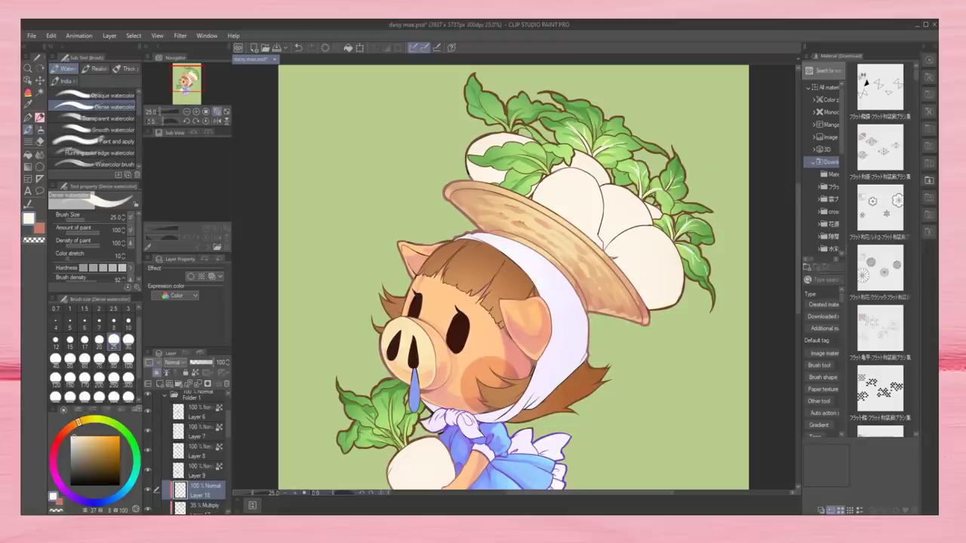
Paint cream veins on the hat's central and front leaves, undoing the last three strokes
{"action": "mouse_move", "coordinate": [623, 143]}
{"action": "left_mouse_down"}
{"action": "mouse_move", "coordinate": [637, 139]}
{"action": "mouse_move", "coordinate": [625, 121]}
{"action": "mouse_move", "coordinate": [596, 105]}
{"action": "left_mouse_up"}
{"action": "left_click_drag", "start_coordinate": [593, 145], "coordinate": [581, 113]}
{"action": "left_click_drag", "start_coordinate": [577, 108], "coordinate": [596, 120]}
{"action": "mouse_move", "coordinate": [519, 172]}
{"action": "left_mouse_down"}
{"action": "mouse_move", "coordinate": [544, 155]}
{"action": "mouse_move", "coordinate": [548, 169]}
{"action": "left_mouse_up"}
{"action": "left_click_drag", "start_coordinate": [513, 186], "coordinate": [555, 149]}
{"action": "left_click_drag", "start_coordinate": [526, 147], "coordinate": [504, 156]}
{"action": "mouse_move", "coordinate": [510, 154]}
{"action": "left_mouse_down"}
{"action": "mouse_move", "coordinate": [486, 157]}
{"action": "mouse_move", "coordinate": [520, 176]}
{"action": "mouse_move", "coordinate": [521, 143]}
{"action": "left_mouse_up"}
{"action": "key", "text": "ctrl+z"}
{"action": "key", "text": "ctrl+z"}
{"action": "key", "text": "ctrl+z"}
Add the remaining cream veins to the tall front leaves and smaller leaves on the hat
{"action": "left_click_drag", "start_coordinate": [528, 160], "coordinate": [537, 149]}
{"action": "left_click_drag", "start_coordinate": [480, 110], "coordinate": [488, 95]}
{"action": "left_click_drag", "start_coordinate": [484, 125], "coordinate": [504, 108]}
{"action": "left_click_drag", "start_coordinate": [508, 129], "coordinate": [517, 113]}
{"action": "mouse_move", "coordinate": [519, 113]}
{"action": "left_mouse_down"}
{"action": "mouse_move", "coordinate": [536, 109]}
{"action": "mouse_move", "coordinate": [527, 125]}
{"action": "left_mouse_up"}
{"action": "left_click_drag", "start_coordinate": [517, 114], "coordinate": [527, 104]}
{"action": "mouse_move", "coordinate": [513, 117]}
{"action": "left_mouse_down"}
{"action": "mouse_move", "coordinate": [518, 110]}
{"action": "mouse_move", "coordinate": [497, 101]}
{"action": "left_mouse_up"}
{"action": "left_click_drag", "start_coordinate": [474, 99], "coordinate": [483, 87]}
{"action": "left_click_drag", "start_coordinate": [617, 180], "coordinate": [626, 169]}
Move the vein layer beneath the Multiply layer and paint cream veins on the held turnip's leaves
{"action": "scroll", "coordinate": [196, 453], "scroll_direction": "down", "scroll_amount": 3}
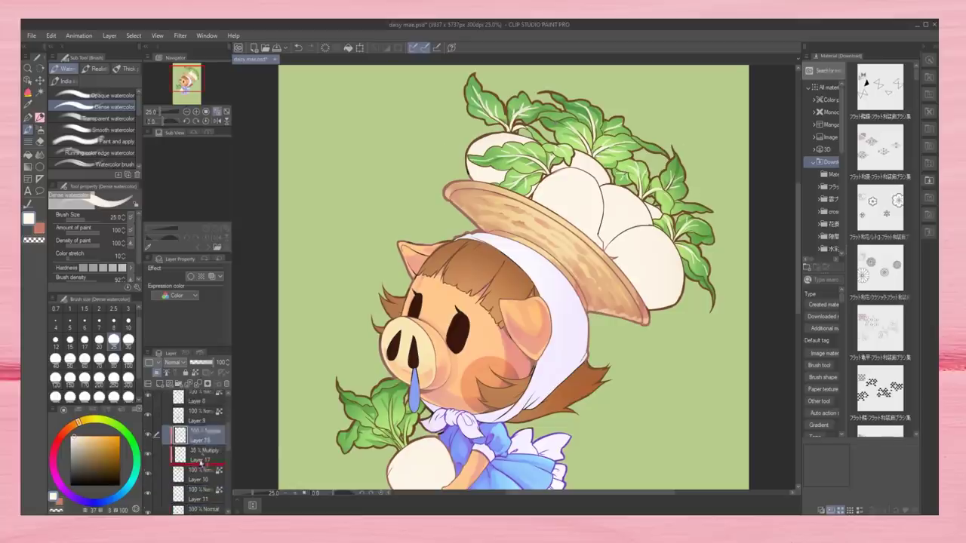
{"action": "left_click_drag", "start_coordinate": [200, 435], "coordinate": [200, 459]}
{"action": "left_click_drag", "start_coordinate": [528, 340], "coordinate": [557, 174]}
{"action": "left_click_drag", "start_coordinate": [420, 252], "coordinate": [424, 224]}
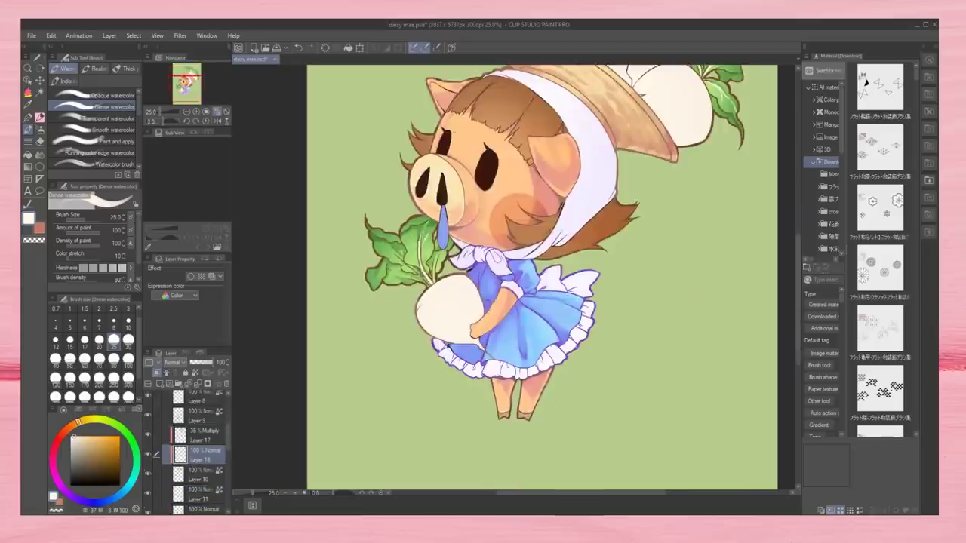
{"action": "mouse_move", "coordinate": [441, 281]}
{"action": "left_mouse_down"}
{"action": "mouse_move", "coordinate": [439, 249]}
{"action": "mouse_move", "coordinate": [384, 238]}
{"action": "left_mouse_up"}
{"action": "mouse_move", "coordinate": [404, 280]}
{"action": "left_mouse_down"}
{"action": "mouse_move", "coordinate": [433, 270]}
{"action": "mouse_move", "coordinate": [372, 264]}
{"action": "left_mouse_up"}
Lock the vein layer's transparent pixels and tint the leaf veins green and yellow with the Soft airbrush at sizes 300 and 100
{"action": "key", "text": "ctrl+minus"}
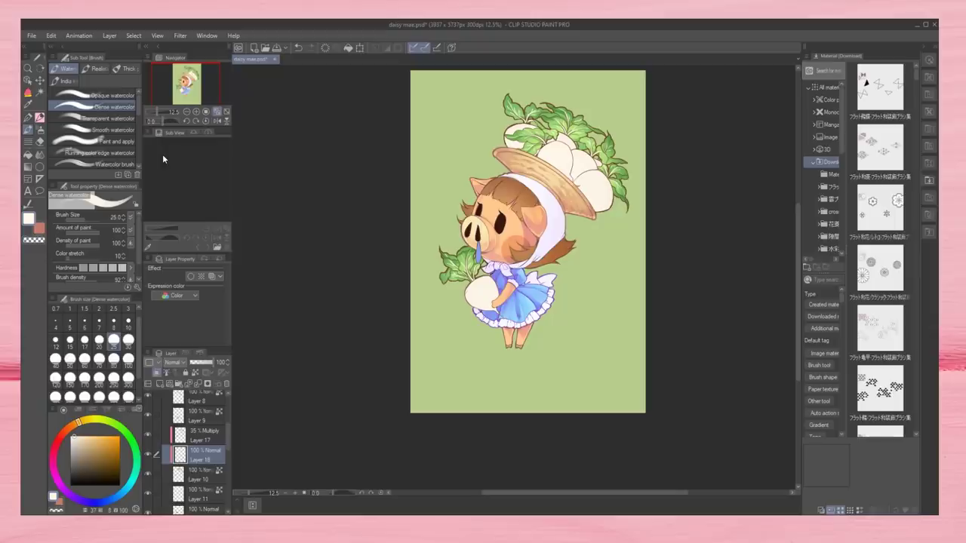
{"action": "key", "text": "b"}
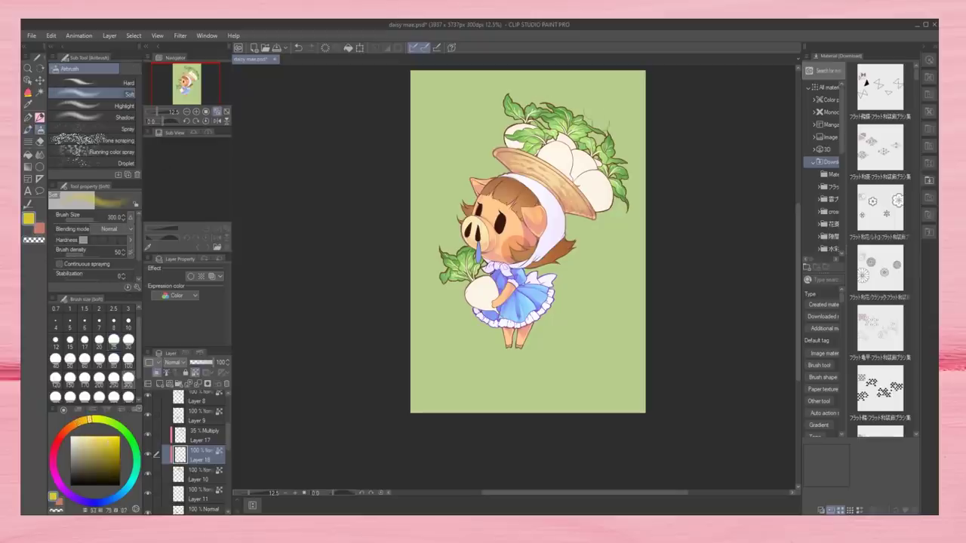
{"action": "left_click", "coordinate": [618, 170], "text": "alt"}
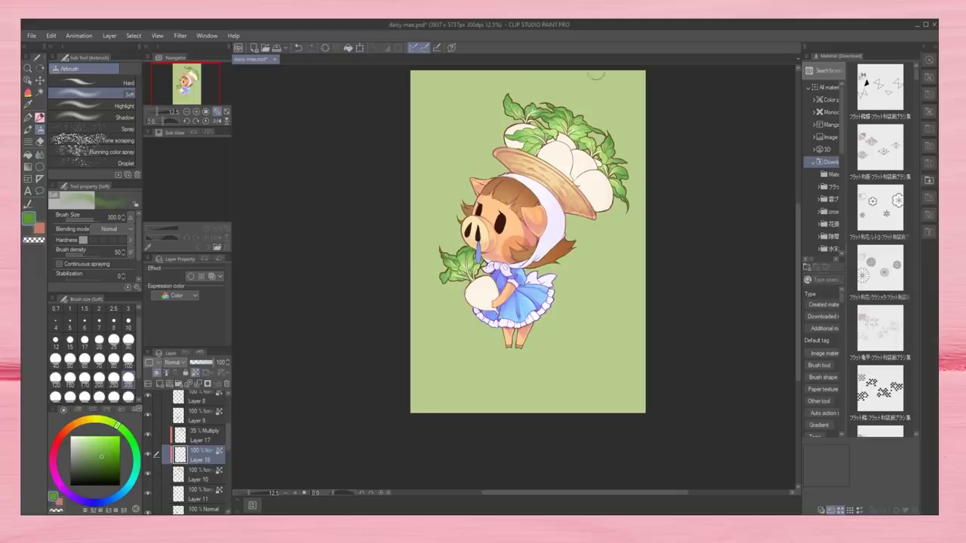
{"action": "left_click", "coordinate": [476, 245], "text": "alt"}
{"action": "key", "text": "ctrl+plus"}
{"action": "left_click_drag", "start_coordinate": [400, 222], "coordinate": [256, 388]}
{"action": "left_click", "coordinate": [128, 357]}
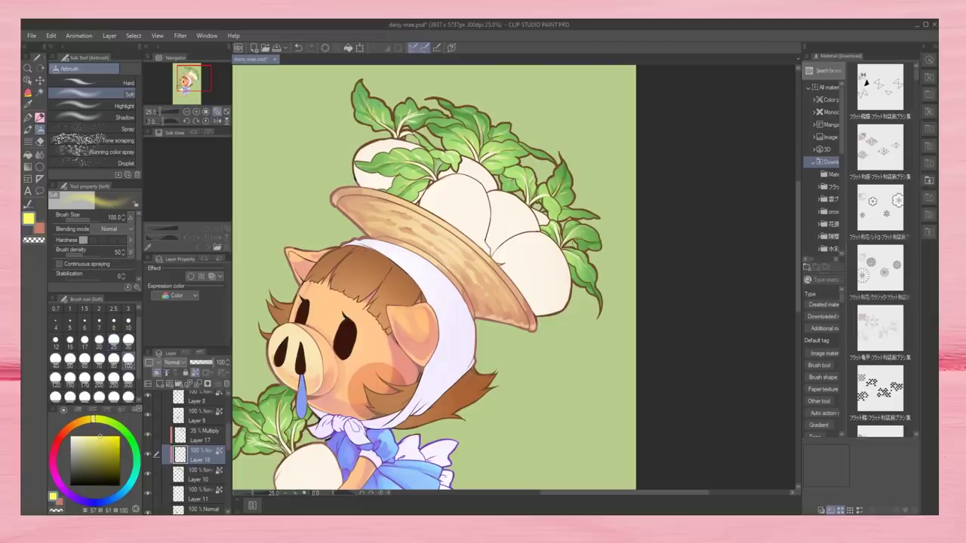
{"action": "key", "text": "ctrl+minus"}
{"action": "key", "text": "ctrl+minus"}
{"action": "key", "text": "ctrl+minus"}
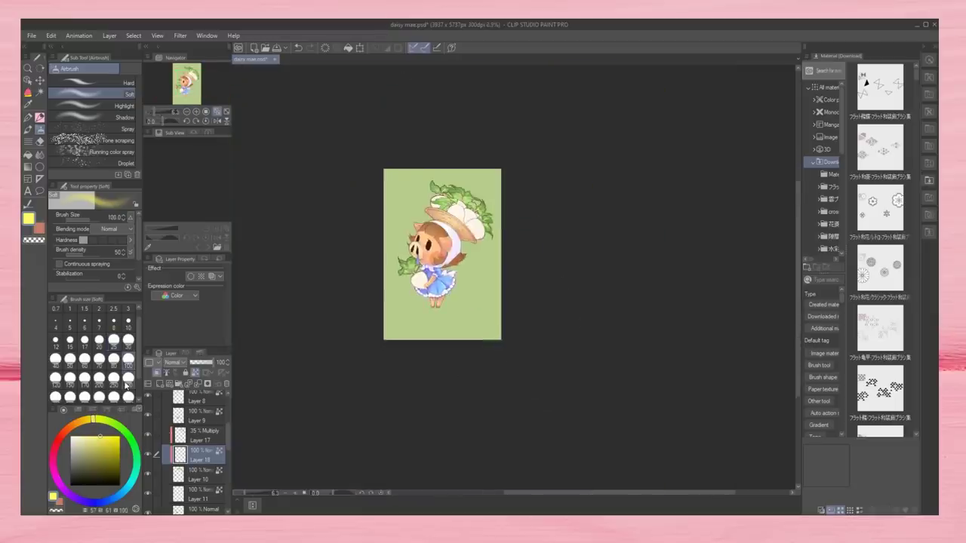
Merge the leaf vein and Multiply shading layers into the leaf layer, and select the turnip layer for painting
{"action": "left_click", "coordinate": [196, 112]}
{"action": "left_click", "coordinate": [198, 113]}
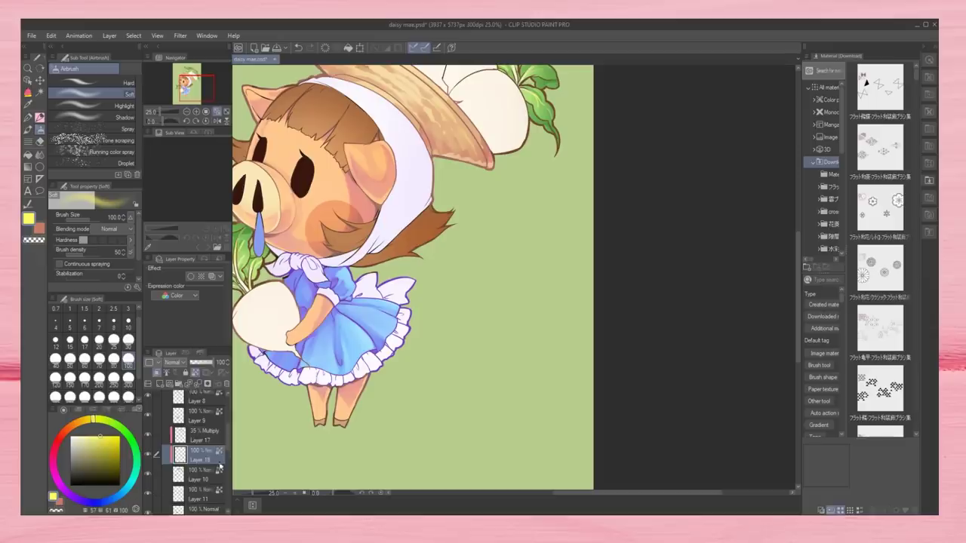
{"action": "left_click", "coordinate": [202, 436]}
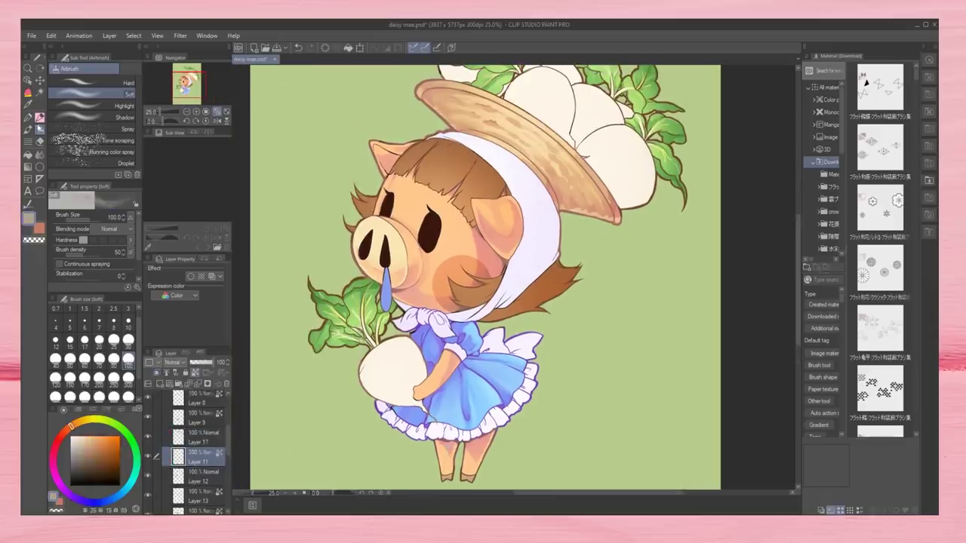
{"action": "key", "text": "b"}
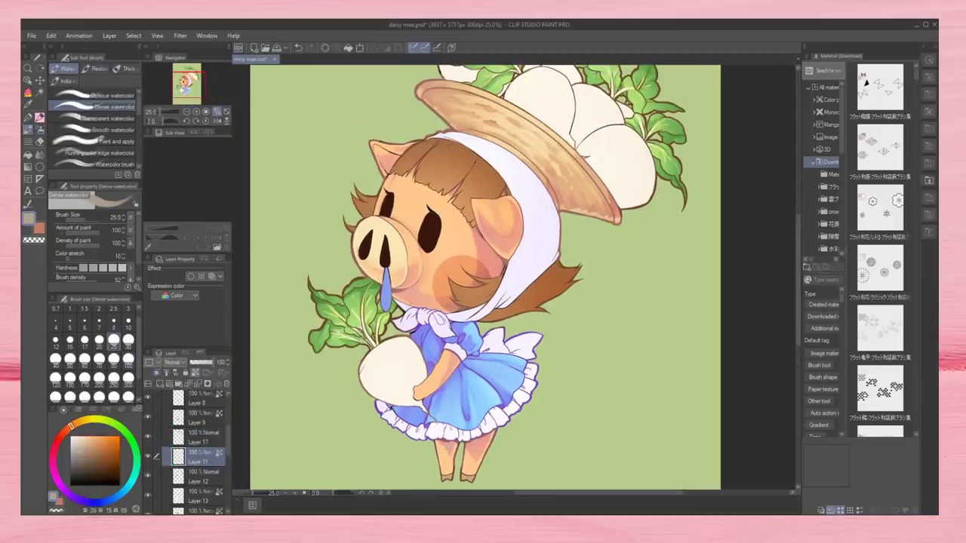
Shade the hat turnips and the held turnip in soft beige-grey with the Dense watercolor brush at size 100
{"action": "mouse_move", "coordinate": [486, 181]}
{"action": "left_mouse_down"}
{"action": "mouse_move", "coordinate": [555, 215]}
{"action": "mouse_move", "coordinate": [596, 272]}
{"action": "left_mouse_up"}
{"action": "left_click", "coordinate": [129, 360]}
{"action": "mouse_move", "coordinate": [517, 145]}
{"action": "left_mouse_down"}
{"action": "mouse_move", "coordinate": [577, 192]}
{"action": "mouse_move", "coordinate": [604, 249]}
{"action": "left_mouse_up"}
{"action": "left_click_drag", "start_coordinate": [498, 121], "coordinate": [558, 181]}
{"action": "mouse_move", "coordinate": [327, 450]}
{"action": "left_mouse_down"}
{"action": "mouse_move", "coordinate": [347, 330]}
{"action": "mouse_move", "coordinate": [392, 347]}
{"action": "left_mouse_up"}
{"action": "left_click", "coordinate": [377, 325], "text": "alt"}
{"action": "mouse_move", "coordinate": [336, 328]}
{"action": "left_mouse_down"}
{"action": "mouse_move", "coordinate": [358, 353]}
{"action": "mouse_move", "coordinate": [396, 362]}
{"action": "left_mouse_up"}
{"action": "left_click_drag", "start_coordinate": [385, 328], "coordinate": [391, 347]}
{"action": "left_click_drag", "start_coordinate": [377, 226], "coordinate": [347, 249]}
{"action": "left_click_drag", "start_coordinate": [521, 159], "coordinate": [543, 203]}
{"action": "left_click_drag", "start_coordinate": [566, 162], "coordinate": [585, 204]}
{"action": "left_click_drag", "start_coordinate": [347, 249], "coordinate": [343, 370]}
{"action": "left_click_drag", "start_coordinate": [505, 227], "coordinate": [528, 249]}
{"action": "left_click_drag", "start_coordinate": [501, 177], "coordinate": [516, 187]}
{"action": "left_click_drag", "start_coordinate": [421, 139], "coordinate": [437, 145]}
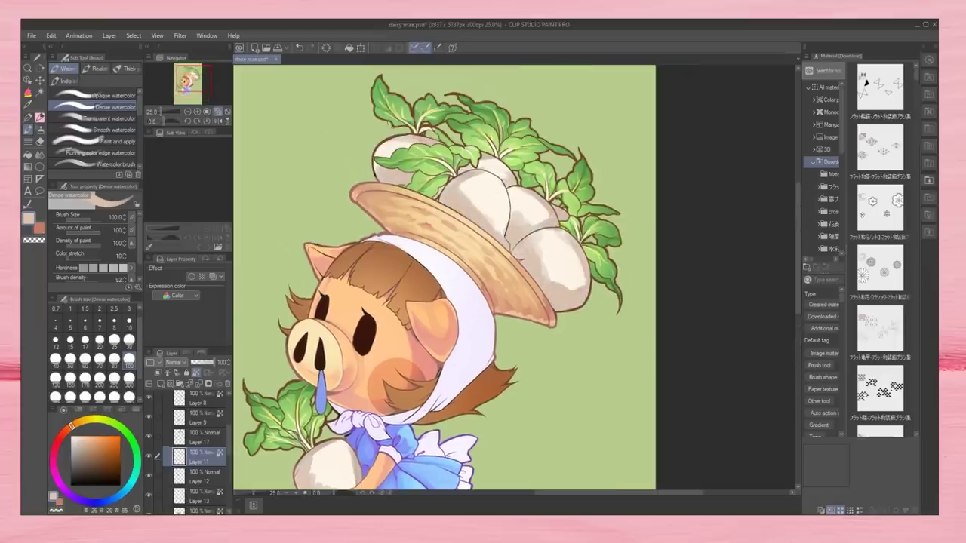
Layer warm cream and yellowish tones over all the turnips with the Dense watercolor brush at size 100, using colours sampled from the artwork
{"action": "left_click_drag", "start_coordinate": [377, 302], "coordinate": [415, 197]}
{"action": "left_click_drag", "start_coordinate": [351, 362], "coordinate": [373, 388]}
{"action": "left_click", "coordinate": [355, 343], "text": "alt"}
{"action": "left_click_drag", "start_coordinate": [332, 339], "coordinate": [381, 403]}
{"action": "left_click_drag", "start_coordinate": [453, 226], "coordinate": [426, 313]}
{"action": "left_click_drag", "start_coordinate": [460, 178], "coordinate": [505, 219]}
{"action": "left_click", "coordinate": [520, 154], "text": "alt"}
{"action": "left_click_drag", "start_coordinate": [396, 154], "coordinate": [529, 228]}
{"action": "left_click_drag", "start_coordinate": [535, 240], "coordinate": [594, 282]}
{"action": "left_click_drag", "start_coordinate": [453, 302], "coordinate": [453, 259]}
{"action": "left_click_drag", "start_coordinate": [317, 396], "coordinate": [338, 422]}
{"action": "left_click_drag", "start_coordinate": [333, 420], "coordinate": [361, 433]}
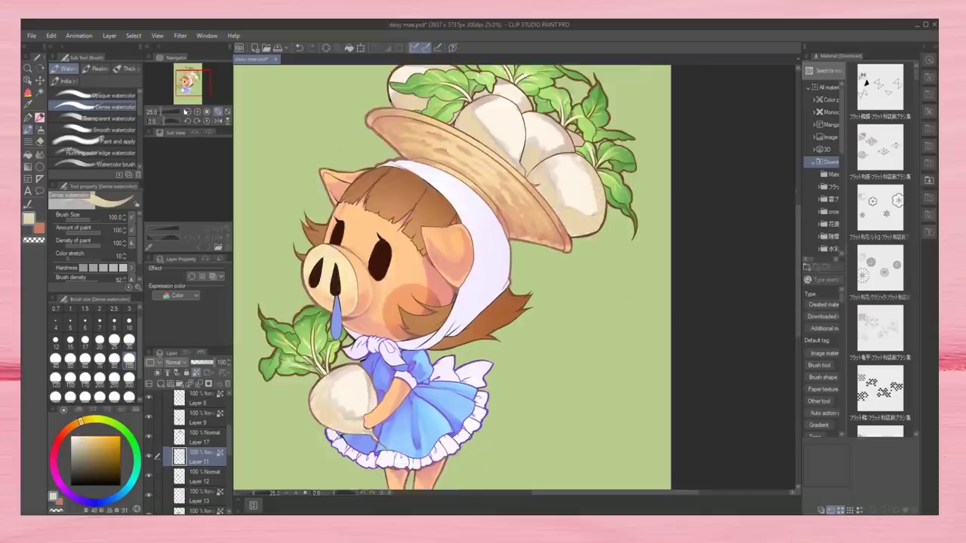
{"action": "key", "text": "ctrl+minus"}
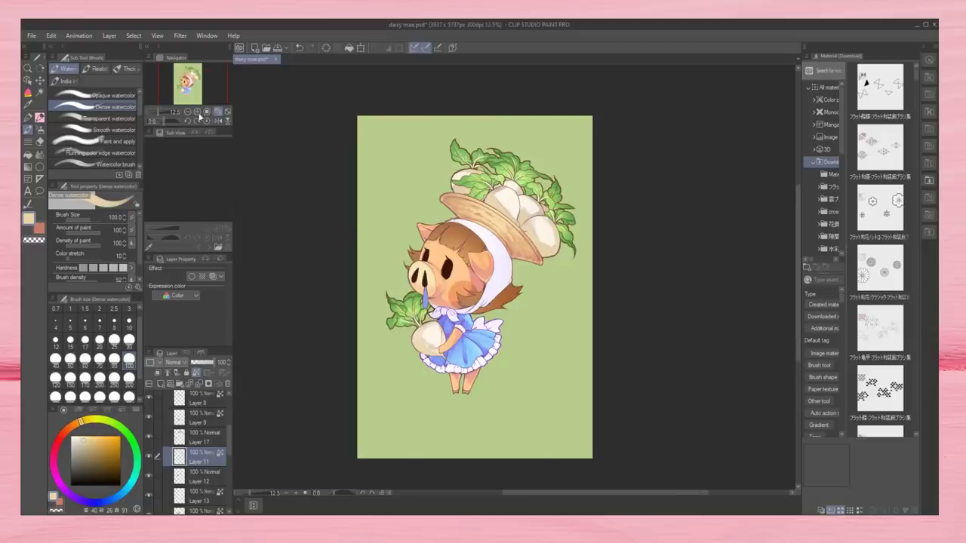
Paint finer cream and white streaks on the held turnip with the Dense watercolor brush at size 30
{"action": "scroll", "coordinate": [432, 397], "scroll_direction": "up", "scroll_amount": 3}
{"action": "left_click", "coordinate": [99, 320]}
{"action": "left_click", "coordinate": [408, 226], "text": "alt"}
{"action": "left_click", "coordinate": [129, 320]}
{"action": "left_click_drag", "start_coordinate": [374, 222], "coordinate": [376, 258]}
{"action": "left_click_drag", "start_coordinate": [394, 226], "coordinate": [437, 205]}
{"action": "left_click", "coordinate": [129, 341]}
{"action": "left_click", "coordinate": [445, 234], "text": "alt"}
{"action": "mouse_move", "coordinate": [395, 227]}
{"action": "left_mouse_down"}
{"action": "mouse_move", "coordinate": [436, 196]}
{"action": "mouse_move", "coordinate": [378, 274]}
{"action": "left_mouse_up"}
{"action": "left_click_drag", "start_coordinate": [401, 241], "coordinate": [438, 267]}
{"action": "left_click_drag", "start_coordinate": [448, 239], "coordinate": [448, 213]}
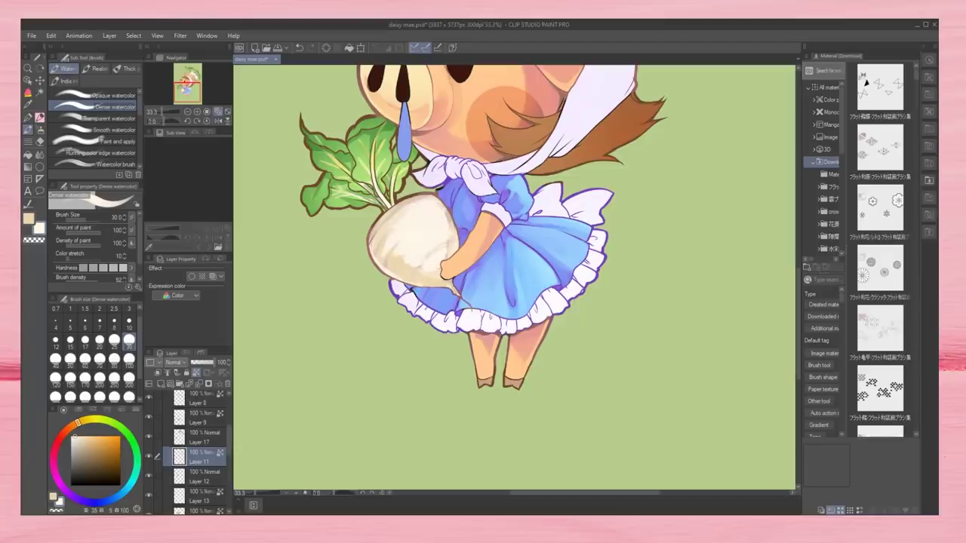
{"action": "scroll", "coordinate": [191, 99], "scroll_direction": "down", "scroll_amount": 1}
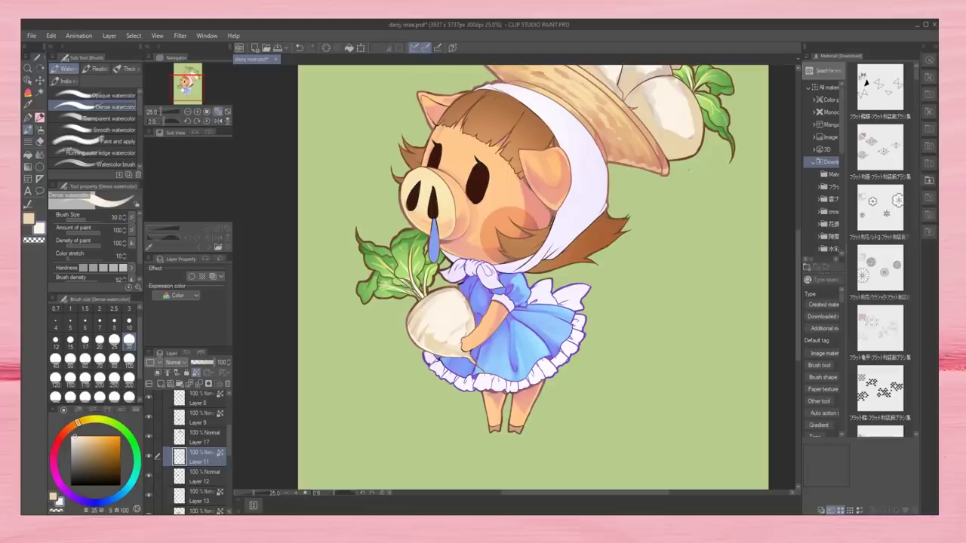
Paint curved cream and beige streaks on the hat turnips at brush size 30, sampling colours from the turnips
{"action": "left_click_drag", "start_coordinate": [639, 182], "coordinate": [603, 294]}
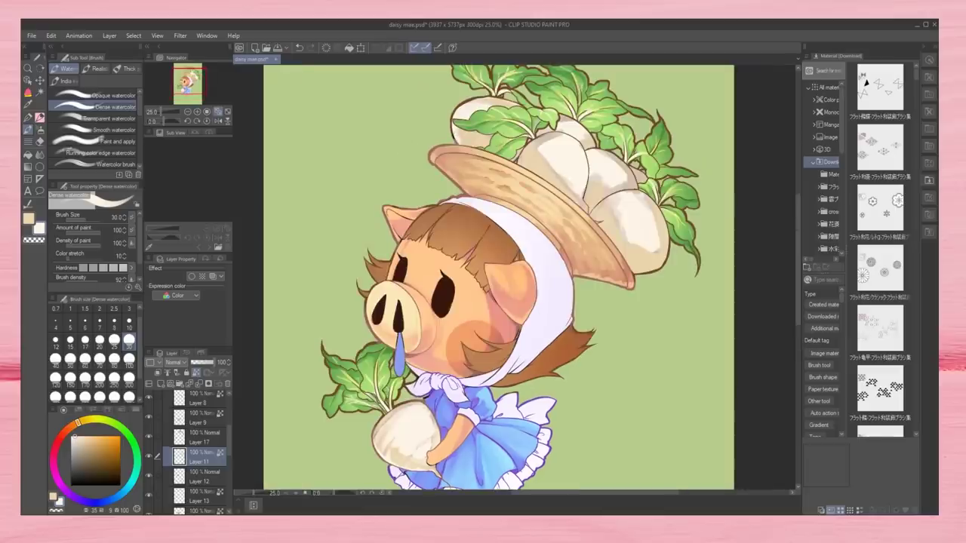
{"action": "mouse_move", "coordinate": [559, 133]}
{"action": "left_mouse_down"}
{"action": "mouse_move", "coordinate": [531, 142]}
{"action": "mouse_move", "coordinate": [550, 175]}
{"action": "mouse_move", "coordinate": [608, 208]}
{"action": "mouse_move", "coordinate": [664, 264]}
{"action": "left_mouse_up"}
{"action": "left_click", "coordinate": [545, 155], "text": "alt"}
{"action": "left_click", "coordinate": [584, 205], "text": "alt"}
{"action": "mouse_move", "coordinate": [603, 206]}
{"action": "left_mouse_down"}
{"action": "mouse_move", "coordinate": [661, 243]}
{"action": "mouse_move", "coordinate": [620, 217]}
{"action": "left_mouse_up"}
{"action": "mouse_move", "coordinate": [603, 154]}
{"action": "left_mouse_down"}
{"action": "mouse_move", "coordinate": [631, 184]}
{"action": "mouse_move", "coordinate": [597, 190]}
{"action": "mouse_move", "coordinate": [596, 146]}
{"action": "left_mouse_up"}
{"action": "left_click", "coordinate": [620, 174], "text": "alt"}
{"action": "left_click", "coordinate": [592, 140], "text": "alt"}
{"action": "left_click", "coordinate": [655, 241], "text": "alt"}
{"action": "left_click", "coordinate": [586, 192], "text": "alt"}
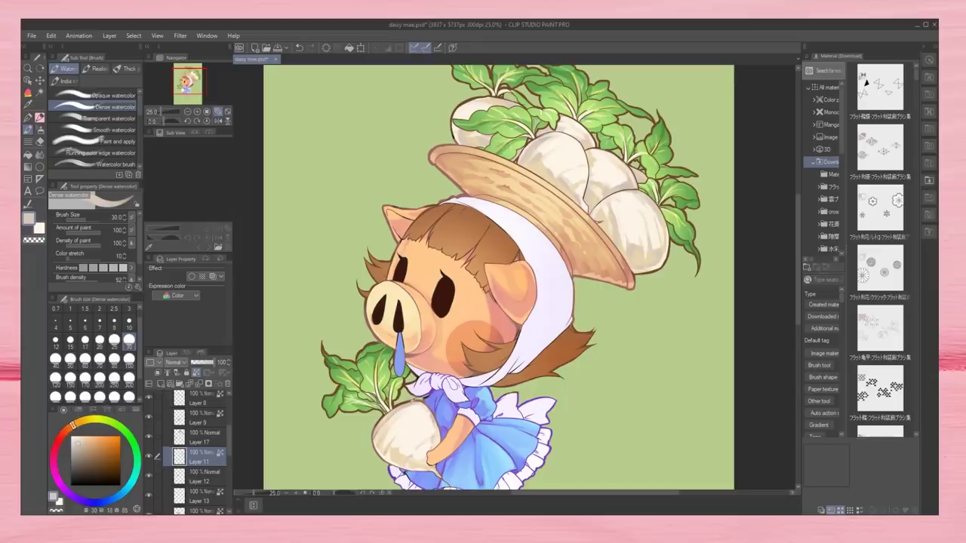
Blend the streaks on the hat turnips with pale cream strokes, using the Transparent watercolor brush at size 30
{"action": "left_click", "coordinate": [188, 112]}
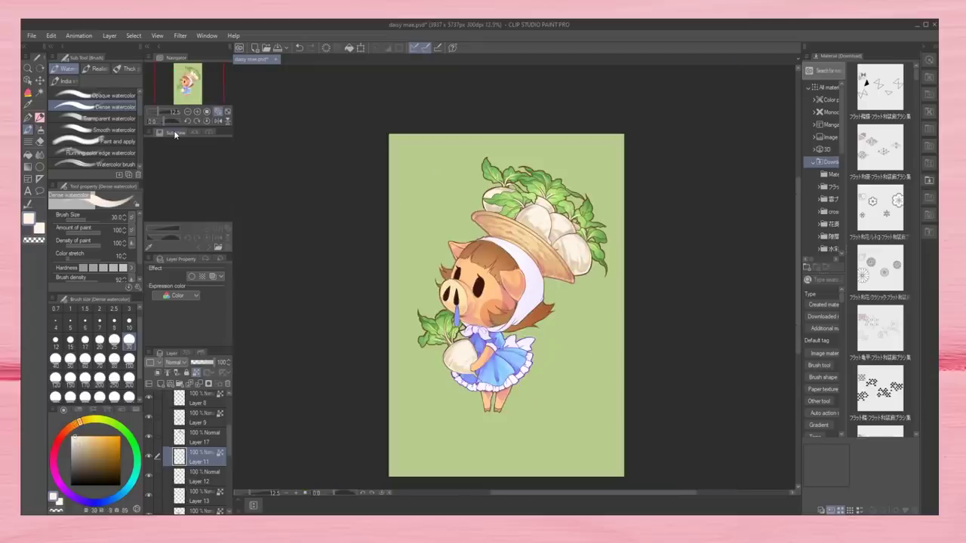
{"action": "scroll", "coordinate": [468, 287], "scroll_direction": "up", "scroll_amount": 4}
{"action": "left_click", "coordinate": [109, 119]}
{"action": "left_click_drag", "start_coordinate": [528, 189], "coordinate": [415, 340]}
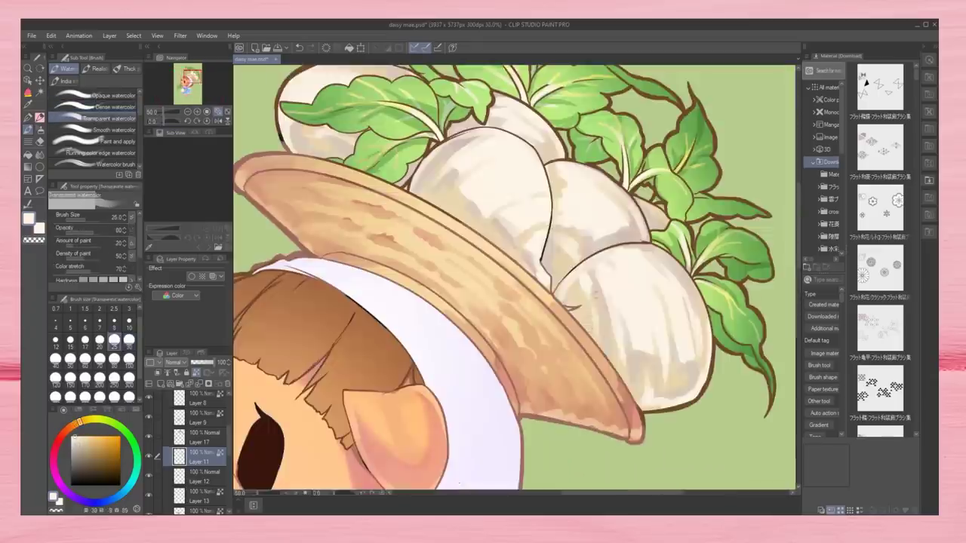
{"action": "left_click", "coordinate": [129, 340]}
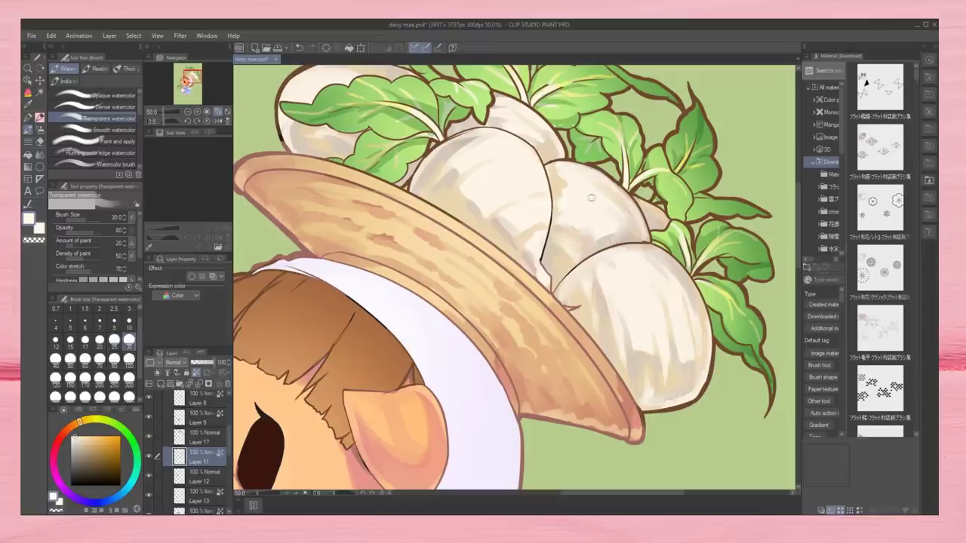
{"action": "left_click_drag", "start_coordinate": [534, 269], "coordinate": [522, 247]}
{"action": "left_click_drag", "start_coordinate": [456, 146], "coordinate": [533, 139]}
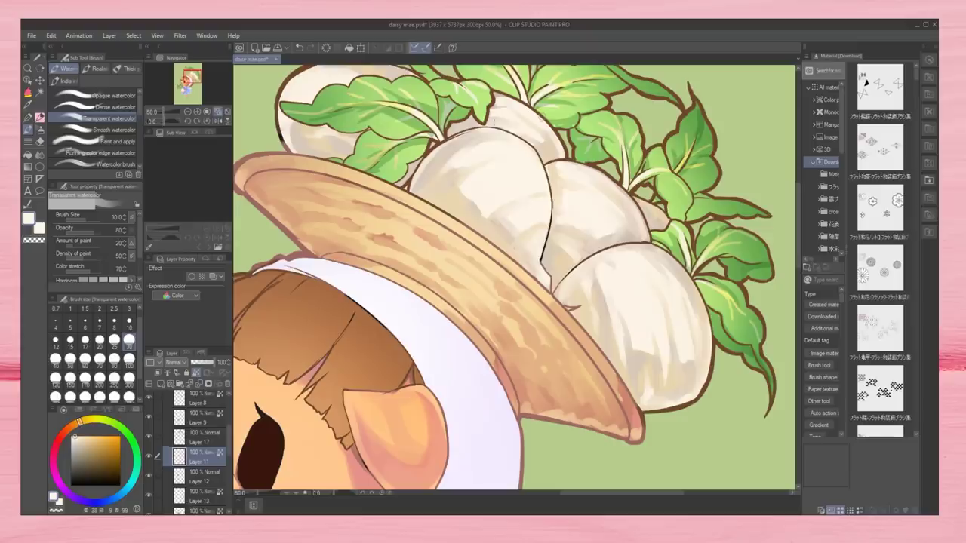
Deepen the shadows where the hat turnips meet the brim in grey-brown with the Dense watercolor brush at size 25
{"action": "key", "text": "ctrl+minus"}
{"action": "key", "text": "ctrl+minus"}
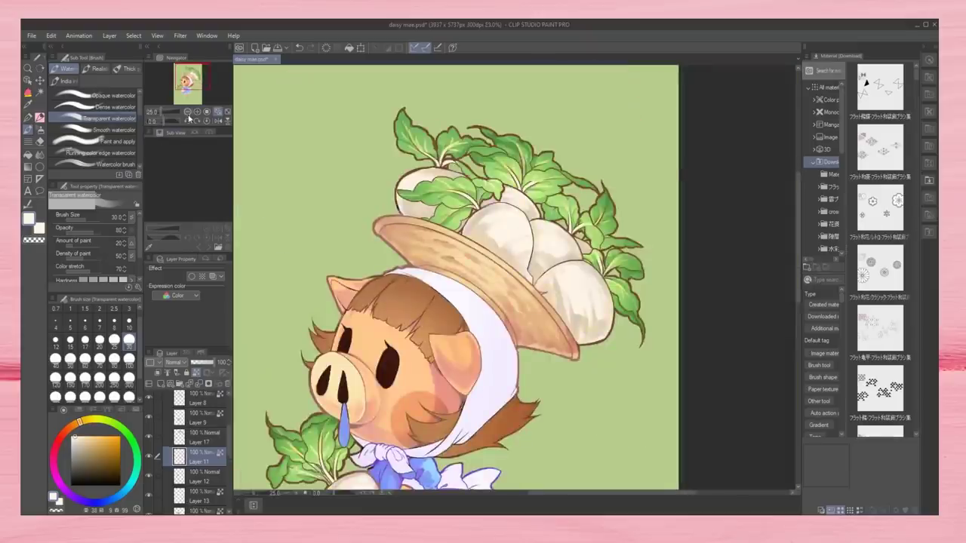
{"action": "key", "text": "ctrl+minus"}
{"action": "key", "text": "ctrl+minus"}
{"action": "key", "text": "ctrl+plus"}
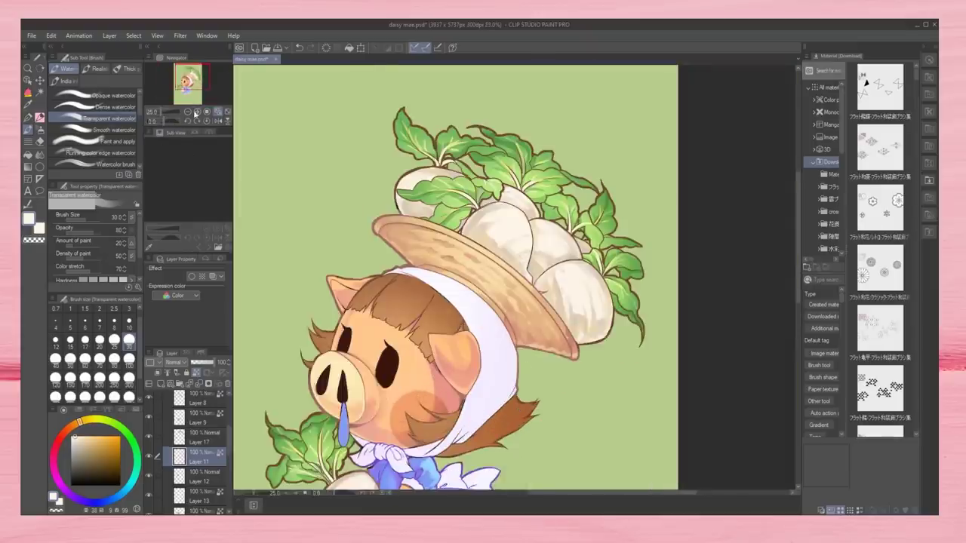
{"action": "key", "text": "ctrl+plus"}
{"action": "left_click", "coordinate": [113, 106]}
{"action": "key", "text": "ctrl+plus"}
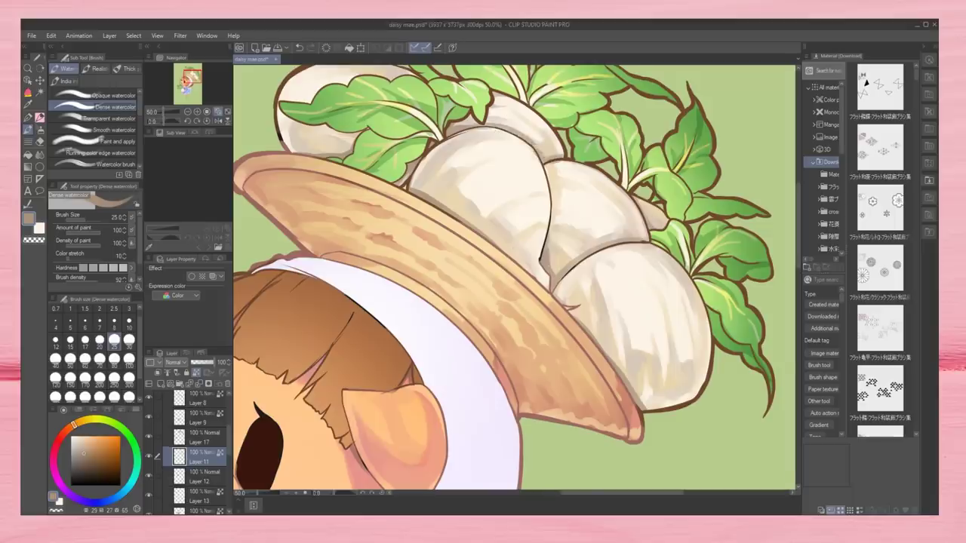
{"action": "left_click_drag", "start_coordinate": [528, 264], "coordinate": [607, 347]}
Lock the eye layer's transparent pixels and airbrush a reddish-brown gradient into the eyes with the Soft airbrush at size 300
{"action": "scroll", "coordinate": [513, 279], "scroll_direction": "down", "scroll_amount": 3}
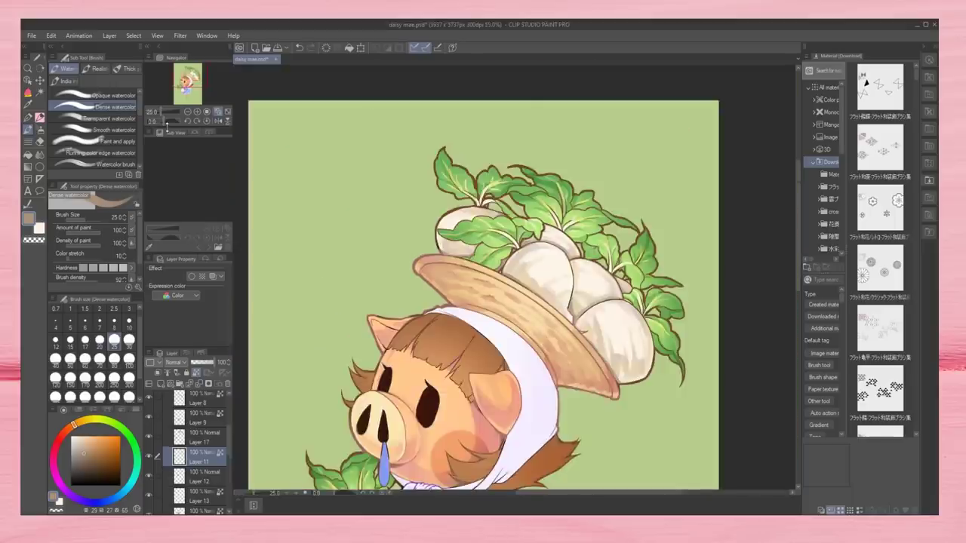
{"action": "scroll", "coordinate": [513, 279], "scroll_direction": "up", "scroll_amount": 1}
{"action": "left_click_drag", "start_coordinate": [594, 316], "coordinate": [580, 236]}
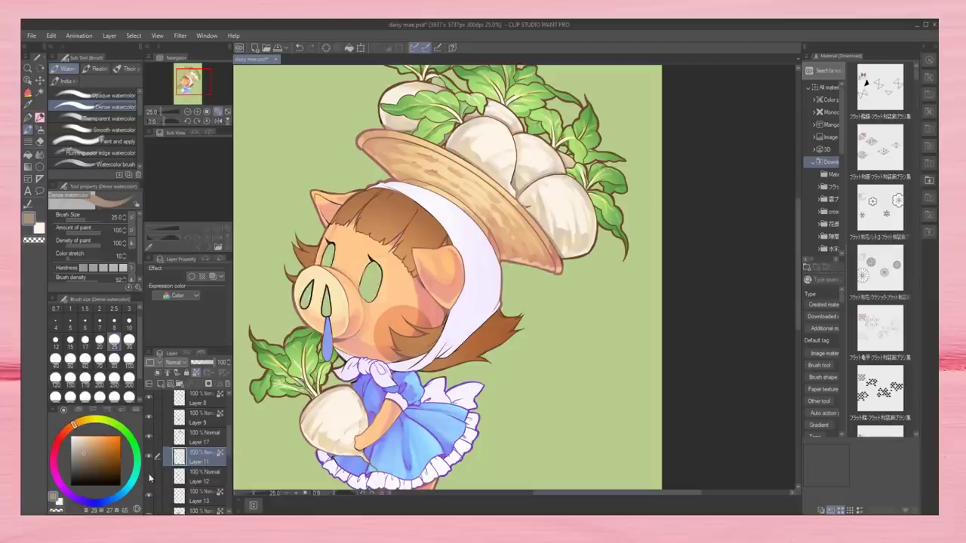
{"action": "left_click", "coordinate": [202, 481]}
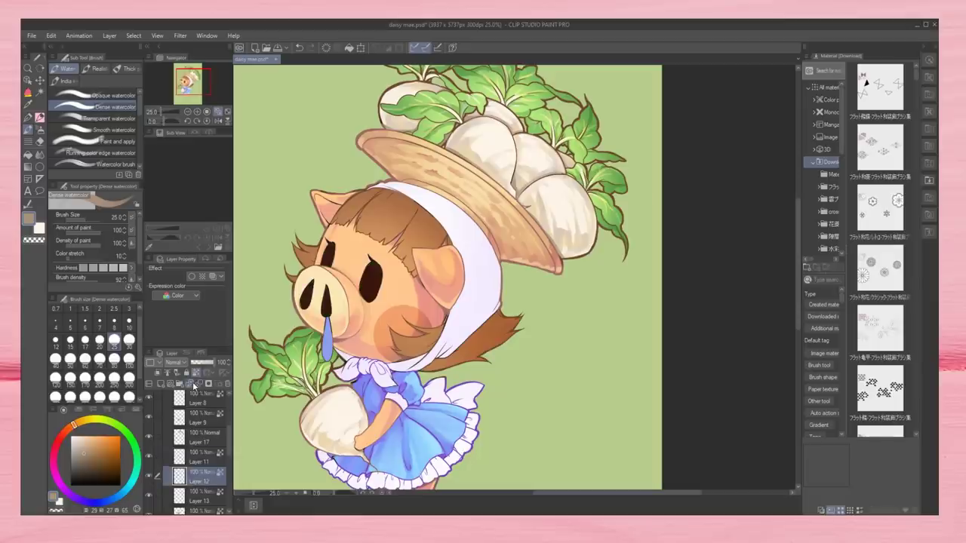
{"action": "key", "text": "b"}
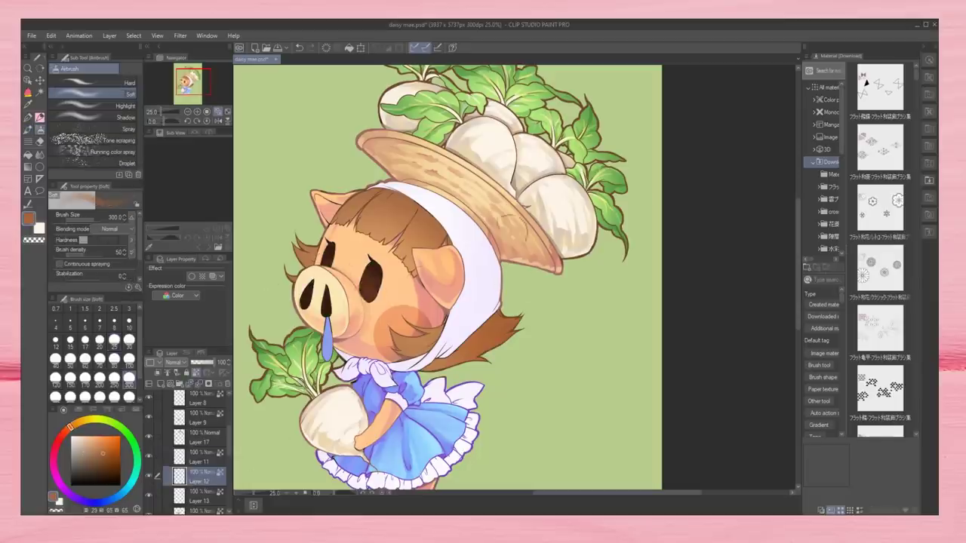
{"action": "scroll", "coordinate": [513, 280], "scroll_direction": "up", "scroll_amount": 1}
{"action": "key", "text": "h"}
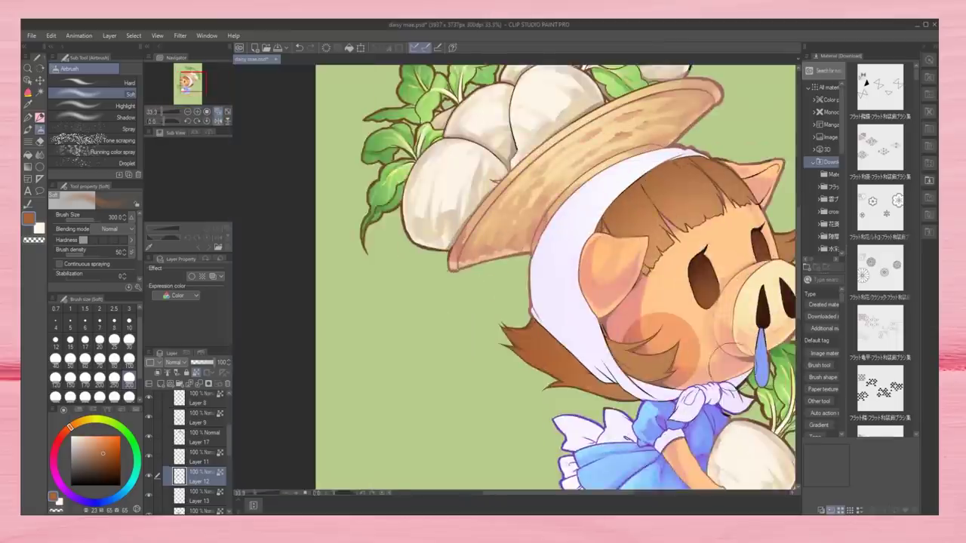
{"action": "left_click_drag", "start_coordinate": [528, 437], "coordinate": [324, 438]}
Paint cream highlights on the upper part of both eyes with the Turnip pen at size 25
{"action": "key", "text": "p"}
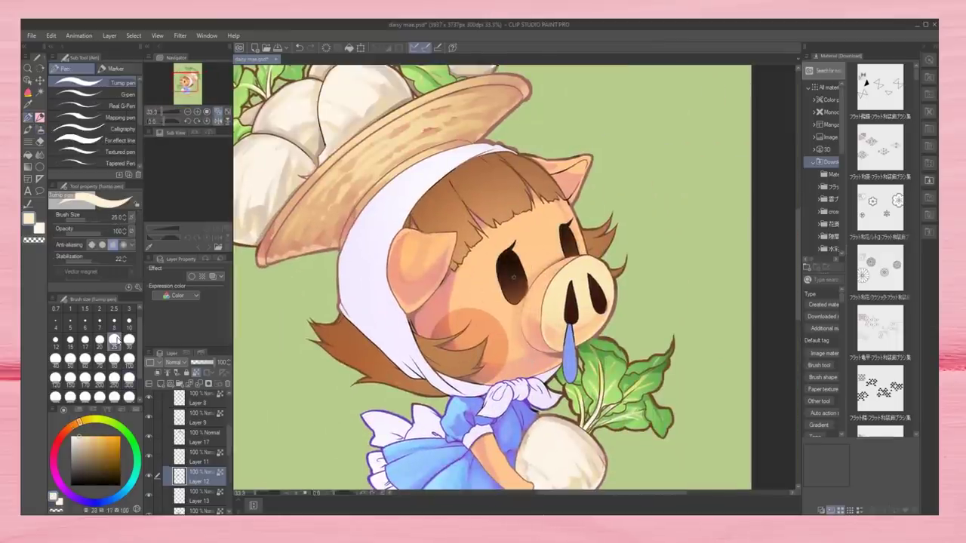
{"action": "left_click", "coordinate": [113, 340]}
{"action": "left_click", "coordinate": [513, 259]}
{"action": "left_click", "coordinate": [570, 231]}
{"action": "key", "text": "h"}
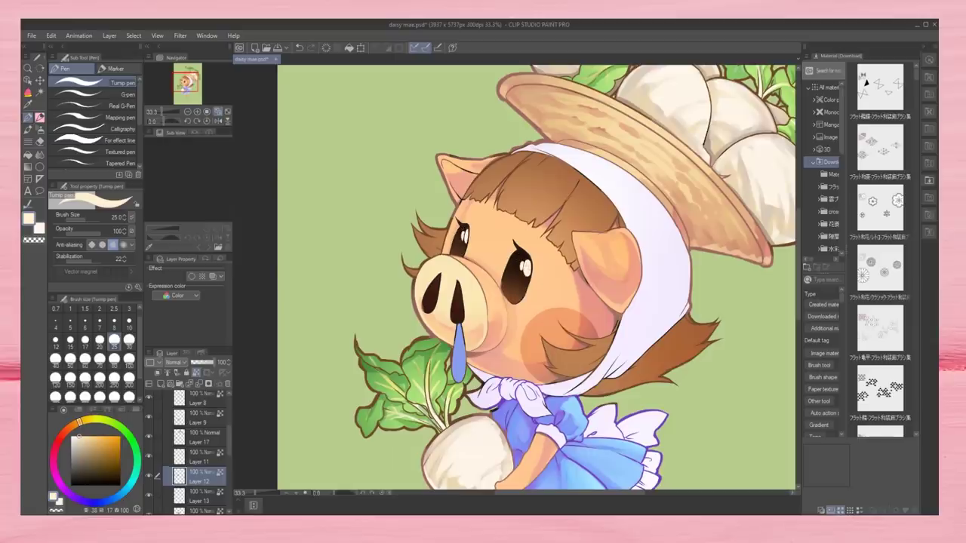
{"action": "key", "text": "h"}
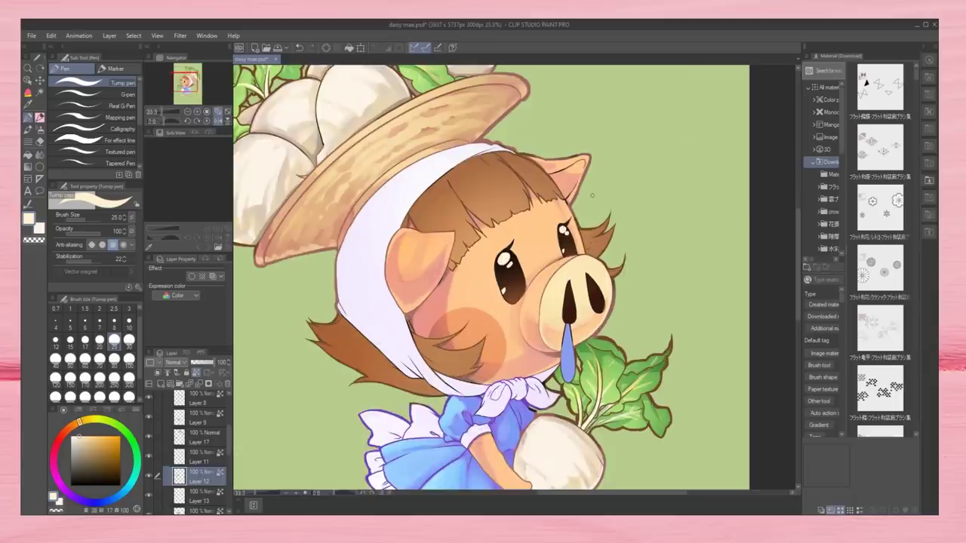
Add a clipped Overlay layer above the eye layer and paint orange irises in the lower part of the eyes
{"action": "left_click", "coordinate": [528, 317], "text": "alt"}
{"action": "left_click", "coordinate": [513, 290], "text": "ctrl+shift"}
{"action": "left_click_drag", "start_coordinate": [504, 287], "coordinate": [519, 291]}
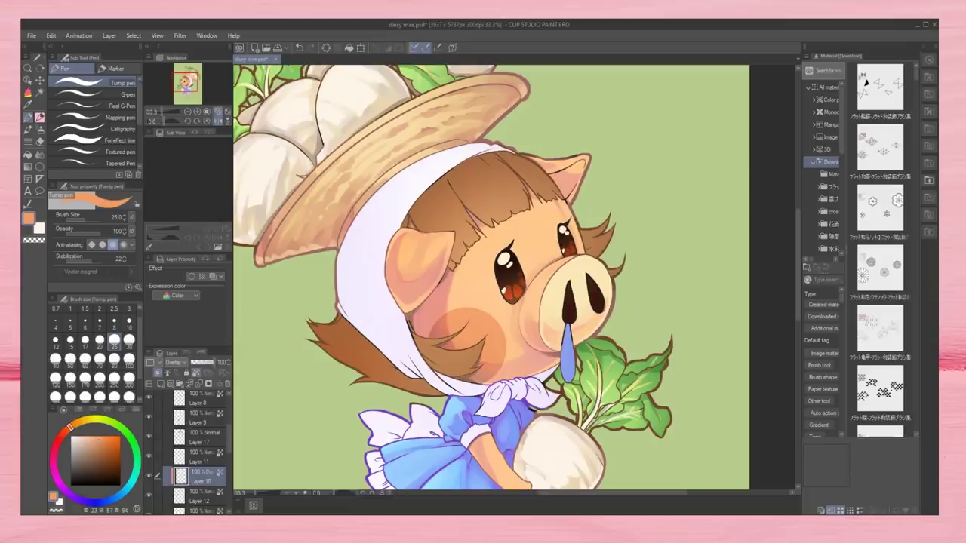
Tint the irises golden yellow on the Overlay layer with the Soft airbrush at size 100
{"action": "key", "text": "b"}
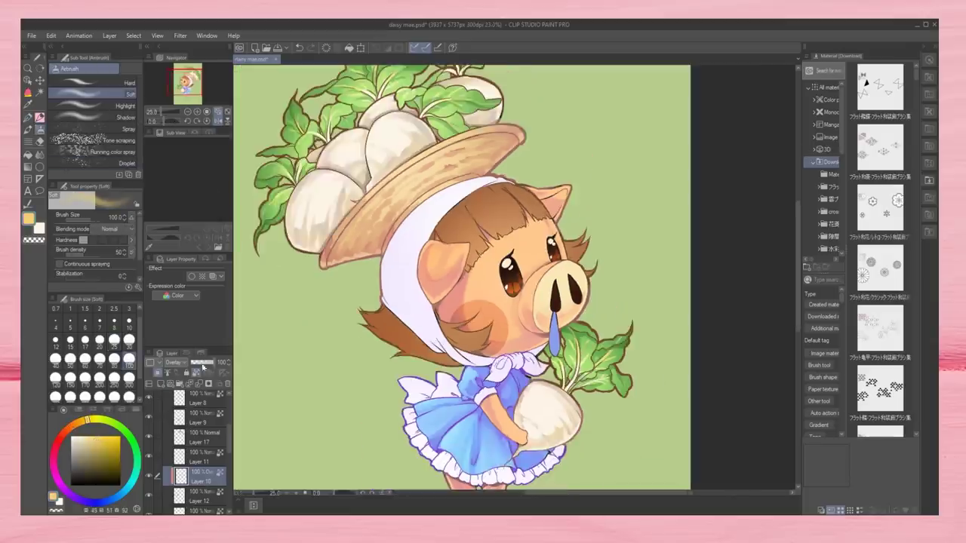
{"action": "left_click", "coordinate": [207, 111]}
{"action": "left_click", "coordinate": [218, 121]}
{"action": "left_click", "coordinate": [197, 111]}
{"action": "scroll", "coordinate": [517, 266], "scroll_direction": "up", "scroll_amount": 1}
Airbrush sampled dark brown over the upper part of both eyes on the eye layer, covering the cream highlights
{"action": "left_click", "coordinate": [517, 276], "text": "ctrl+shift"}
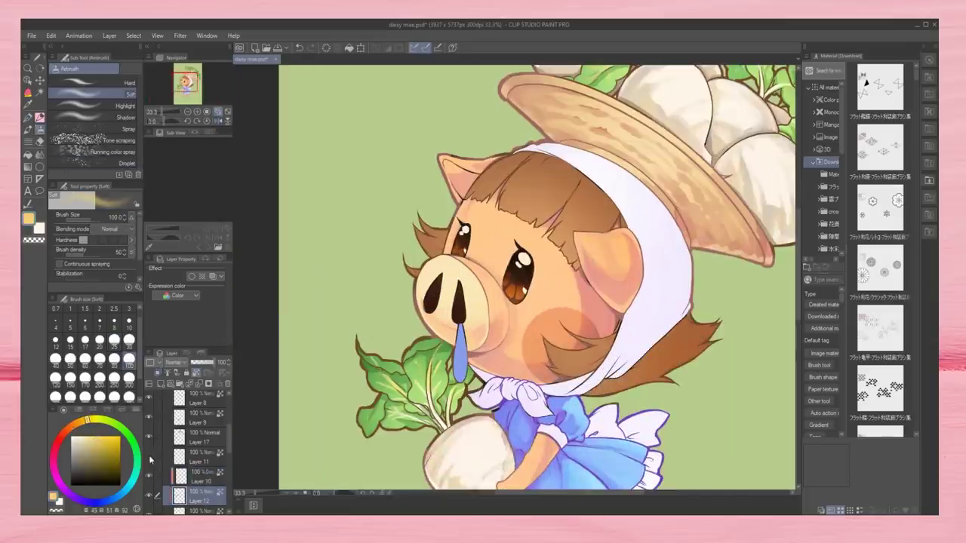
{"action": "left_click", "coordinate": [461, 239], "text": "alt"}
{"action": "left_click", "coordinate": [463, 232], "text": "alt"}
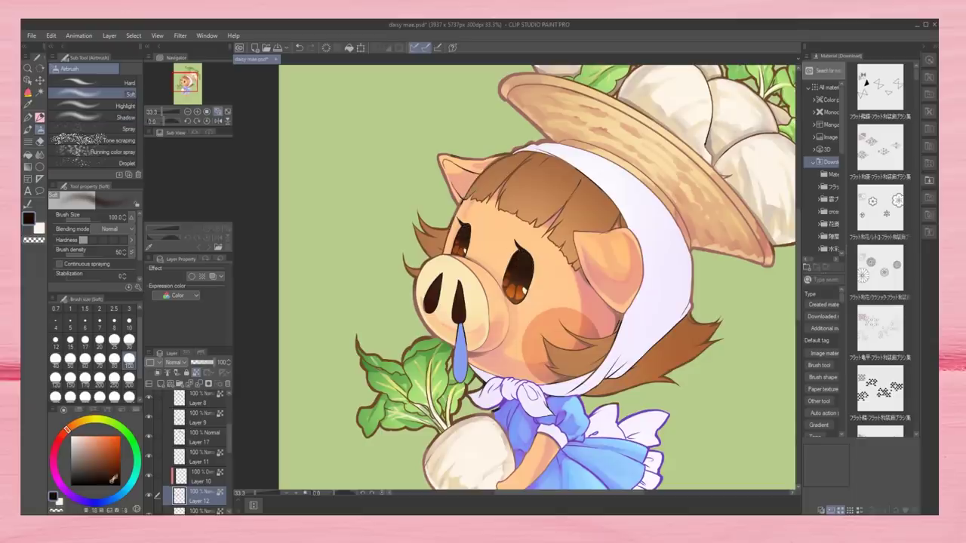
{"action": "left_click", "coordinate": [224, 121]}
{"action": "left_click", "coordinate": [217, 121]}
Create a layer above Layer 4 for eye highlights and set up the Turnip pen at size 25 with pale cream
{"action": "scroll", "coordinate": [424, 178], "scroll_direction": "up", "scroll_amount": 4}
{"action": "left_click", "coordinate": [423, 178], "text": "ctrl"}
{"action": "key", "text": "x"}
{"action": "left_click", "coordinate": [99, 339]}
{"action": "key", "text": "p"}
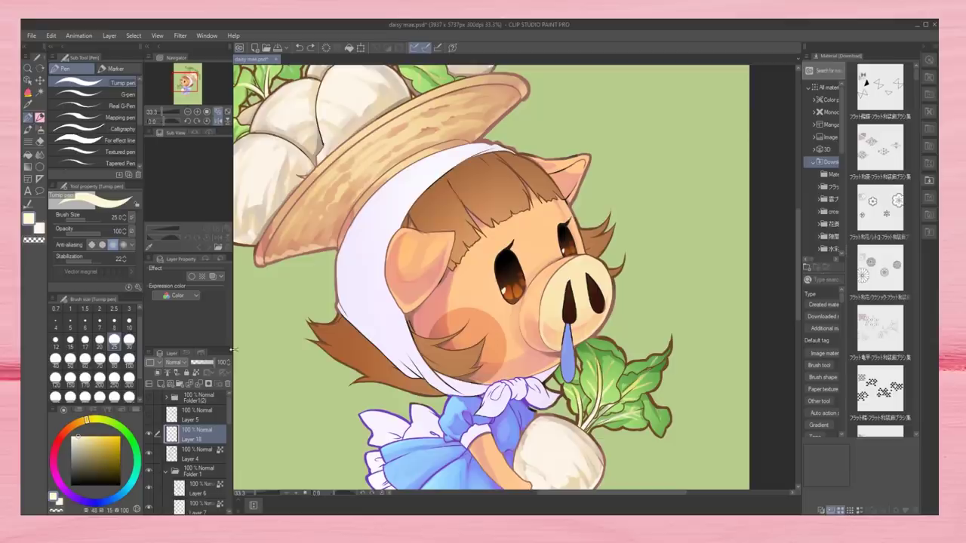
Duplicate the iris Overlay layer, set the copy to Add (Glow) at 47% opacity, and darken it with the Soft airbrush at size 100
{"action": "key", "text": "h"}
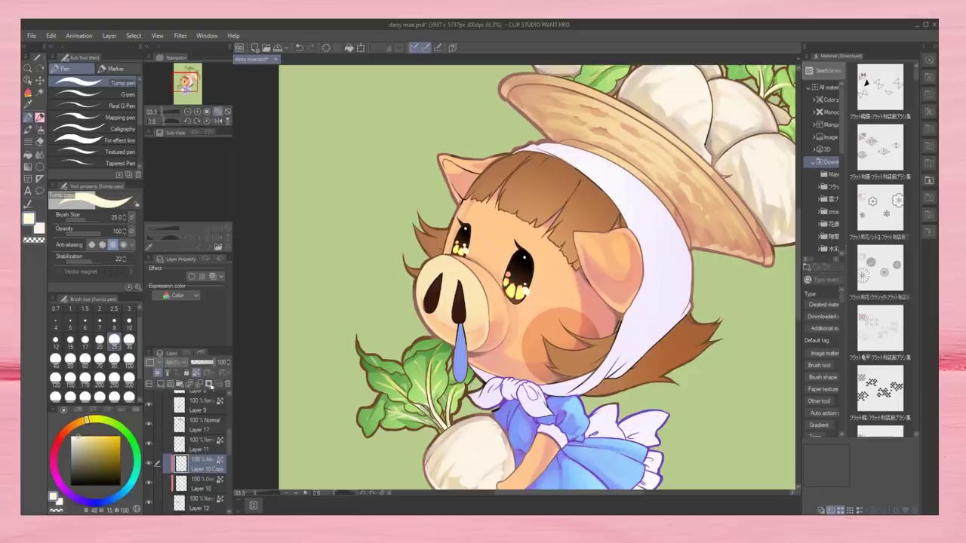
{"action": "key", "text": "b"}
{"action": "left_click", "coordinate": [129, 359]}
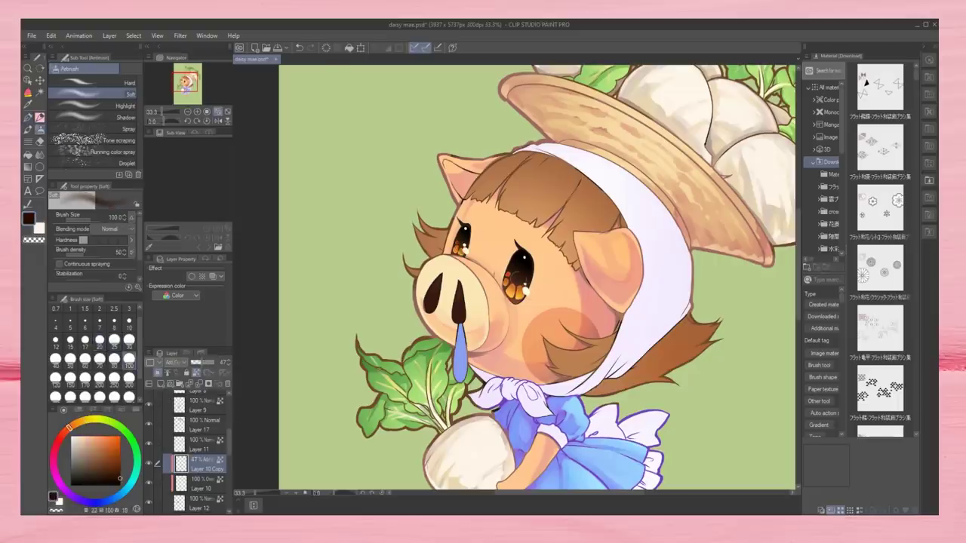
Sample orange from the irises and refine their colour on the glow copy and the Overlay layer with the Soft airbrush
{"action": "key", "text": "ctrl+minus"}
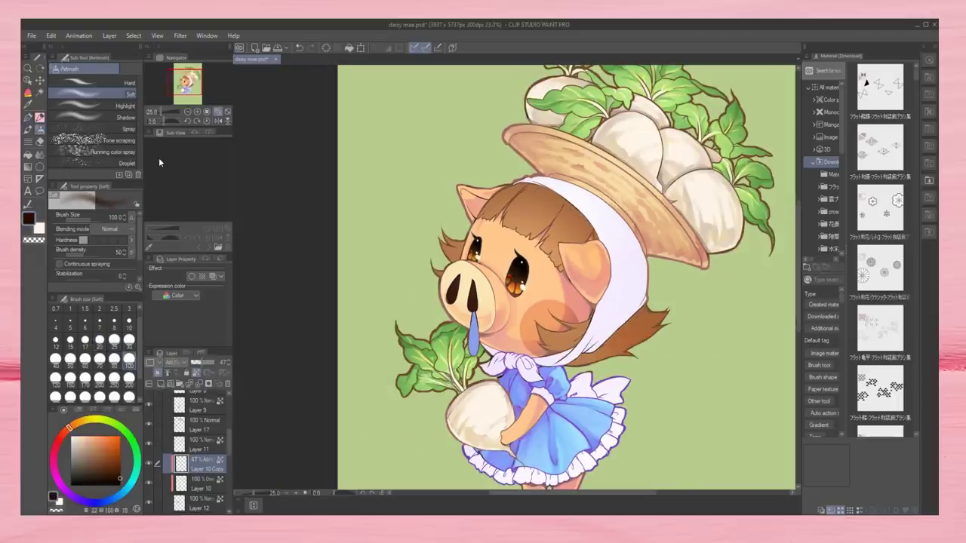
{"action": "left_click", "coordinate": [516, 285], "text": "alt"}
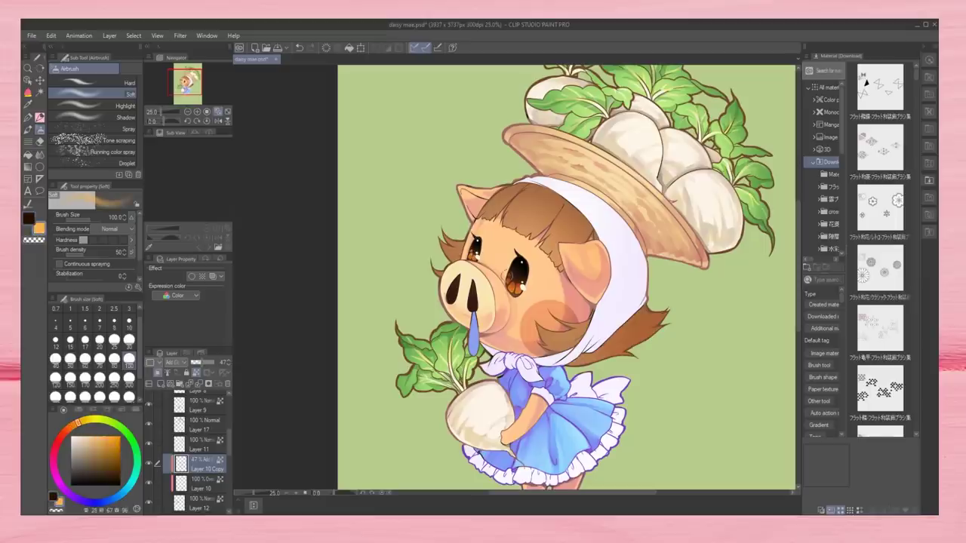
{"action": "left_click", "coordinate": [516, 285], "text": "alt"}
{"action": "key", "text": "alt+["}
{"action": "left_click", "coordinate": [521, 287], "text": "alt"}
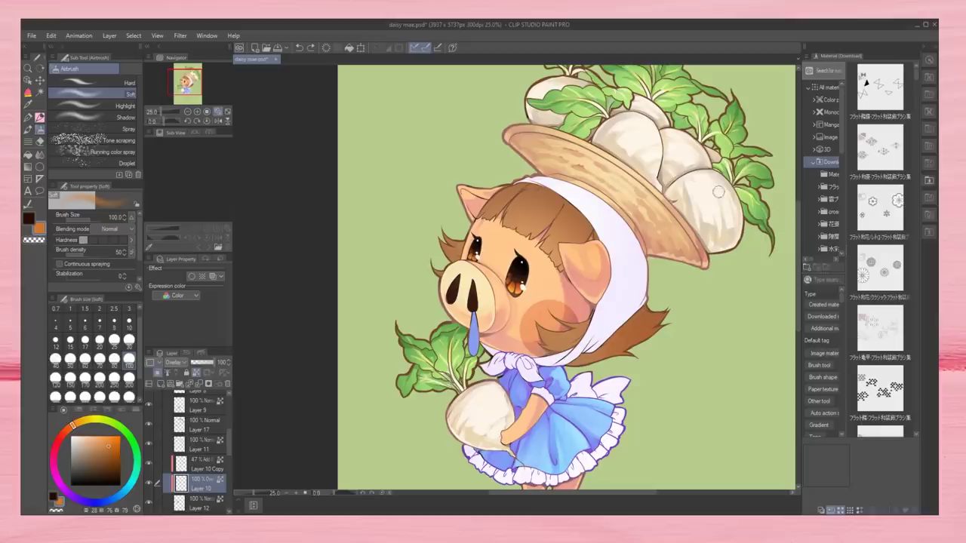
Merge the iris glow copy, the Overlay layer and Layer 12 into one Normal layer at 100% opacity
{"action": "left_click", "coordinate": [153, 504]}
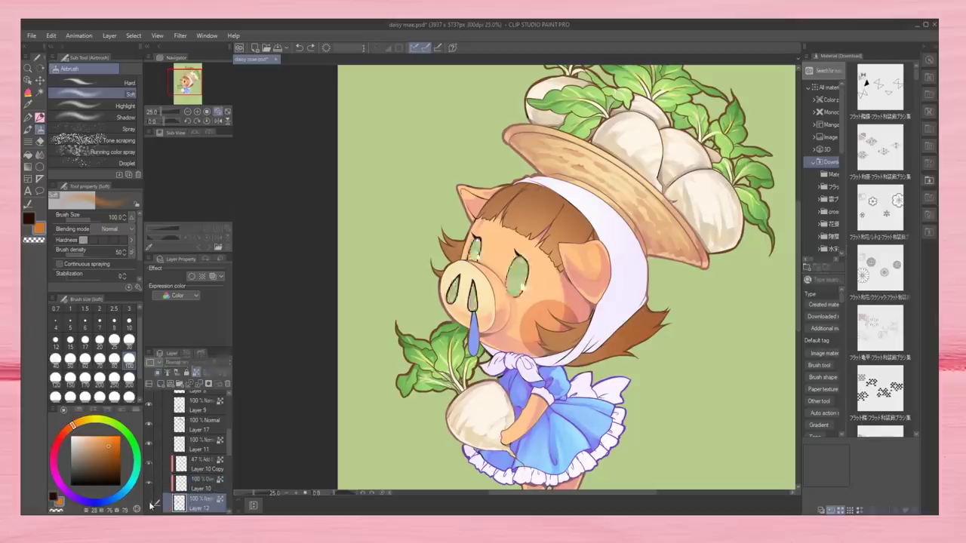
{"action": "key", "text": "p"}
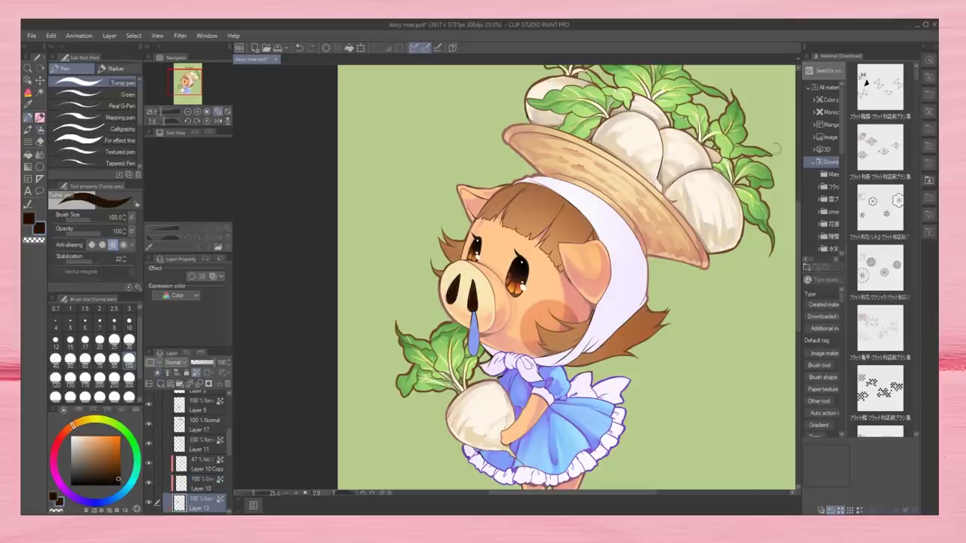
{"action": "left_click", "coordinate": [199, 461]}
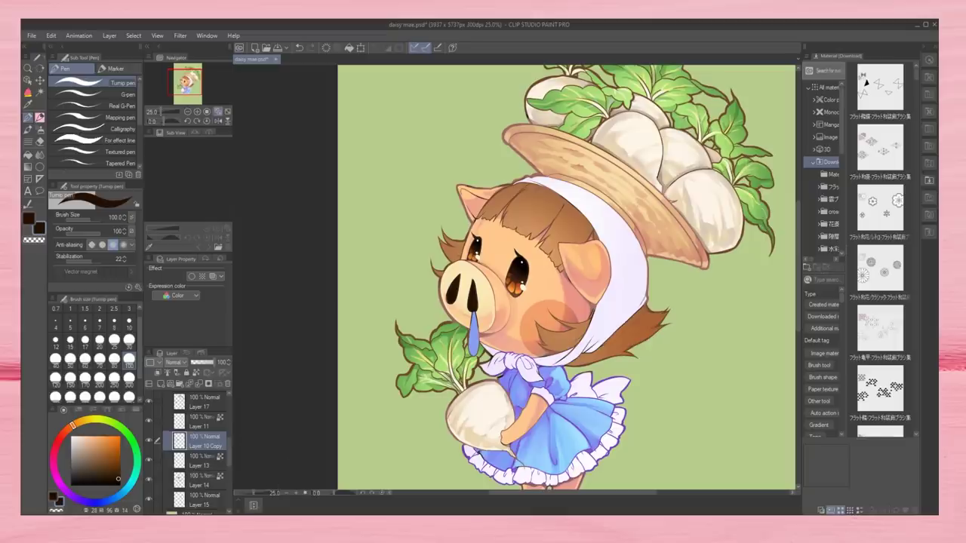
Shade the headscarf, waist bow and skirt frill on Layer 13 with lavender Dense watercolor at sizes 250 and 80
{"action": "key", "text": "alt+bracketleft"}
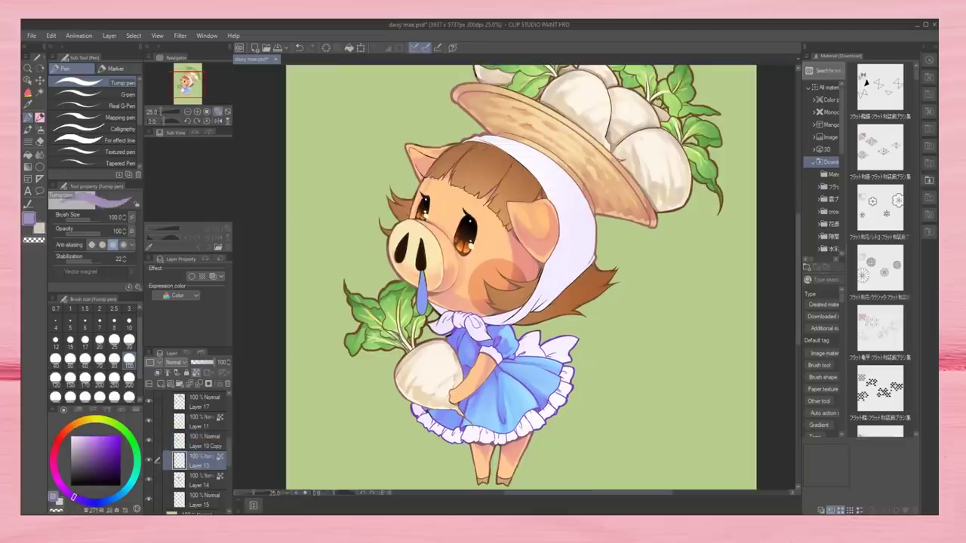
{"action": "key", "text": "b"}
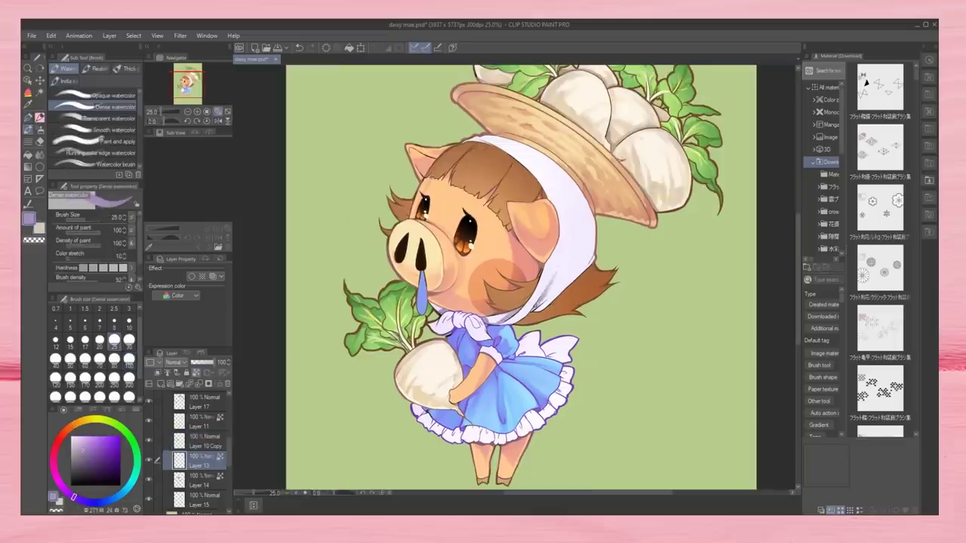
{"action": "left_click", "coordinate": [114, 376]}
{"action": "left_click_drag", "start_coordinate": [562, 189], "coordinate": [585, 294]}
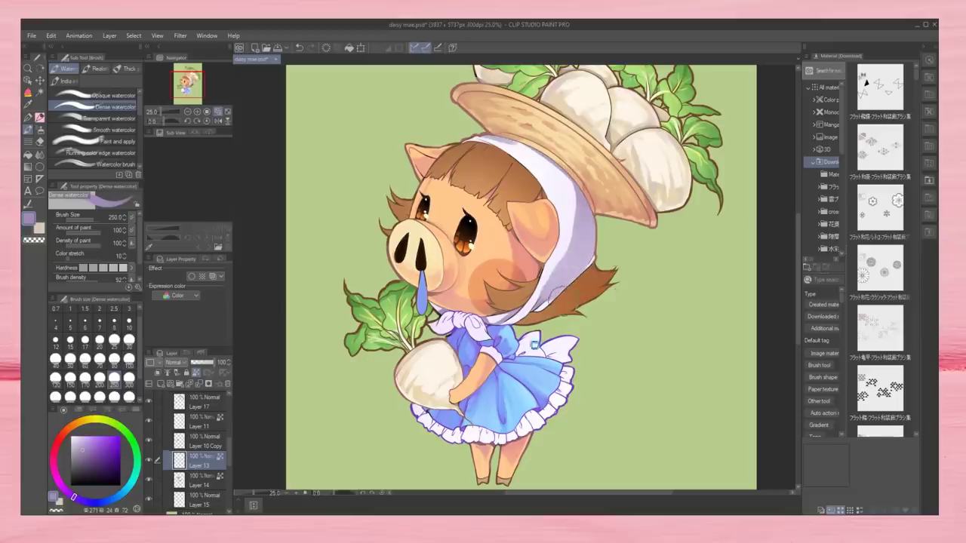
{"action": "left_click", "coordinate": [114, 360]}
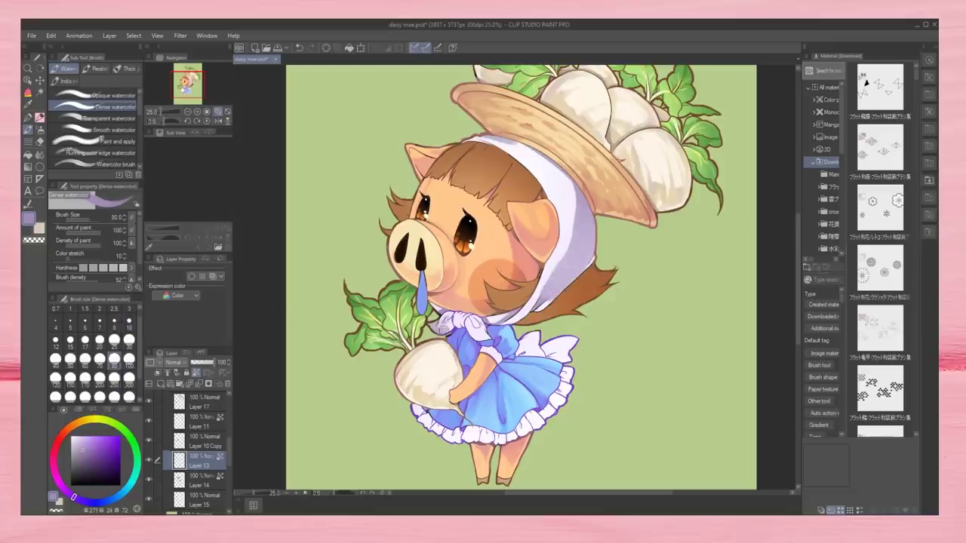
{"action": "mouse_move", "coordinate": [495, 354]}
{"action": "left_mouse_down"}
{"action": "mouse_move", "coordinate": [422, 412]}
{"action": "mouse_move", "coordinate": [559, 353]}
{"action": "mouse_move", "coordinate": [561, 381]}
{"action": "mouse_move", "coordinate": [456, 436]}
{"action": "left_mouse_up"}
Soften the headscarf and waist bow shading with sampled cream, near-white and pale lavender, using Dense watercolor at sizes 70 and 100
{"action": "left_click", "coordinate": [543, 155], "text": "alt"}
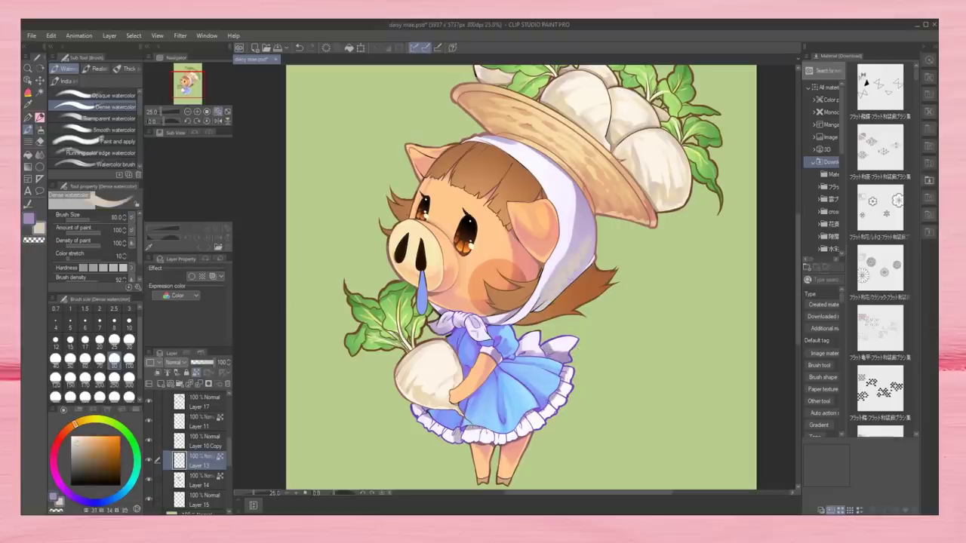
{"action": "left_click", "coordinate": [99, 359]}
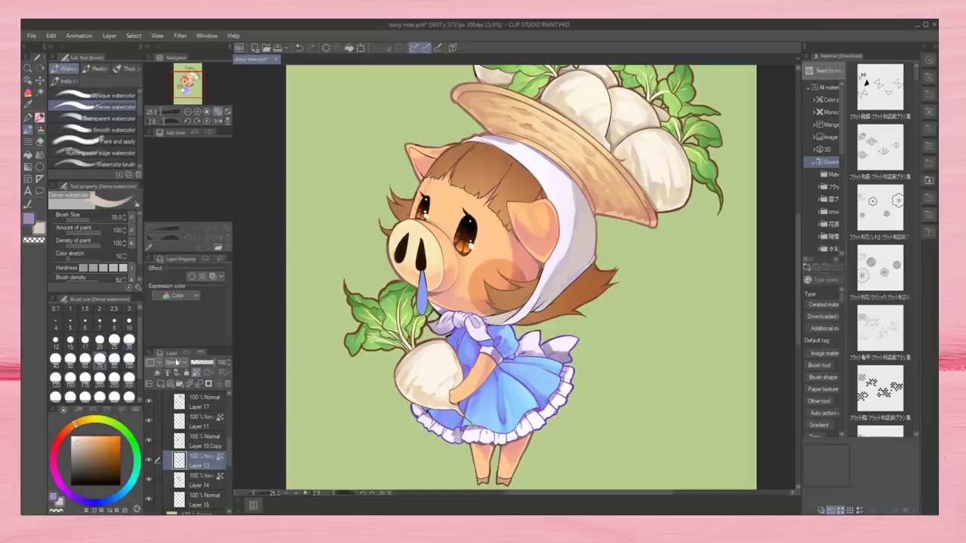
{"action": "mouse_move", "coordinate": [545, 349]}
{"action": "left_mouse_down"}
{"action": "mouse_move", "coordinate": [567, 361]}
{"action": "mouse_move", "coordinate": [528, 345]}
{"action": "left_mouse_up"}
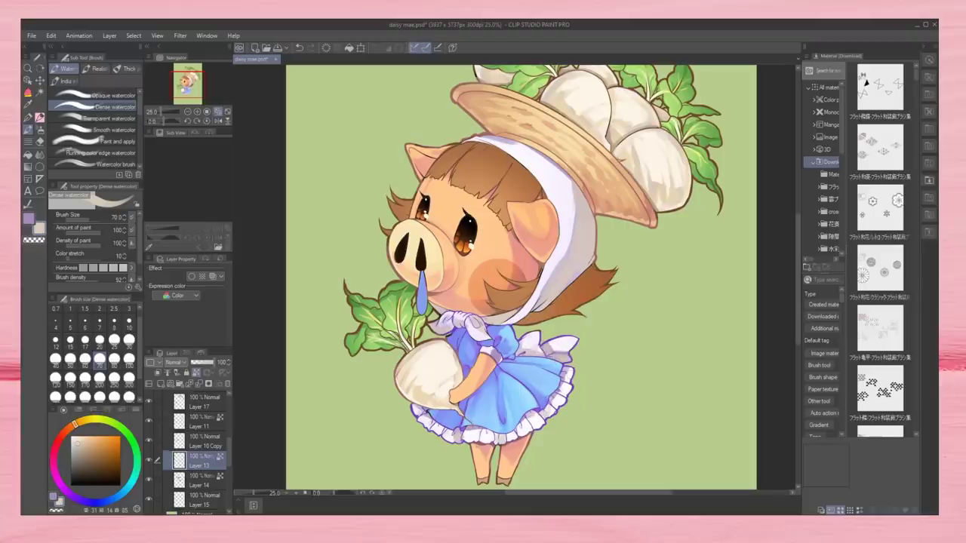
{"action": "left_click", "coordinate": [562, 181], "text": "alt"}
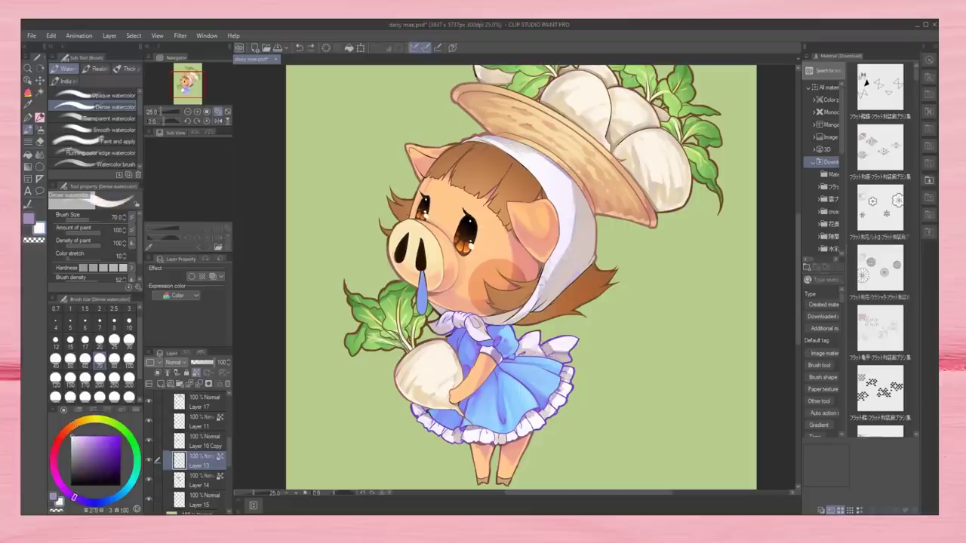
{"action": "key", "text": "bracketright"}
{"action": "key", "text": "bracketright"}
{"action": "left_click", "coordinate": [576, 253], "text": "alt"}
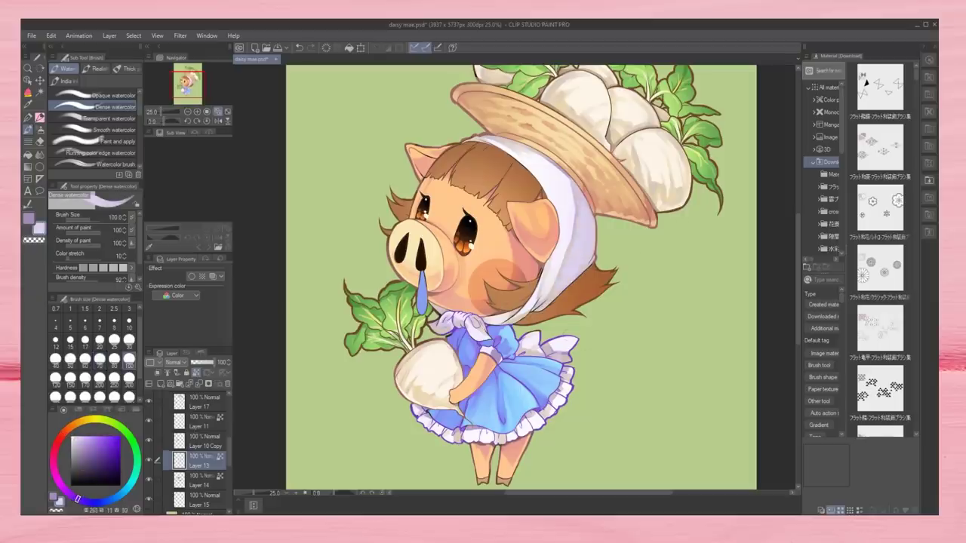
Paint fine lavender folds on the headscarf and its neck knot with Dense watercolor at size 25
{"action": "key", "text": "ctrl+plus"}
{"action": "key", "text": "bracketleft"}
{"action": "key", "text": "bracketleft"}
{"action": "key", "text": "bracketleft"}
{"action": "key", "text": "bracketleft"}
{"action": "key", "text": "bracketleft"}
{"action": "key", "text": "bracketleft"}
{"action": "key", "text": "bracketleft"}
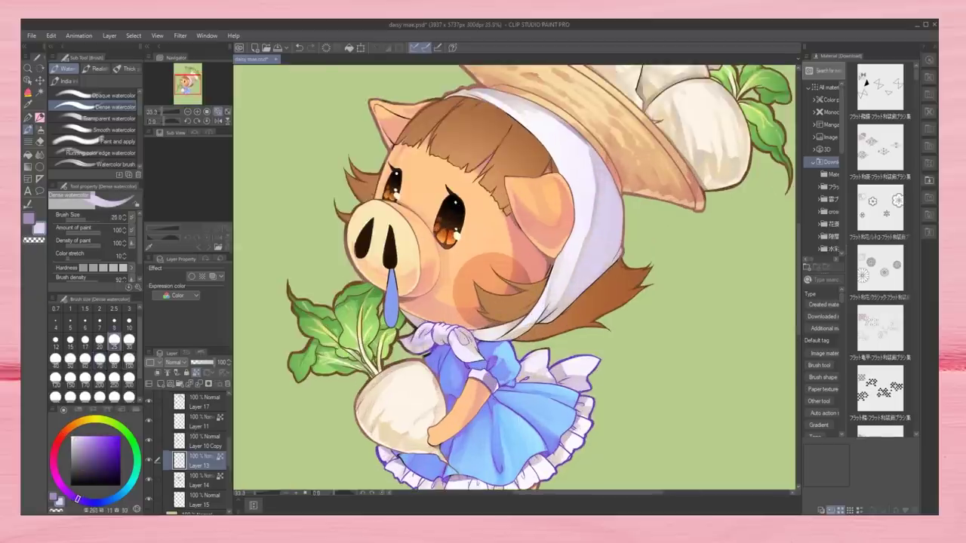
{"action": "left_click", "coordinate": [426, 320], "text": "alt"}
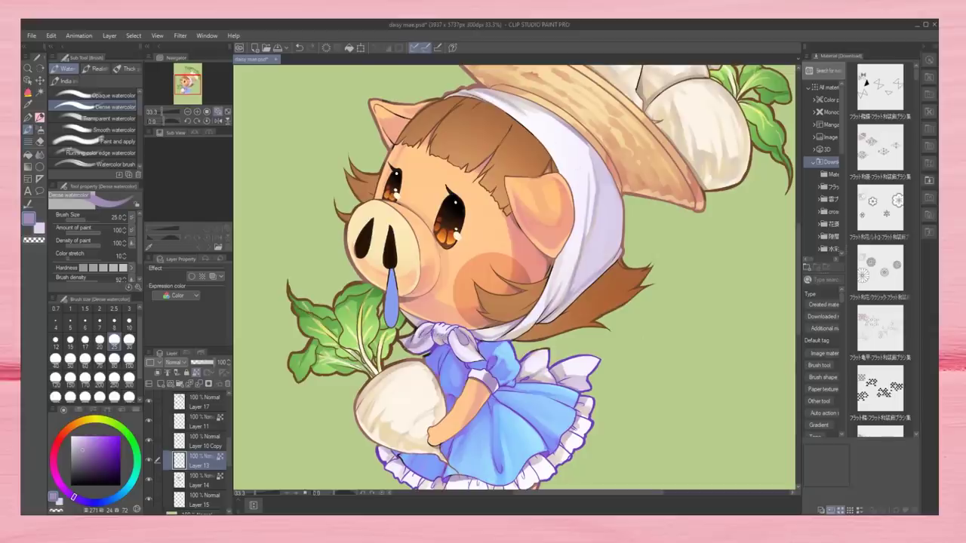
Detail the skirt frill and waist bow folds with lavender and pale lavender strokes at size 25
{"action": "scroll", "coordinate": [408, 343], "scroll_direction": "down", "scroll_amount": 3}
{"action": "left_click_drag", "start_coordinate": [436, 389], "coordinate": [498, 389]}
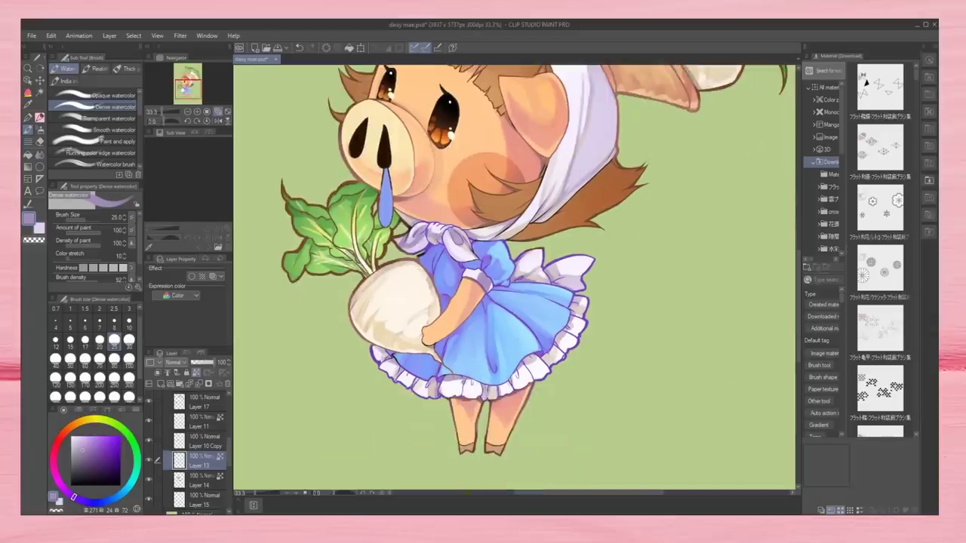
{"action": "left_click_drag", "start_coordinate": [579, 318], "coordinate": [570, 303]}
{"action": "left_click_drag", "start_coordinate": [576, 282], "coordinate": [556, 276]}
{"action": "left_click", "coordinate": [77, 442]}
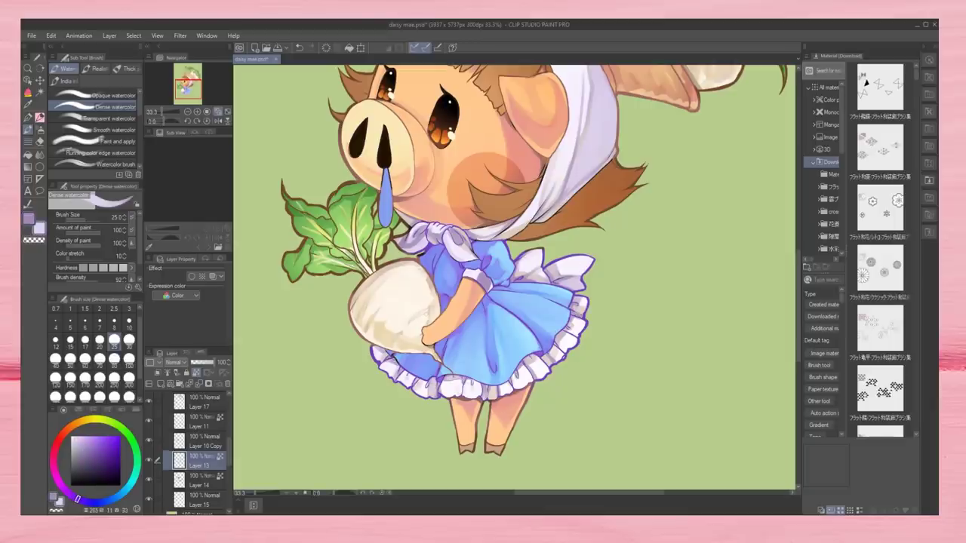
{"action": "left_click_drag", "start_coordinate": [576, 281], "coordinate": [551, 271]}
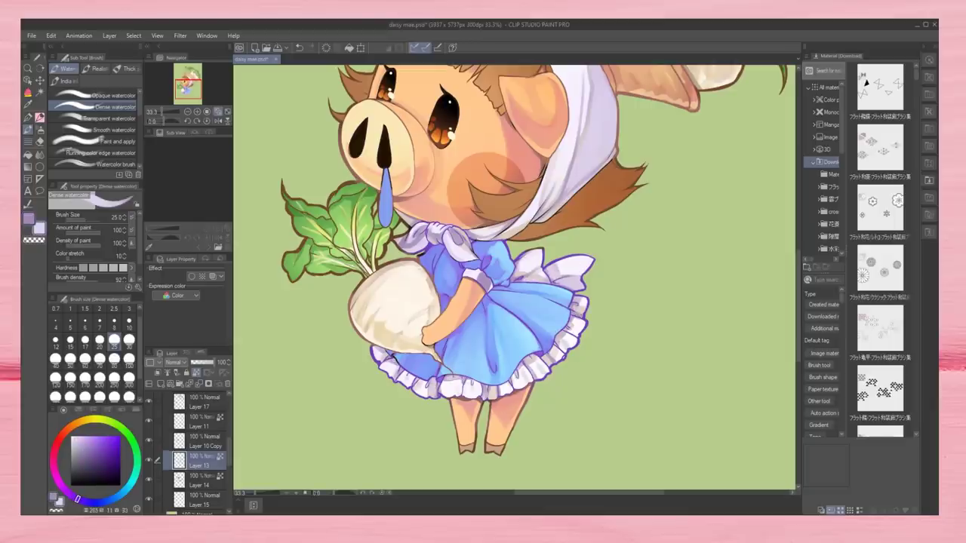
Refine the scarf knot at the neck with sampled lavender tones, raising the brush size to 30
{"action": "mouse_move", "coordinate": [459, 239]}
{"action": "left_mouse_down"}
{"action": "mouse_move", "coordinate": [413, 242]}
{"action": "mouse_move", "coordinate": [436, 238]}
{"action": "left_mouse_up"}
{"action": "left_click", "coordinate": [410, 225], "text": "alt"}
{"action": "key", "text": "bracketright"}
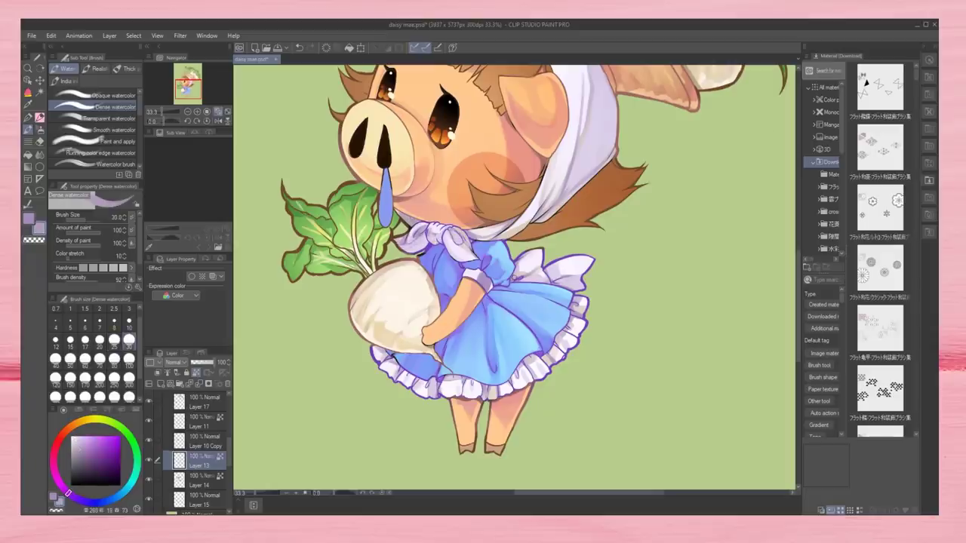
{"action": "mouse_move", "coordinate": [407, 241]}
{"action": "left_mouse_down"}
{"action": "mouse_move", "coordinate": [427, 223]}
{"action": "mouse_move", "coordinate": [441, 231]}
{"action": "mouse_move", "coordinate": [423, 244]}
{"action": "mouse_move", "coordinate": [424, 231]}
{"action": "mouse_move", "coordinate": [454, 244]}
{"action": "mouse_move", "coordinate": [461, 234]}
{"action": "left_mouse_up"}
{"action": "left_click", "coordinate": [532, 212], "text": "alt"}
{"action": "left_click", "coordinate": [420, 236], "text": "alt"}
{"action": "left_click", "coordinate": [455, 226], "text": "alt"}
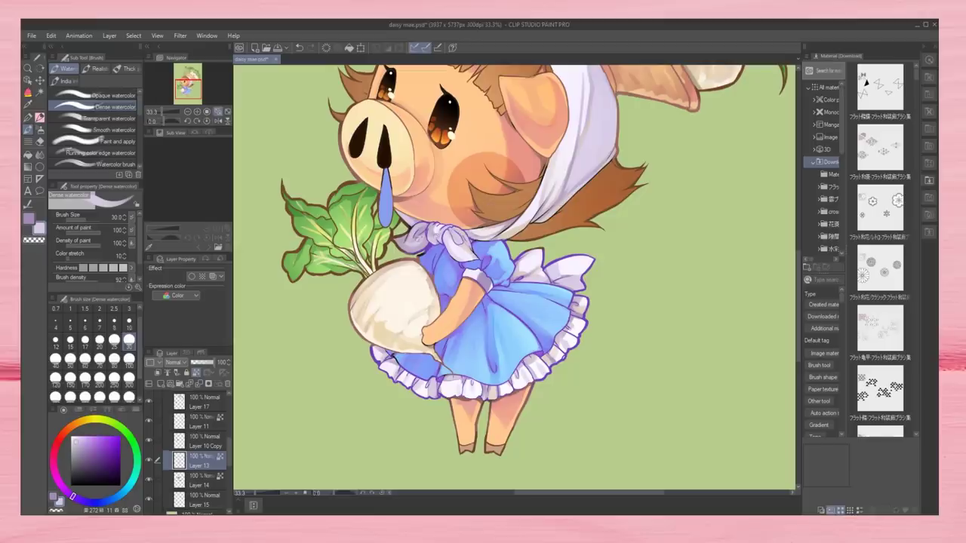
Brighten the headscarf with near-white Dense watercolor strokes, enlarging the brush to size 80
{"action": "key", "text": "ctrl+0"}
{"action": "key", "text": "h"}
{"action": "key", "text": "bracketright"}
{"action": "key", "text": "bracketright"}
{"action": "key", "text": "bracketright"}
{"action": "key", "text": "bracketright"}
{"action": "key", "text": "bracketright"}
{"action": "key", "text": "ctrl+plus"}
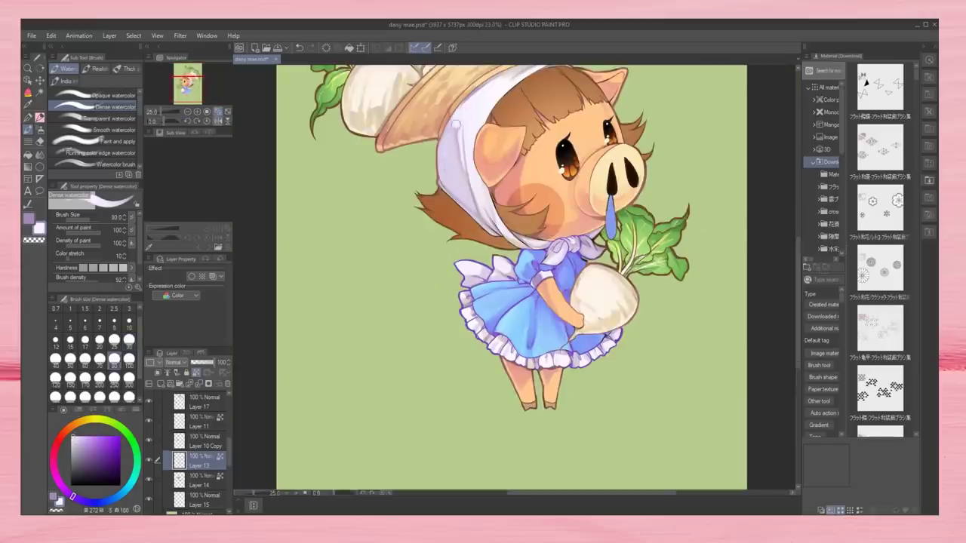
{"action": "key", "text": "h"}
{"action": "key", "text": "ctrl+minus"}
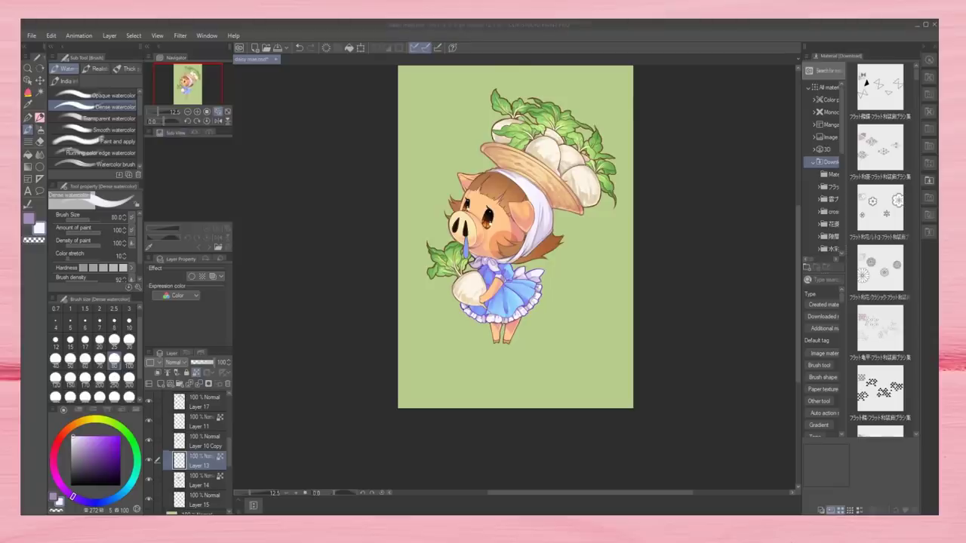
Shade the hair behind the headscarf on Layer 14 with dark reddish brown Dense watercolor at sizes 30 and 80
{"action": "left_click", "coordinate": [197, 111]}
{"action": "left_click", "coordinate": [200, 481]}
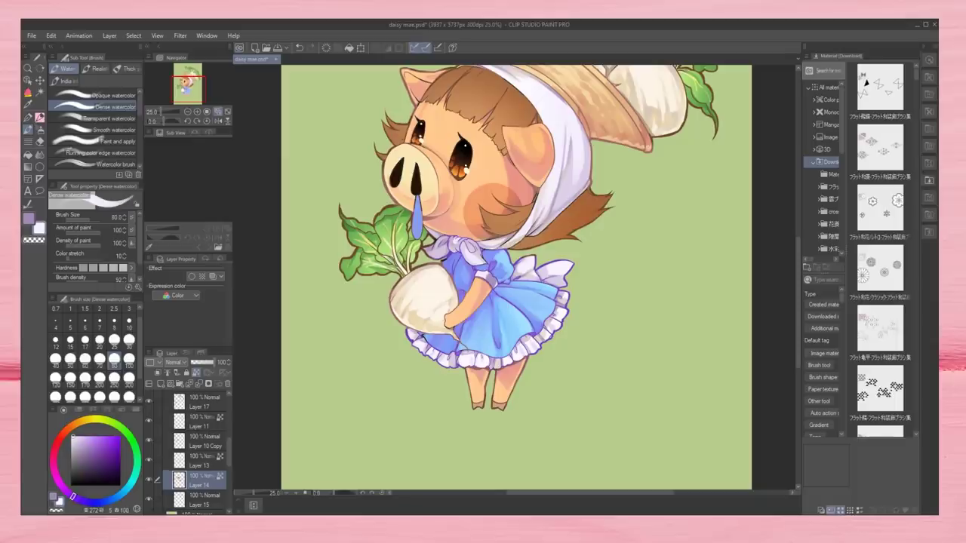
{"action": "left_click", "coordinate": [61, 436]}
{"action": "left_click", "coordinate": [102, 461]}
{"action": "left_click", "coordinate": [129, 340]}
{"action": "left_click_drag", "start_coordinate": [404, 104], "coordinate": [378, 157]}
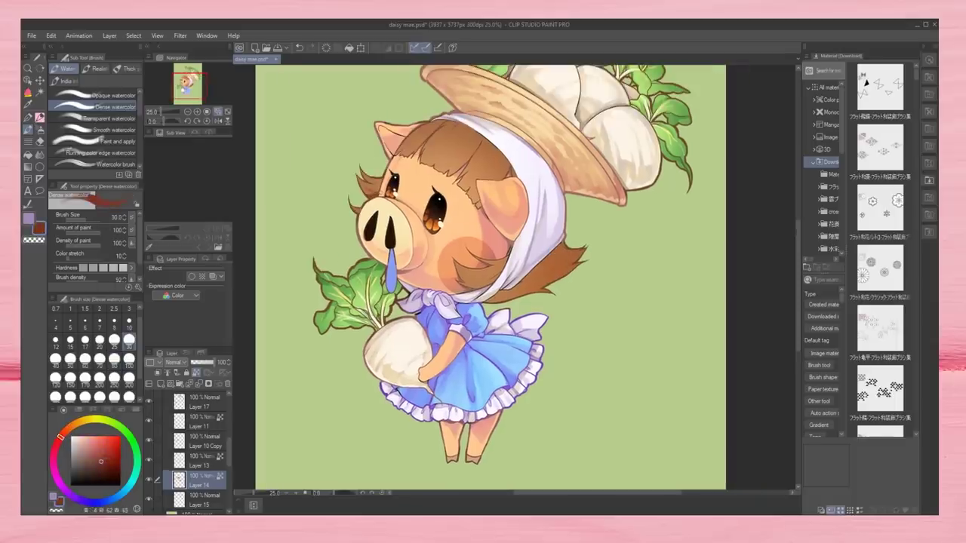
{"action": "mouse_move", "coordinate": [518, 248]}
{"action": "left_mouse_down"}
{"action": "mouse_move", "coordinate": [497, 273]}
{"action": "mouse_move", "coordinate": [528, 298]}
{"action": "mouse_move", "coordinate": [562, 239]}
{"action": "mouse_move", "coordinate": [566, 272]}
{"action": "left_mouse_up"}
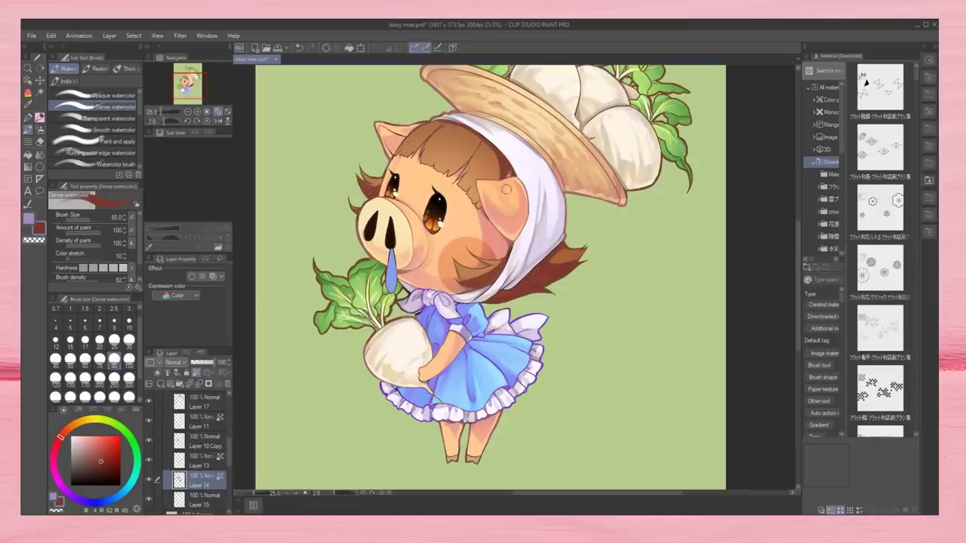
Paint a sampled reddish-brown tone across the bangs and smooth it with the Blend tool at size 250
{"action": "left_click", "coordinate": [507, 193], "text": "alt"}
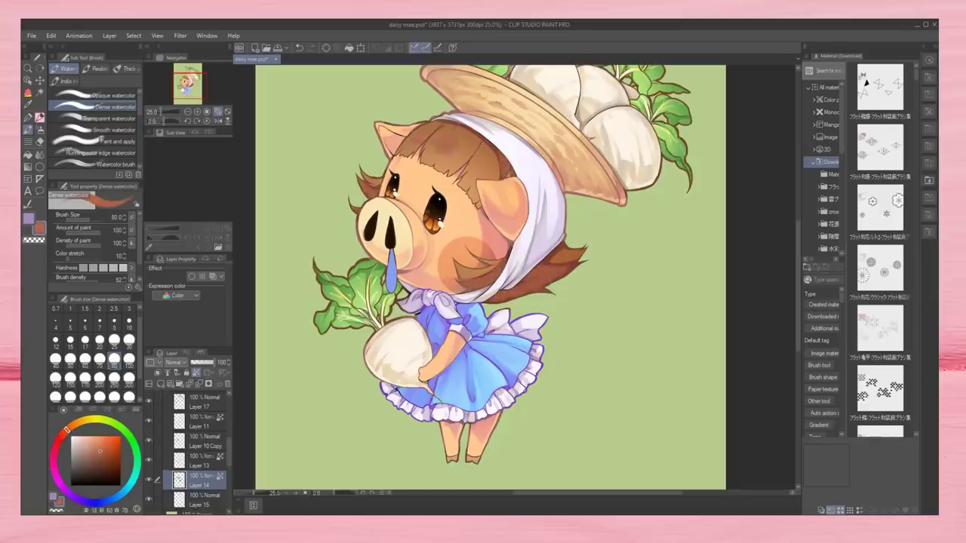
{"action": "left_click_drag", "start_coordinate": [443, 148], "coordinate": [498, 184]}
{"action": "key", "text": "j"}
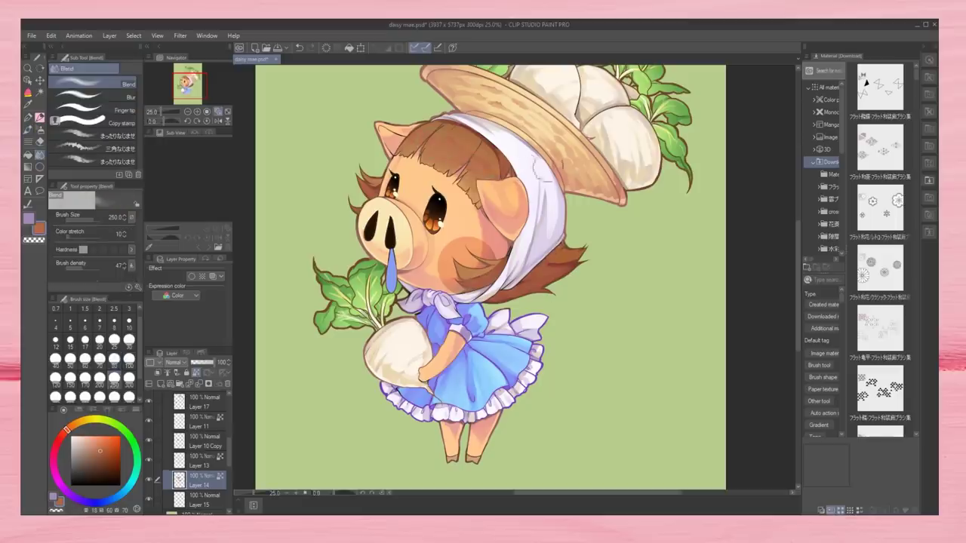
Work orange-brown tones into the hair with Dense watercolor, raising the brush size from 30 to 60
{"action": "left_click", "coordinate": [218, 121]}
{"action": "key", "text": "b"}
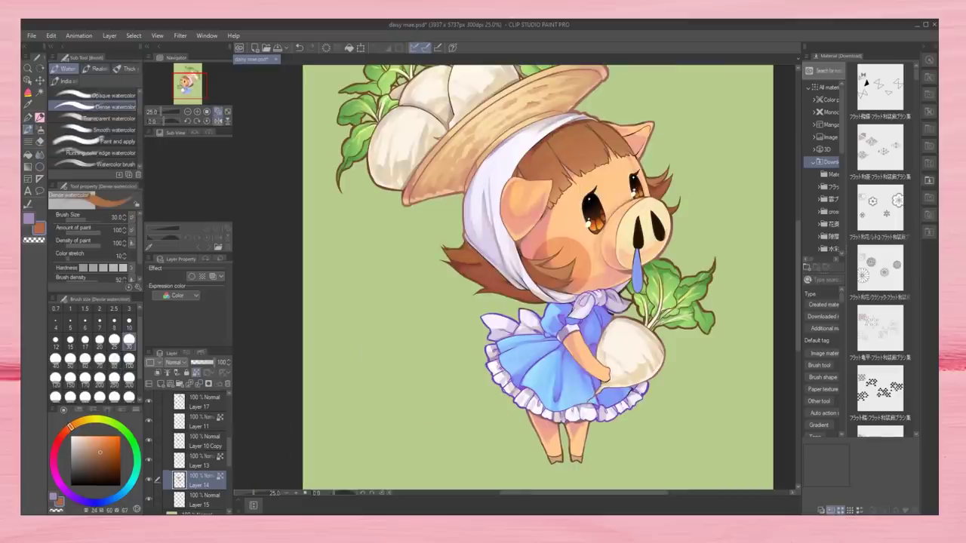
{"action": "key", "text": "h"}
{"action": "key", "text": "bracketright"}
{"action": "key", "text": "bracketright"}
{"action": "key", "text": "bracketright"}
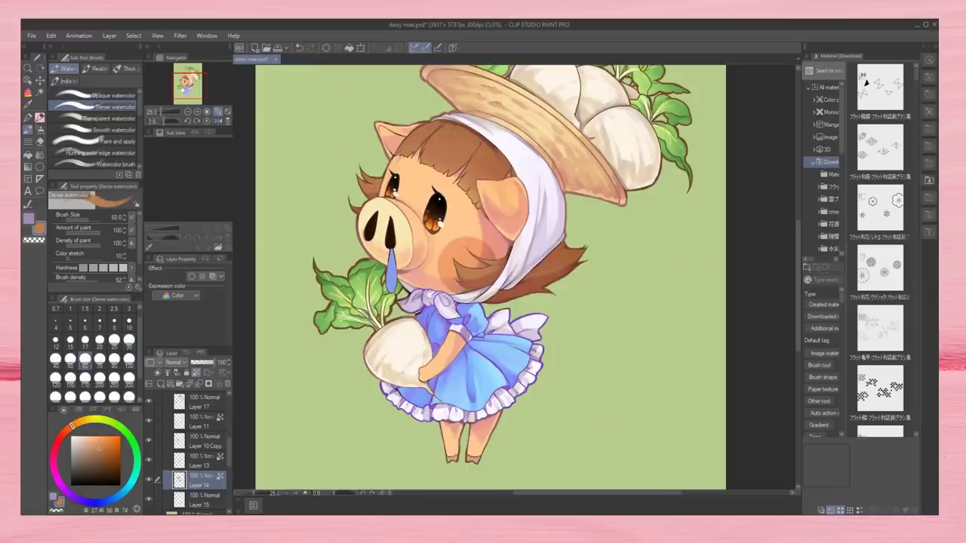
Add dark reddish-brown and orange-brown strand detail to the bangs with Dense watercolor at size 60
{"action": "left_click", "coordinate": [394, 168], "text": "alt"}
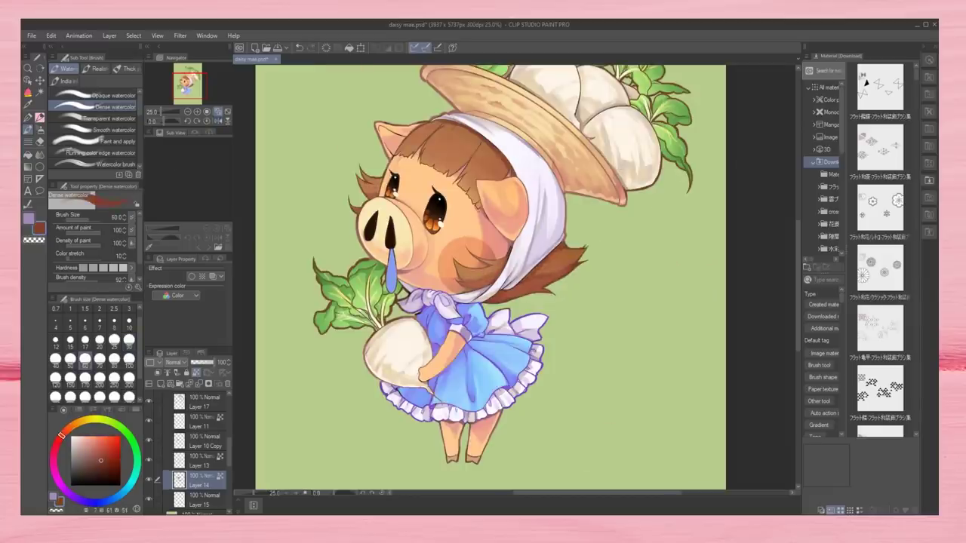
{"action": "key", "text": "h"}
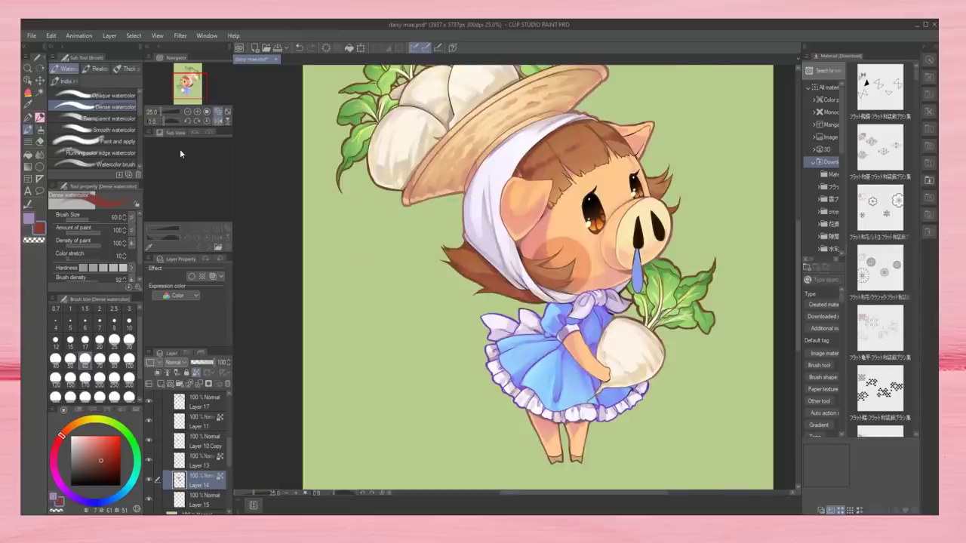
{"action": "left_click", "coordinate": [103, 118]}
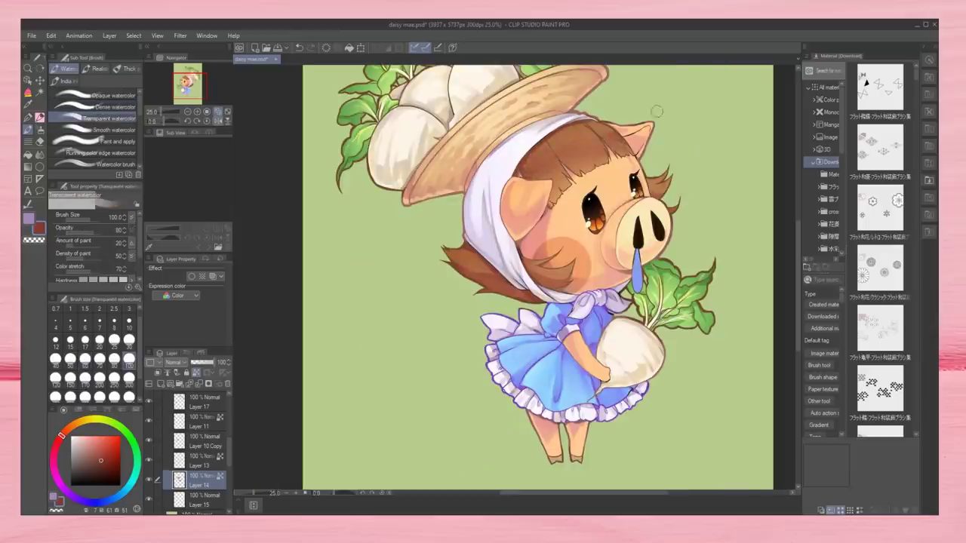
{"action": "left_click", "coordinate": [106, 106]}
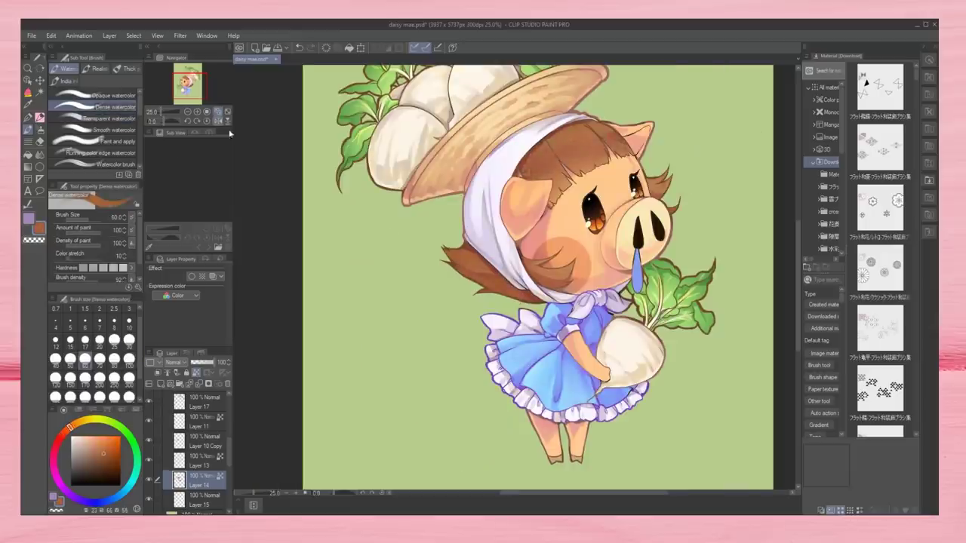
{"action": "key", "text": "h"}
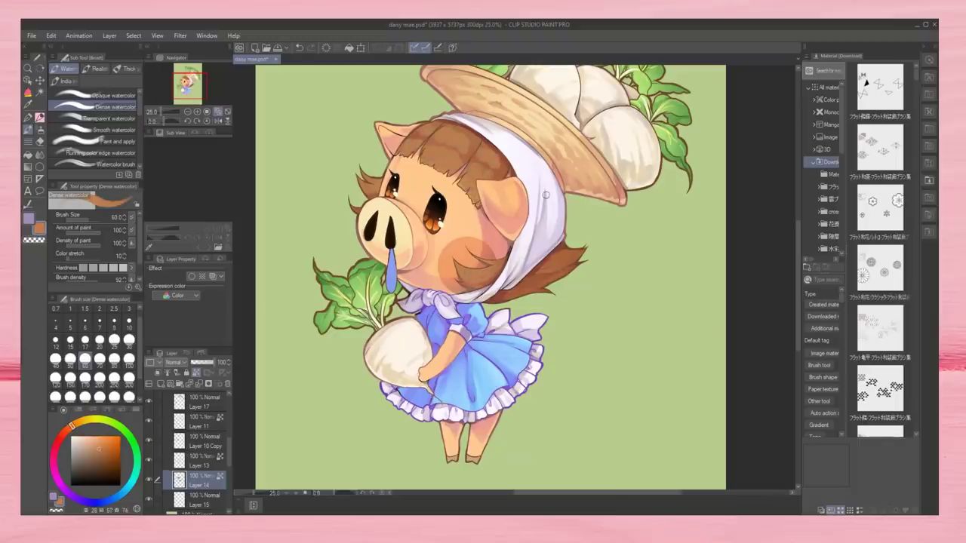
Soften the hair shading on Layer 14 with a dark reddish-brown Soft airbrush at size 200, checking the canvas mirrored
{"action": "left_click", "coordinate": [110, 119]}
{"action": "key", "text": "h"}
{"action": "key", "text": "b"}
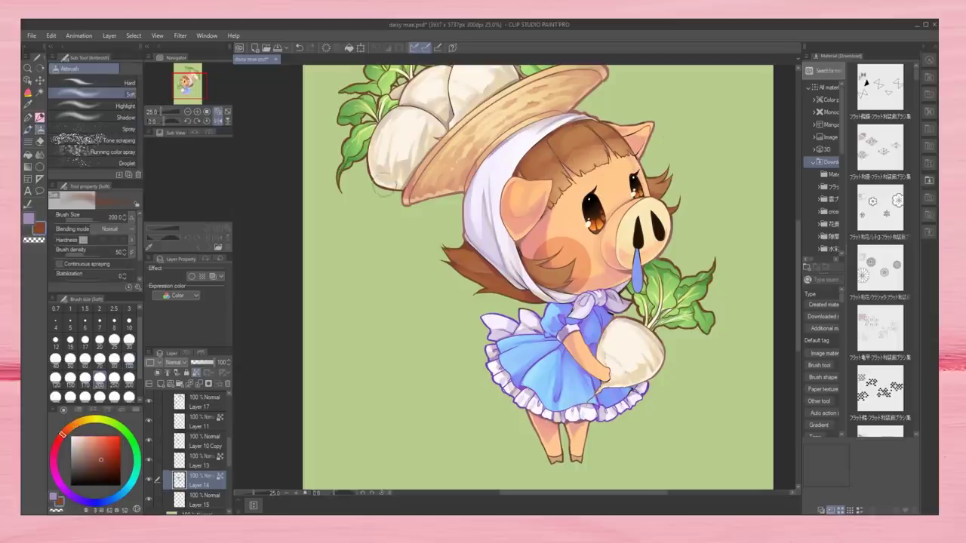
{"action": "key", "text": "b"}
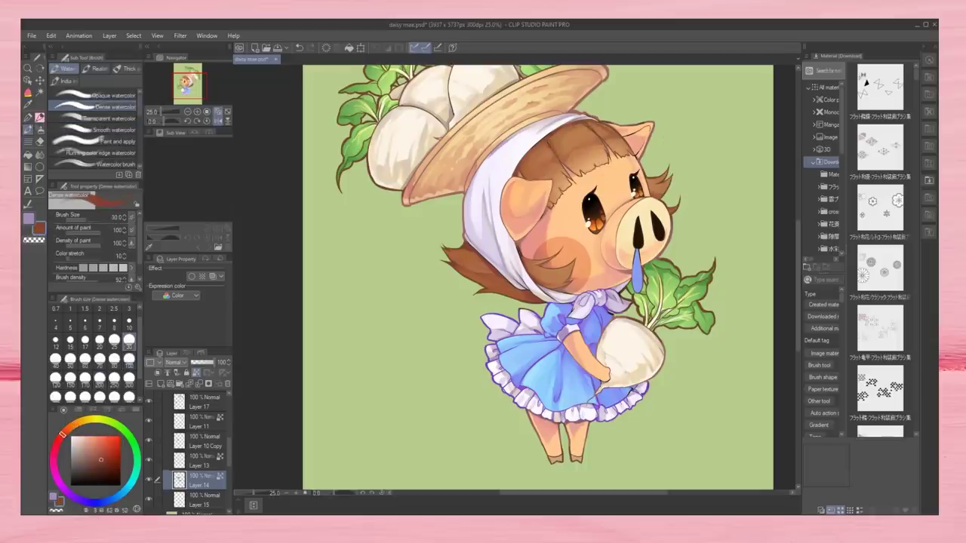
{"action": "key", "text": "h"}
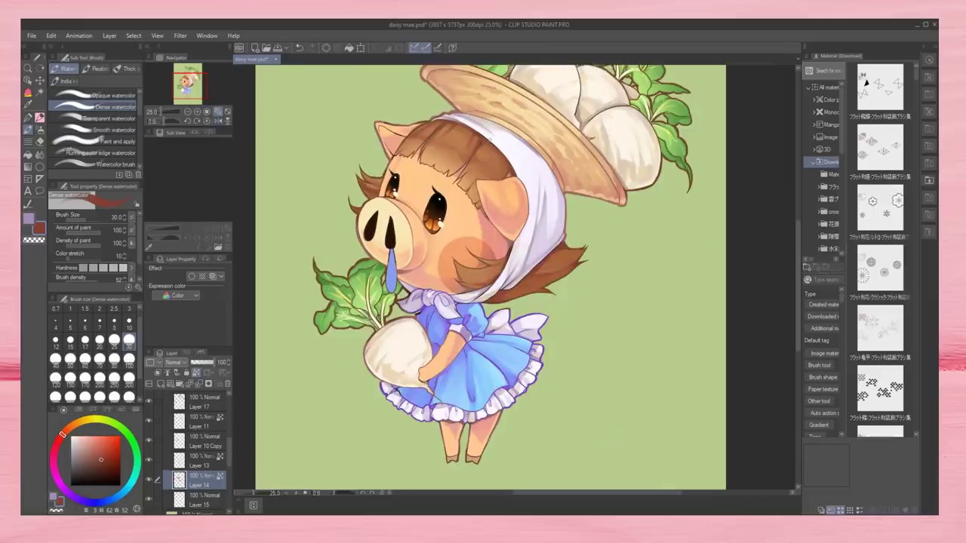
Detail the hair on Layer 14 with sampled orange-brown and reddish-brown tones using Dense watercolor at size 30
{"action": "left_click", "coordinate": [367, 191], "text": "alt"}
{"action": "left_click", "coordinate": [375, 194], "text": "alt"}
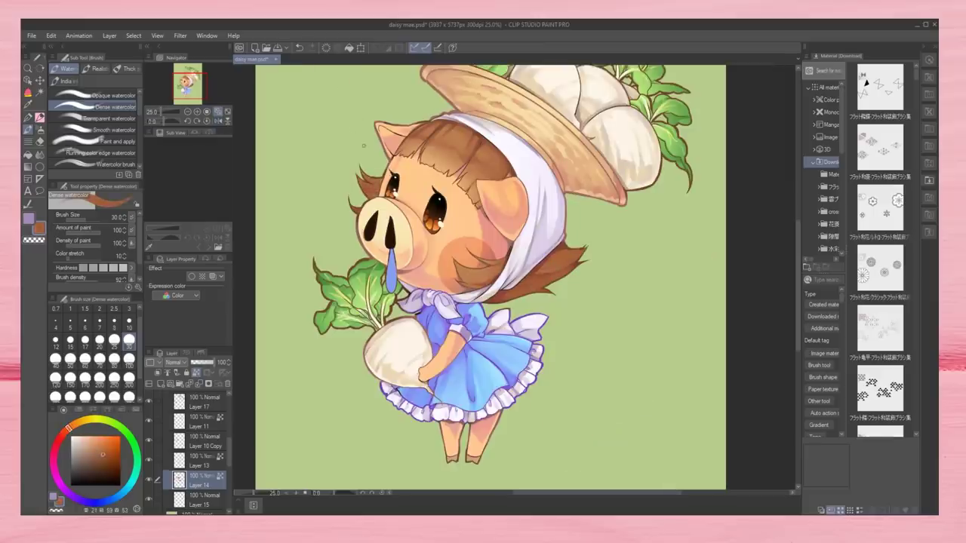
{"action": "left_click", "coordinate": [366, 192], "text": "alt"}
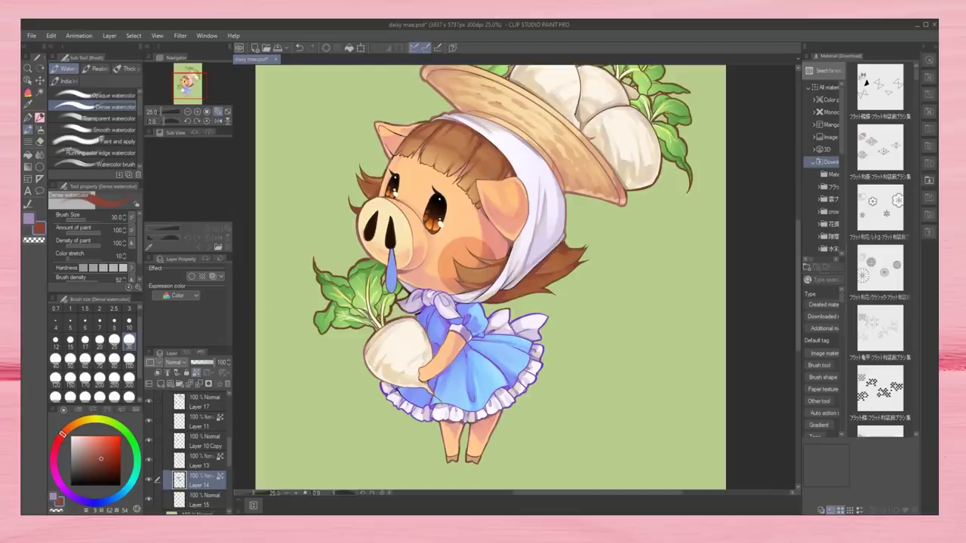
{"action": "key", "text": "h"}
{"action": "key", "text": "h"}
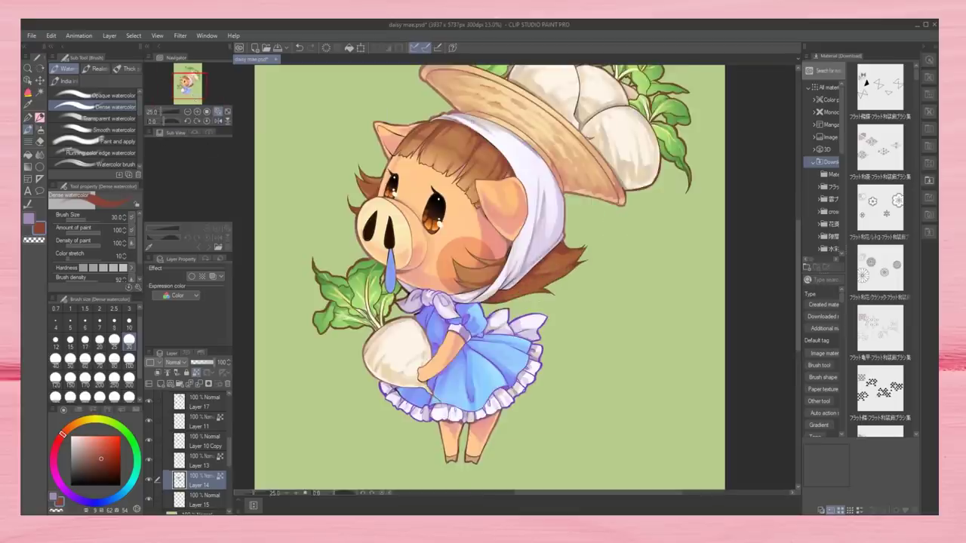
{"action": "key", "text": "ctrl+plus"}
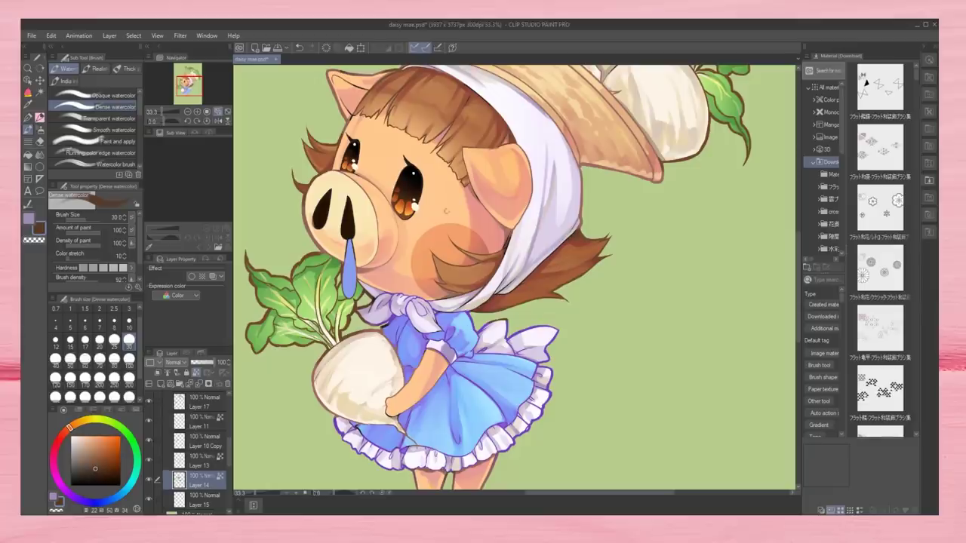
{"action": "key", "text": "asciicircum"}
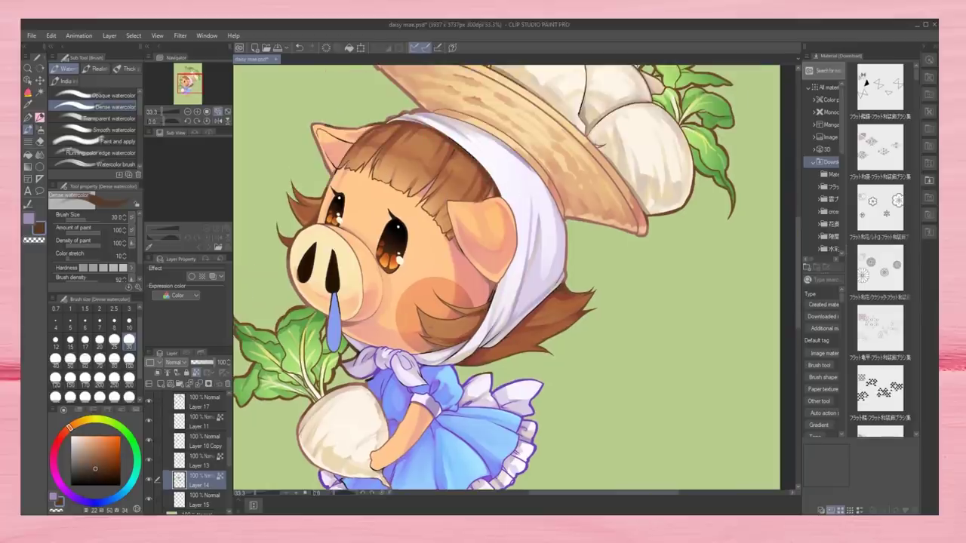
Refine the face's skin shading on Layer 6 with sampled reddish and light orange tones, using Dense watercolor up to size 80
{"action": "left_click", "coordinate": [381, 172], "text": "alt"}
{"action": "left_click", "coordinate": [381, 172], "text": "ctrl+shift"}
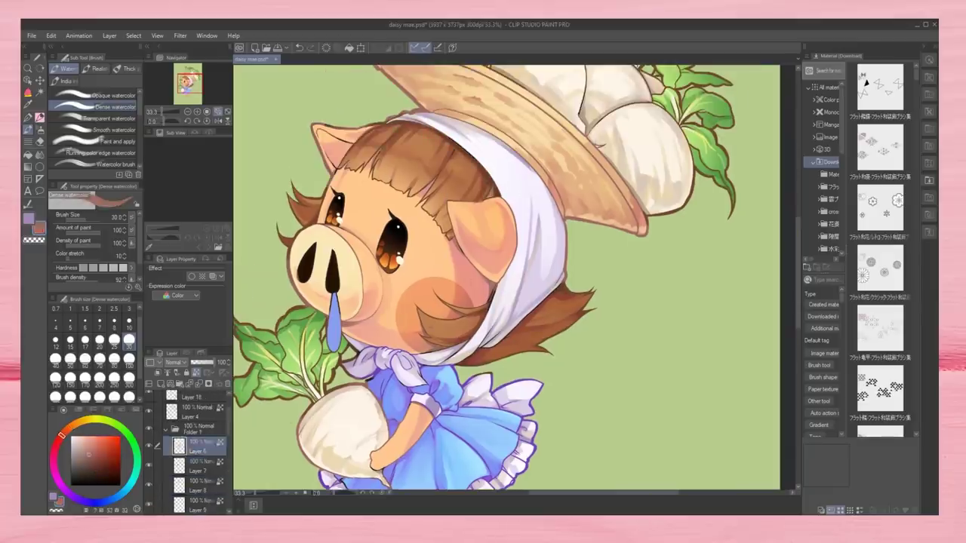
{"action": "left_click_drag", "start_coordinate": [470, 260], "coordinate": [461, 314]}
{"action": "key", "text": "ctrl+0"}
{"action": "left_click", "coordinate": [218, 121]}
{"action": "key", "text": "ctrl+plus"}
{"action": "key", "text": "ctrl+plus"}
{"action": "key", "text": "ctrl+plus"}
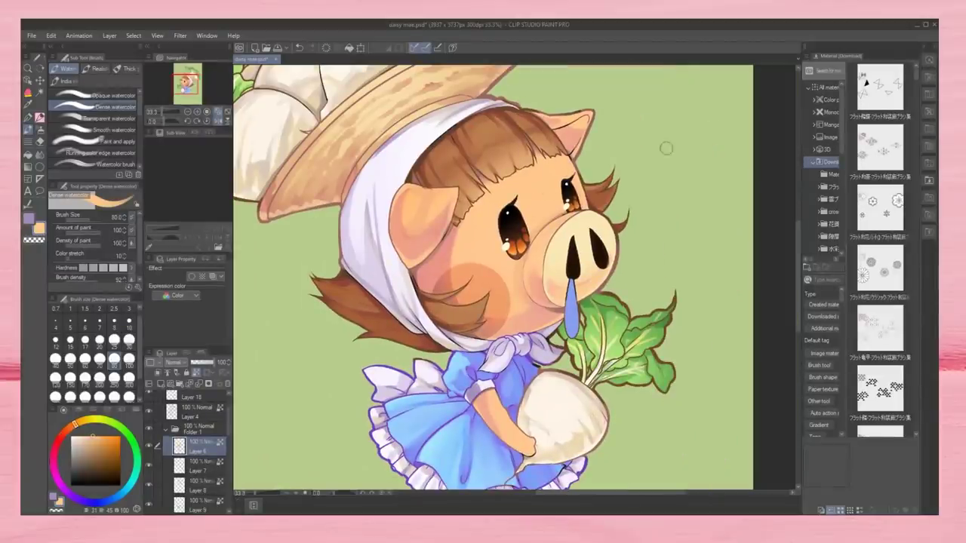
Work orange-brown into the bangs on Layer 14 with Dense watercolor at size 70
{"action": "scroll", "coordinate": [586, 216], "scroll_direction": "down", "scroll_amount": 5}
{"action": "scroll", "coordinate": [586, 217], "scroll_direction": "up", "scroll_amount": 5}
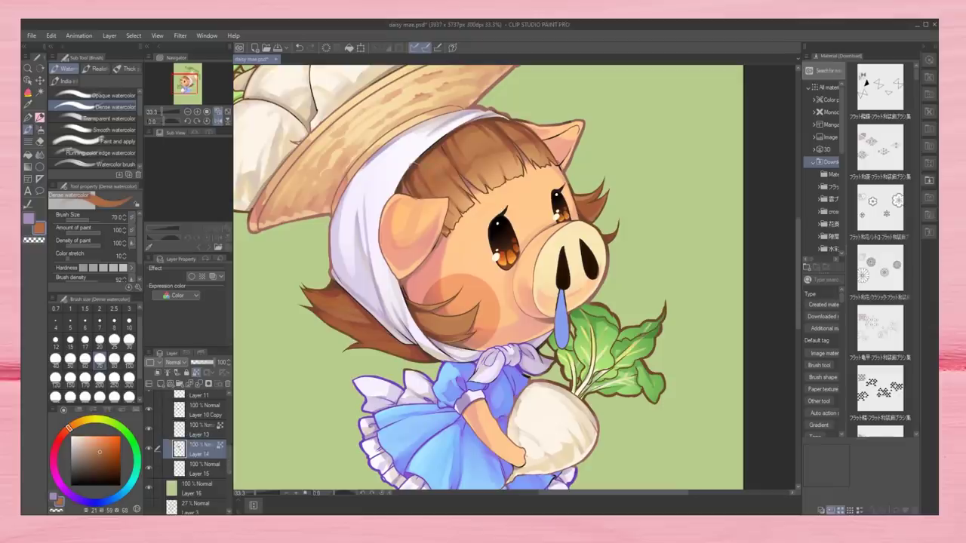
{"action": "left_click_drag", "start_coordinate": [462, 162], "coordinate": [519, 119]}
{"action": "left_click", "coordinate": [217, 120]}
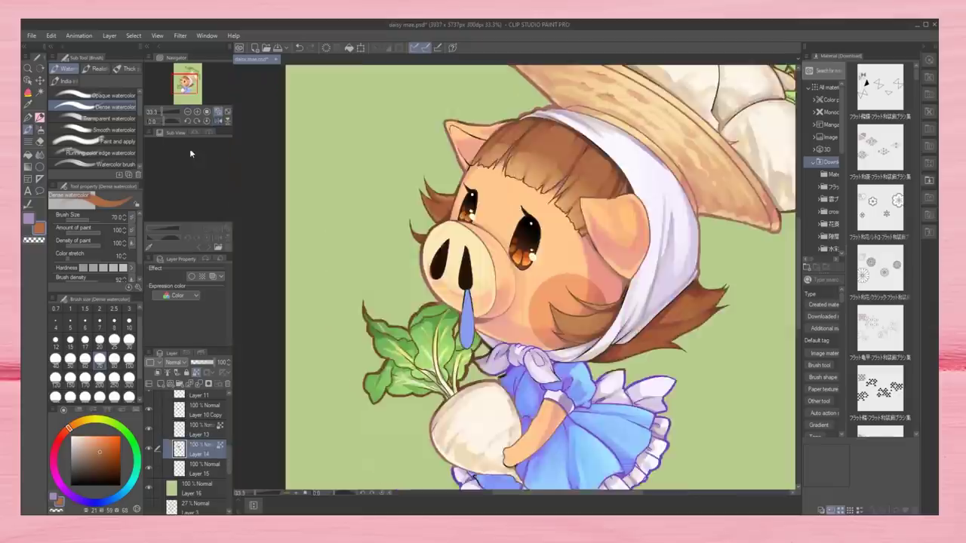
Dot orange spots on the hair with the size 80 Turnip pen on a clipped Add (Glow) layer above Layer 14, lowering its opacity to 18%
{"action": "left_click", "coordinate": [188, 112]}
{"action": "left_click", "coordinate": [151, 384]}
{"action": "key", "text": "b"}
{"action": "key", "text": "p"}
{"action": "left_click", "coordinate": [502, 170]}
{"action": "left_click", "coordinate": [535, 178]}
{"action": "left_click_drag", "start_coordinate": [215, 362], "coordinate": [195, 362]}
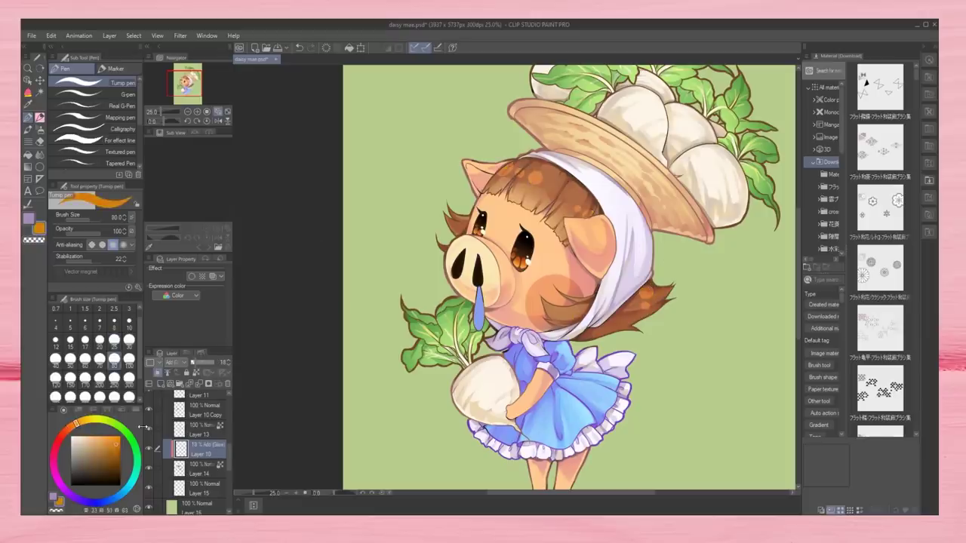
{"action": "key", "text": "e"}
{"action": "scroll", "coordinate": [490, 248], "scroll_direction": "down", "scroll_amount": 5}
{"action": "scroll", "coordinate": [490, 249], "scroll_direction": "up", "scroll_amount": 10}
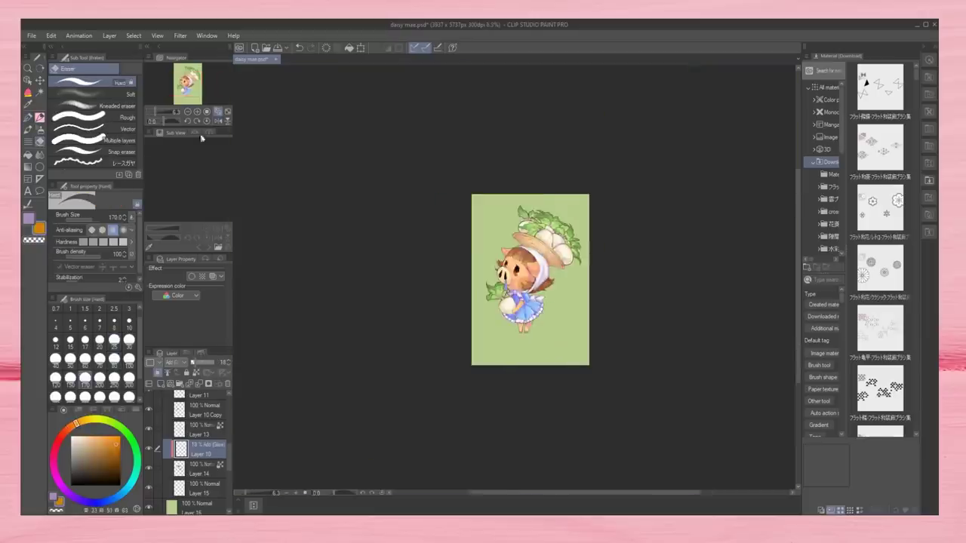
Paint a sampled light orange skin tone on Layer 6 with Opaque watercolor, raising the brush size from 30 to 70
{"action": "left_click", "coordinate": [576, 232], "text": "alt"}
{"action": "left_click", "coordinate": [576, 232], "text": "ctrl+shift"}
{"action": "key", "text": "b"}
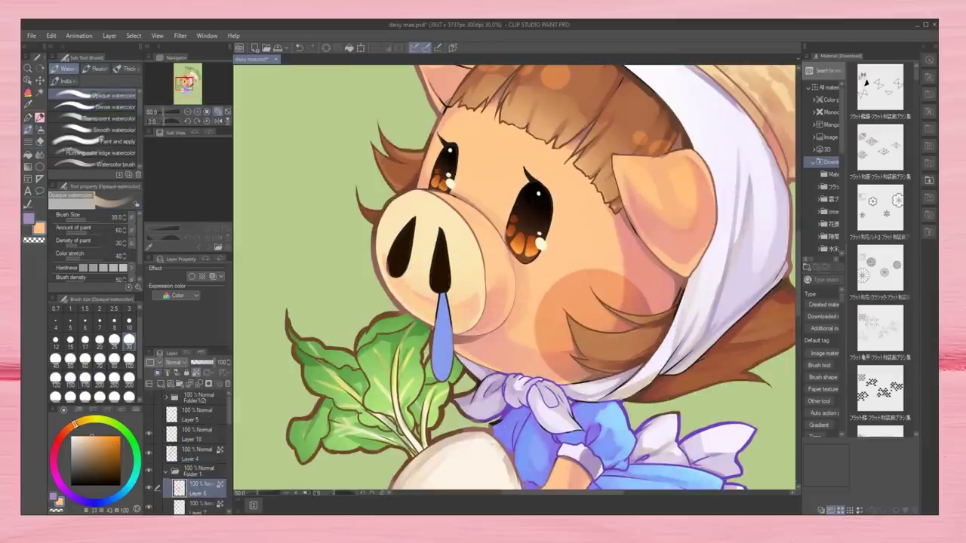
{"action": "mouse_move", "coordinate": [665, 186]}
{"action": "left_mouse_down"}
{"action": "mouse_move", "coordinate": [619, 241]}
{"action": "mouse_move", "coordinate": [564, 280]}
{"action": "left_mouse_up"}
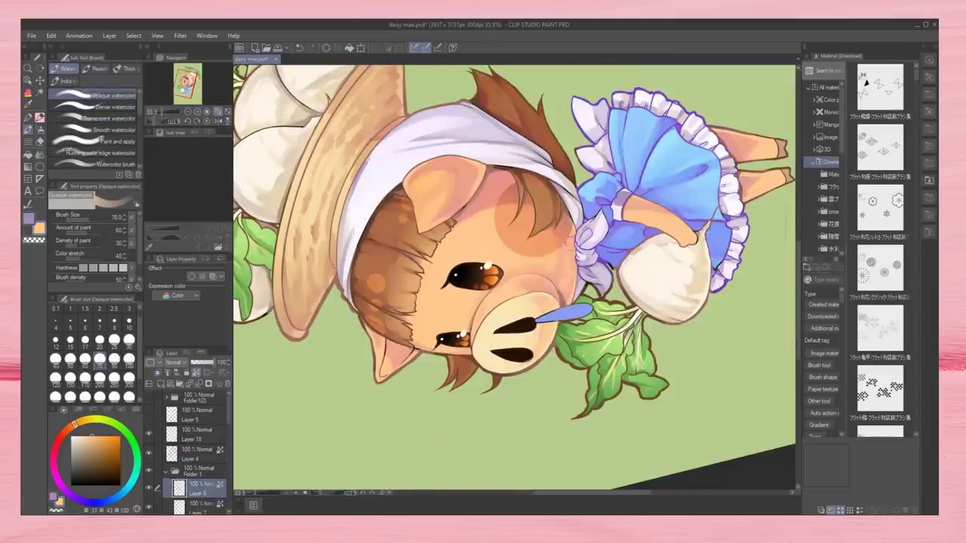
{"action": "key", "text": "ctrl+0"}
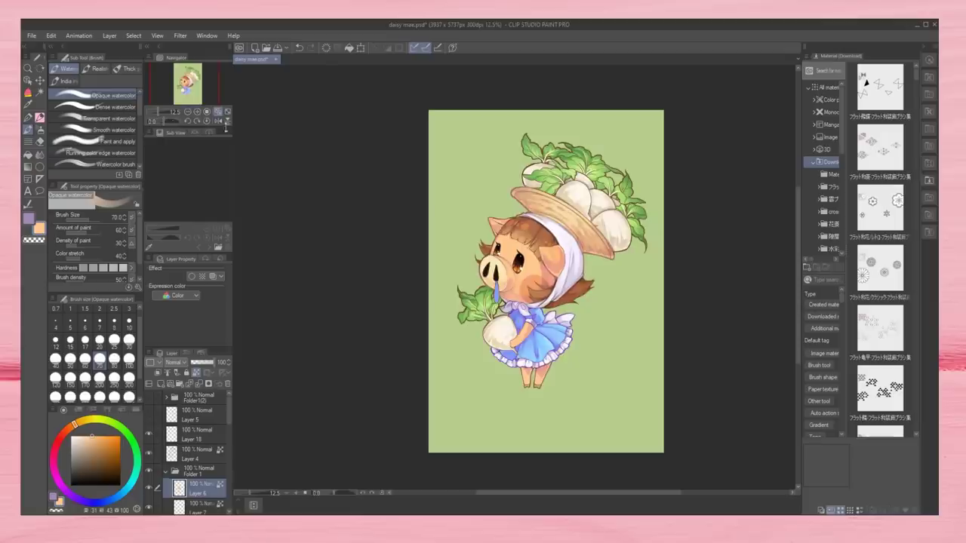
Shade the face and legs on Layer 6 with sampled reddish and orange skin tones, reducing Dense watercolor from size 70 to 25
{"action": "scroll", "coordinate": [600, 249], "scroll_direction": "up", "scroll_amount": 4}
{"action": "key", "text": "period"}
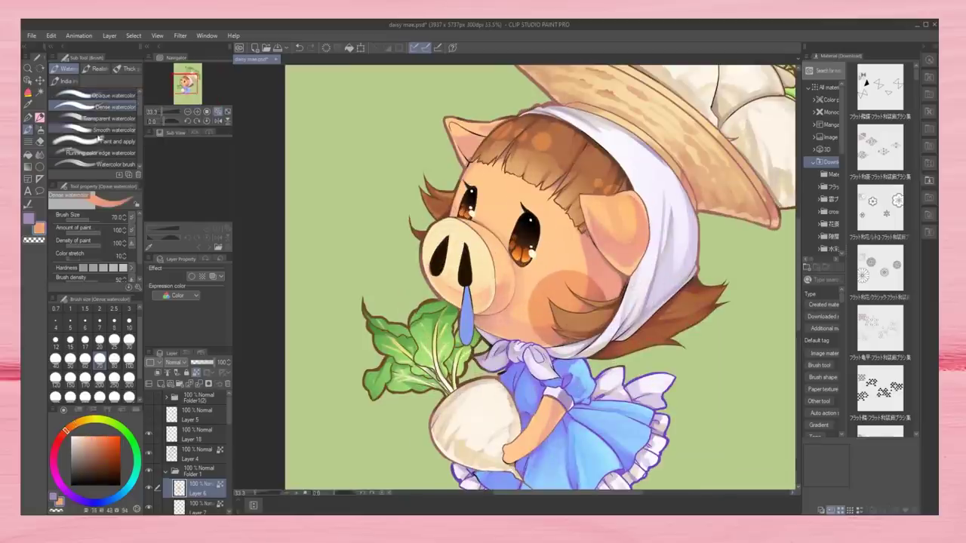
{"action": "left_click", "coordinate": [481, 316], "text": "alt"}
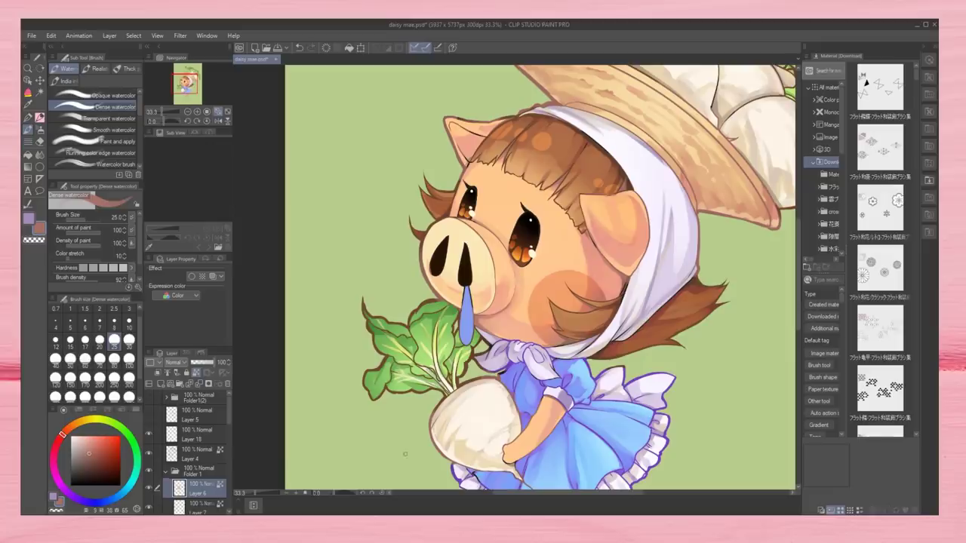
{"action": "key", "text": "ctrl+plus"}
{"action": "scroll", "coordinate": [537, 302], "scroll_direction": "down", "scroll_amount": 5}
{"action": "left_click", "coordinate": [537, 363], "text": "alt"}
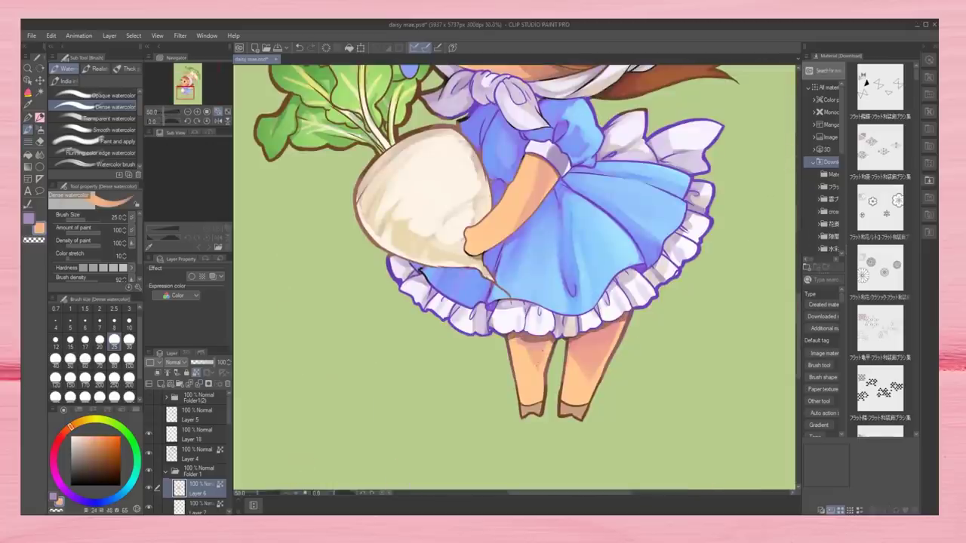
{"action": "key", "text": "ctrl+minus"}
{"action": "key", "text": "ctrl+minus"}
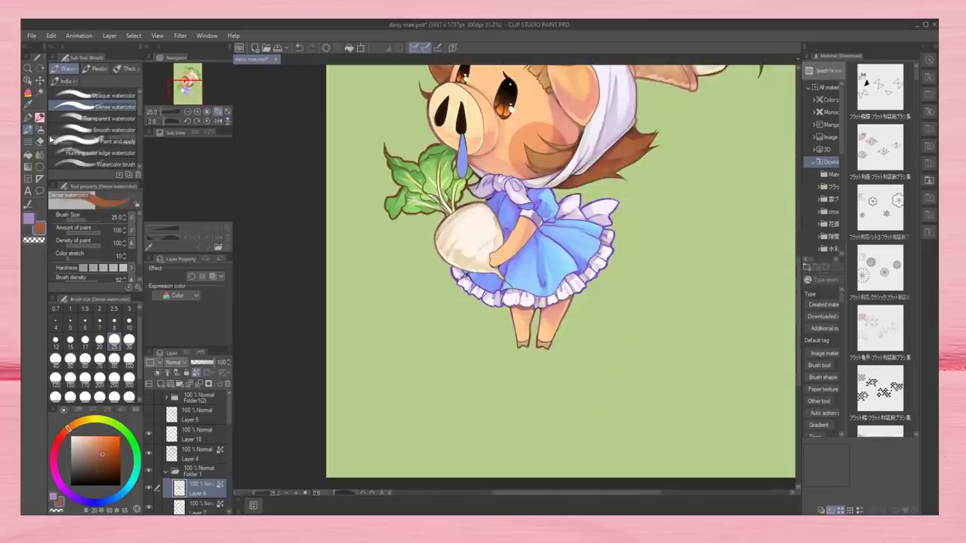
Airbrush orange onto the skin with Soft at size 200, and darken the hooves on Layer 8 with a sampled brown
{"action": "key", "text": "b"}
{"action": "left_click_drag", "start_coordinate": [513, 249], "coordinate": [490, 313]}
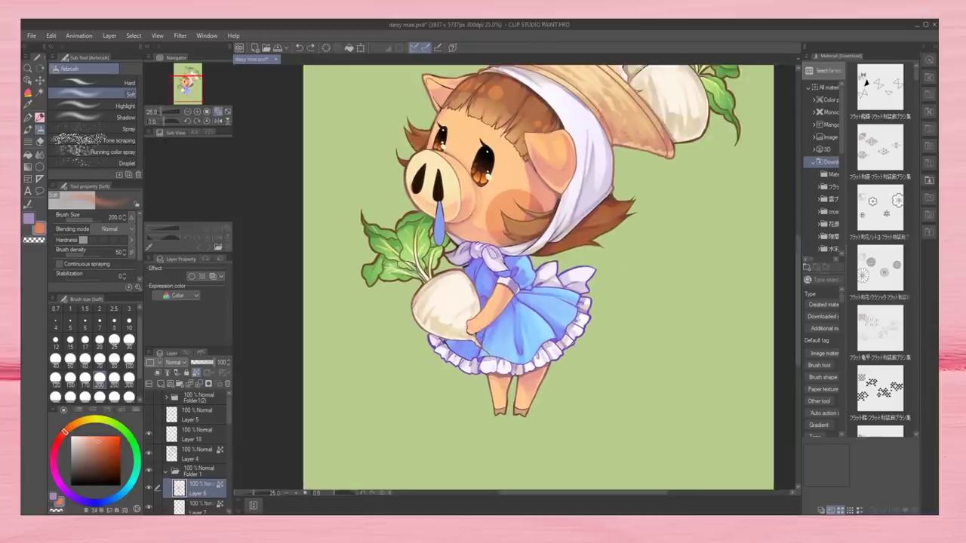
{"action": "scroll", "coordinate": [148, 422], "scroll_direction": "down", "scroll_amount": 4}
{"action": "left_click", "coordinate": [189, 420]}
{"action": "left_click", "coordinate": [522, 412], "text": "alt"}
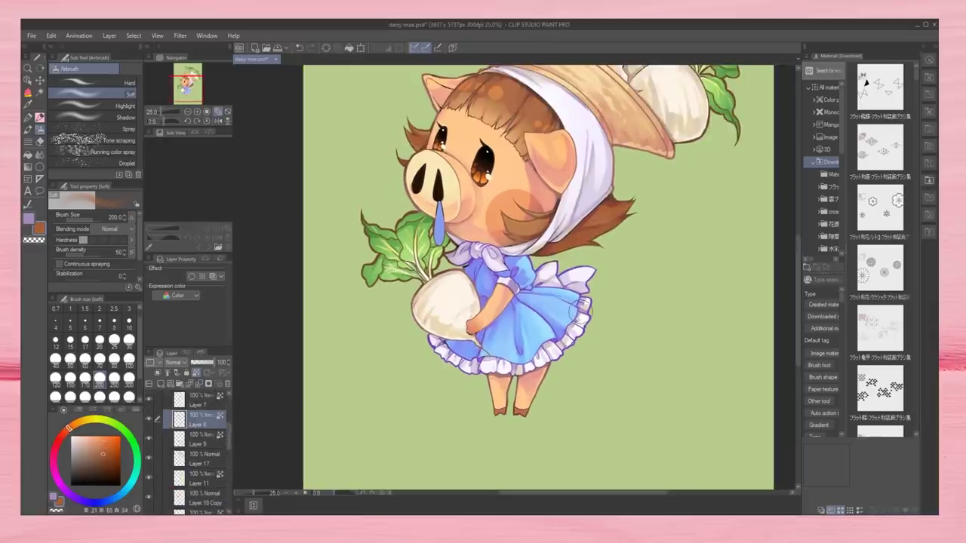
Paint violet shading into the dress folds on Layer 9 with Dense watercolor at size 20
{"action": "left_click", "coordinate": [587, 309], "text": "alt"}
{"action": "left_click", "coordinate": [189, 439]}
{"action": "key", "text": "ctrl+plus"}
{"action": "key", "text": "b"}
{"action": "key", "text": "ctrl+plus"}
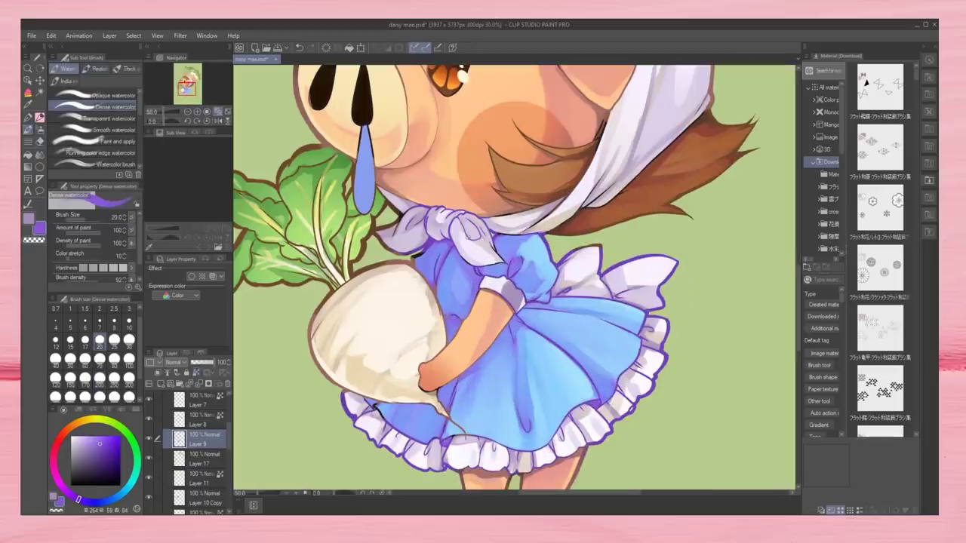
{"action": "left_click_drag", "start_coordinate": [453, 382], "coordinate": [442, 405]}
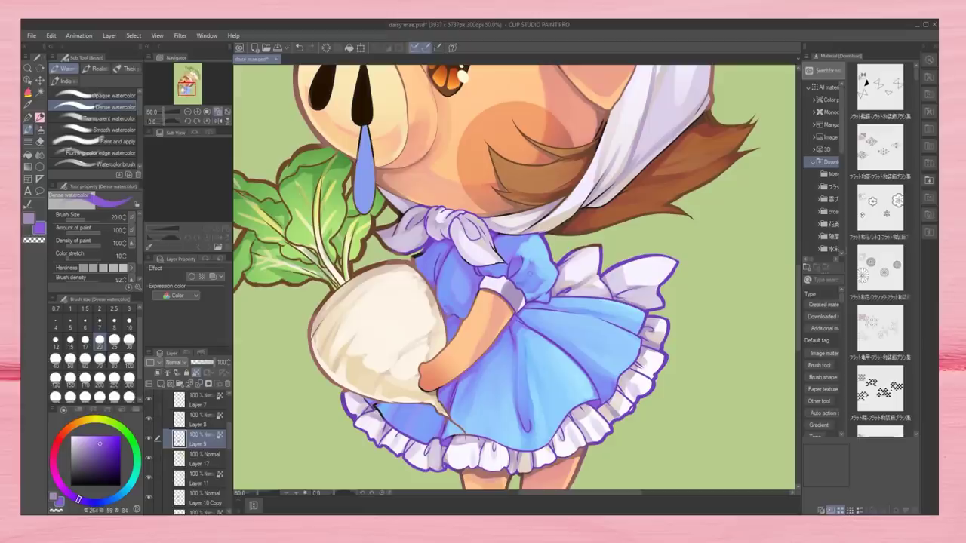
{"action": "left_click_drag", "start_coordinate": [528, 306], "coordinate": [636, 331]}
{"action": "left_click", "coordinate": [187, 111]}
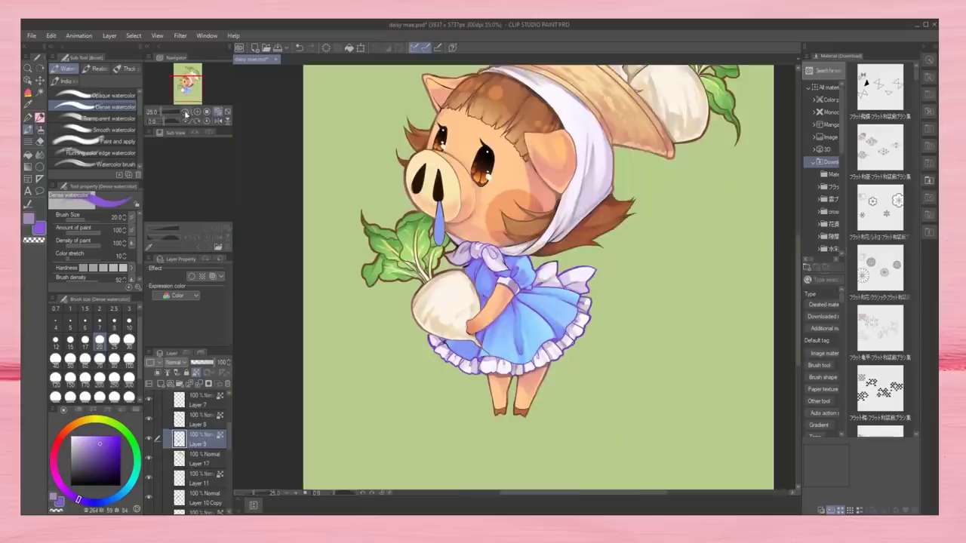
Brighten the dress's back bow on Layer 13 with pale lavender and near-white Dense watercolor at size 80
{"action": "key", "text": "x"}
{"action": "scroll", "coordinate": [188, 453], "scroll_direction": "down", "scroll_amount": 2}
{"action": "left_click", "coordinate": [200, 466]}
{"action": "key", "text": "ctrl+plus"}
{"action": "key", "text": "x"}
{"action": "key", "text": "bracketright"}
{"action": "key", "text": "bracketright"}
{"action": "key", "text": "bracketright"}
{"action": "key", "text": "bracketright"}
{"action": "key", "text": "bracketright"}
{"action": "key", "text": "bracketright"}
{"action": "key", "text": "bracketright"}
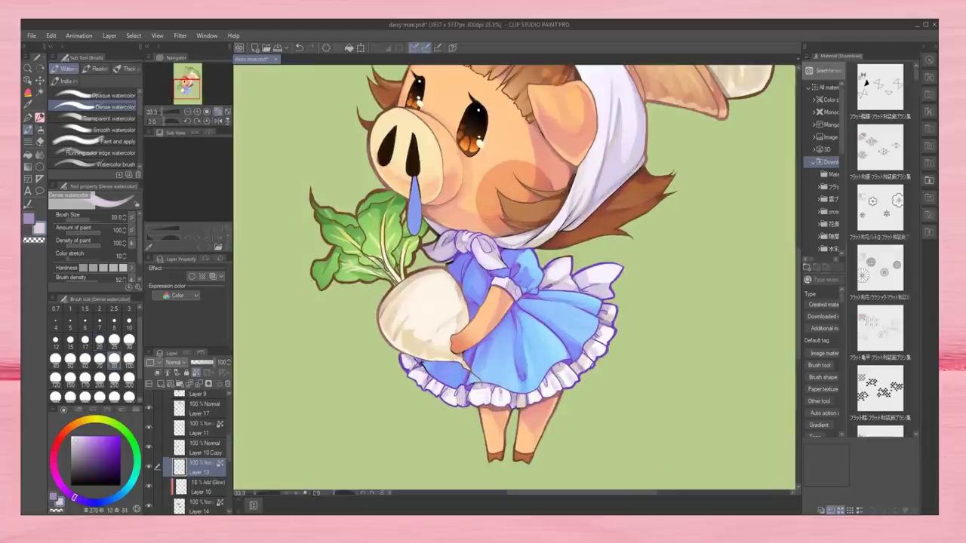
{"action": "key", "text": "x"}
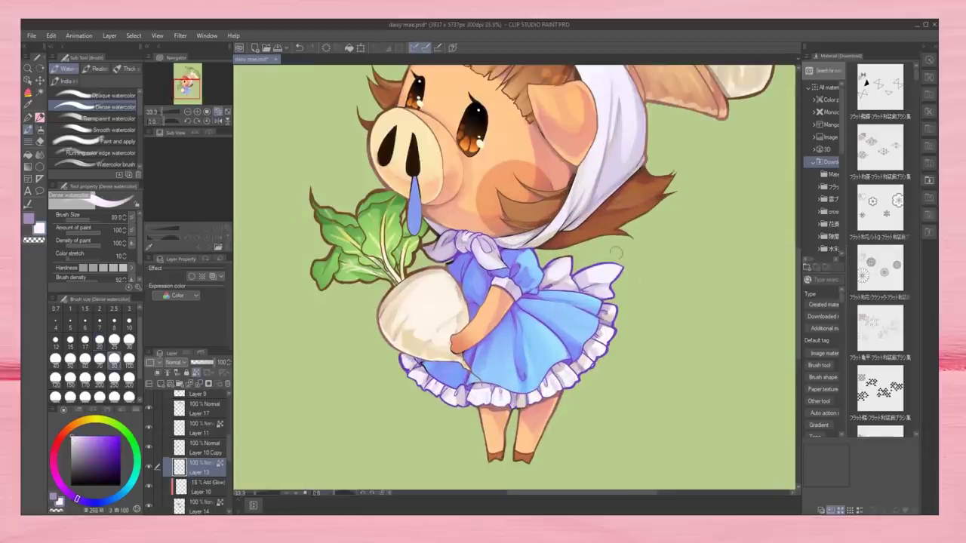
{"action": "key", "text": "ctrl+minus"}
{"action": "key", "text": "ctrl+minus"}
{"action": "key", "text": "ctrl+minus"}
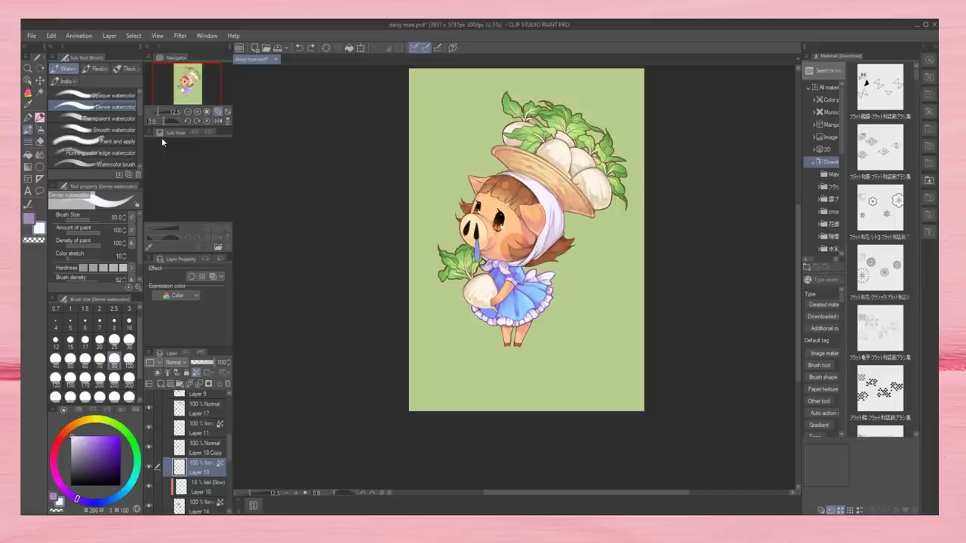
Add the フラット工霞 pattern brush to the Ruled line decoration tools at size 800, and create clipped Layer 12 above Layer 9
{"action": "left_click", "coordinate": [218, 121]}
{"action": "scroll", "coordinate": [879, 381], "scroll_direction": "down", "scroll_amount": 4}
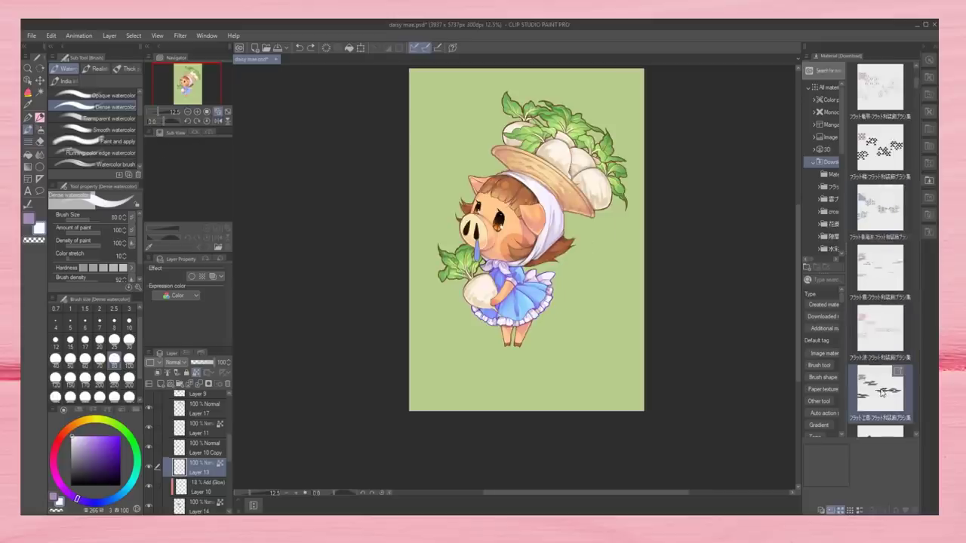
{"action": "left_click", "coordinate": [29, 130]}
{"action": "left_click", "coordinate": [109, 135]}
{"action": "scroll", "coordinate": [559, 311], "scroll_direction": "up", "scroll_amount": 3}
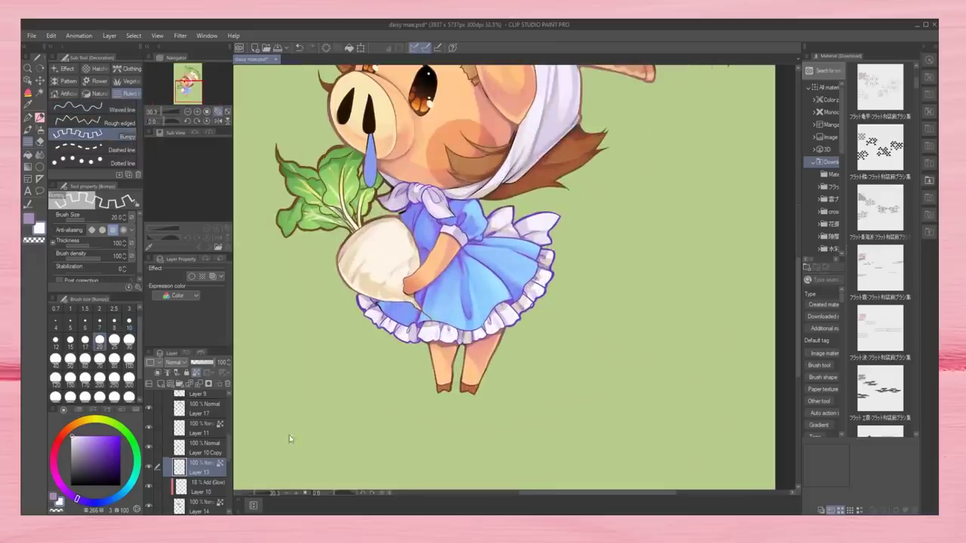
{"action": "scroll", "coordinate": [193, 453], "scroll_direction": "up", "scroll_amount": 3}
{"action": "left_click", "coordinate": [200, 439]}
{"action": "left_click", "coordinate": [114, 377]}
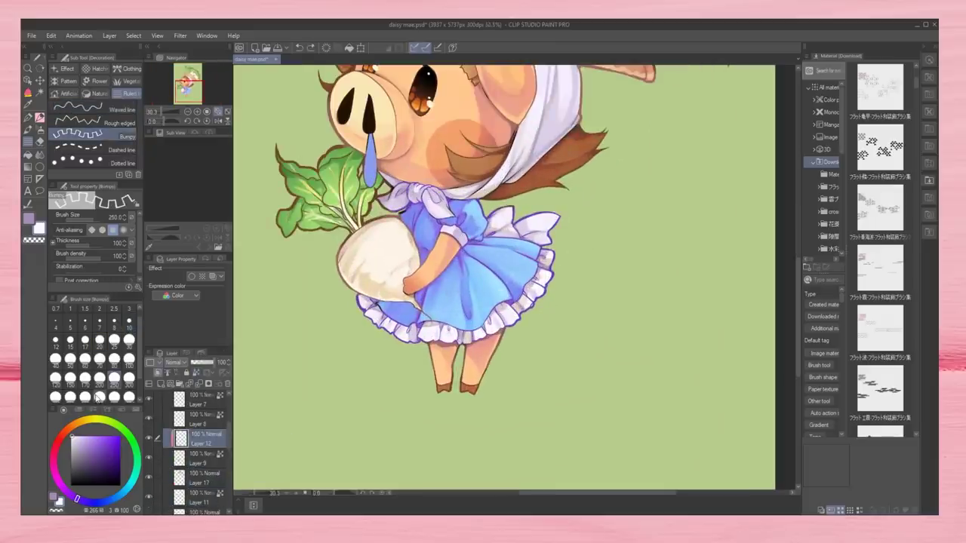
{"action": "left_click", "coordinate": [129, 358]}
{"action": "scroll", "coordinate": [586, 295], "scroll_direction": "down", "scroll_amount": 2}
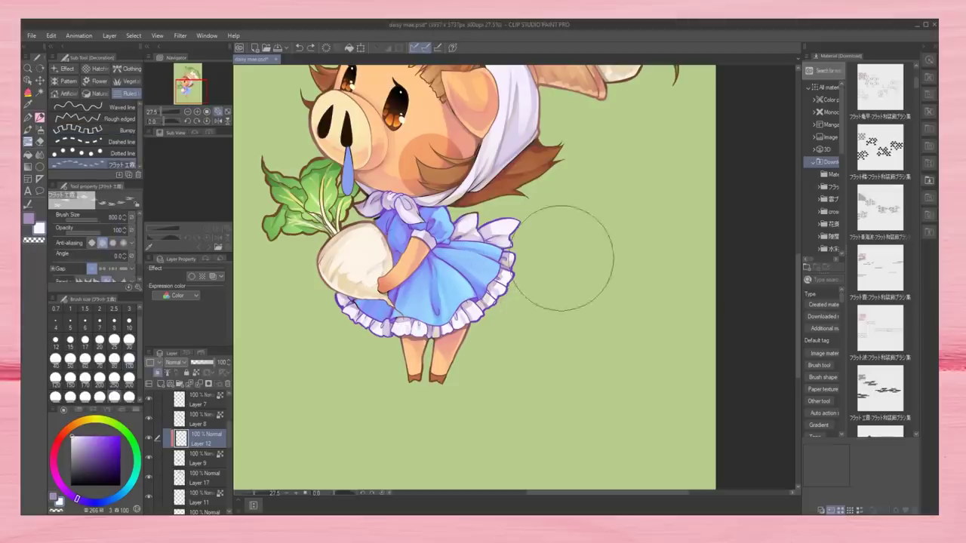
Try the white フラット工霞 pattern at size 800 across the dress on Layer 12, and undo the strokes
{"action": "left_click_drag", "start_coordinate": [468, 248], "coordinate": [377, 294]}
{"action": "left_click_drag", "start_coordinate": [452, 249], "coordinate": [358, 279]}
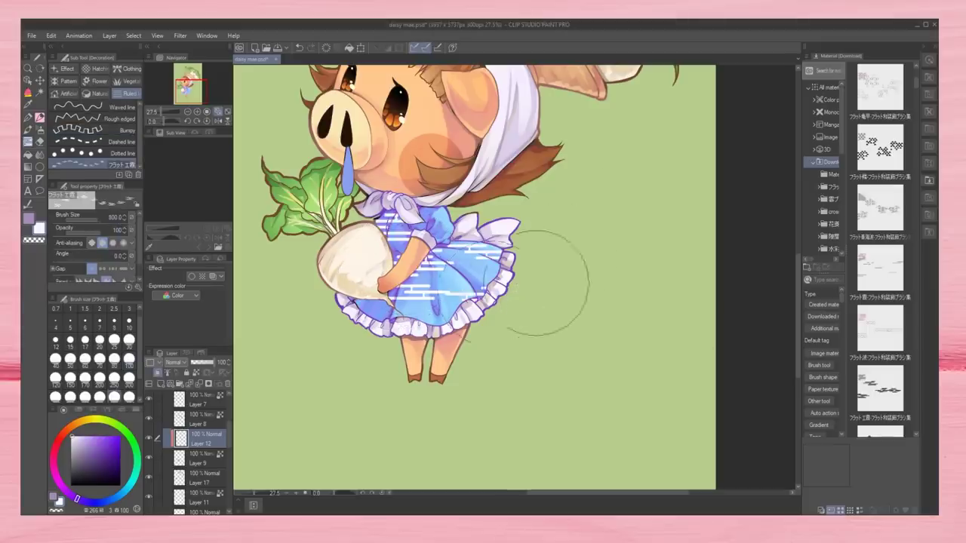
{"action": "scroll", "coordinate": [513, 301], "scroll_direction": "down", "scroll_amount": 1}
{"action": "key", "text": "ctrl+z"}
{"action": "key", "text": "ctrl+z"}
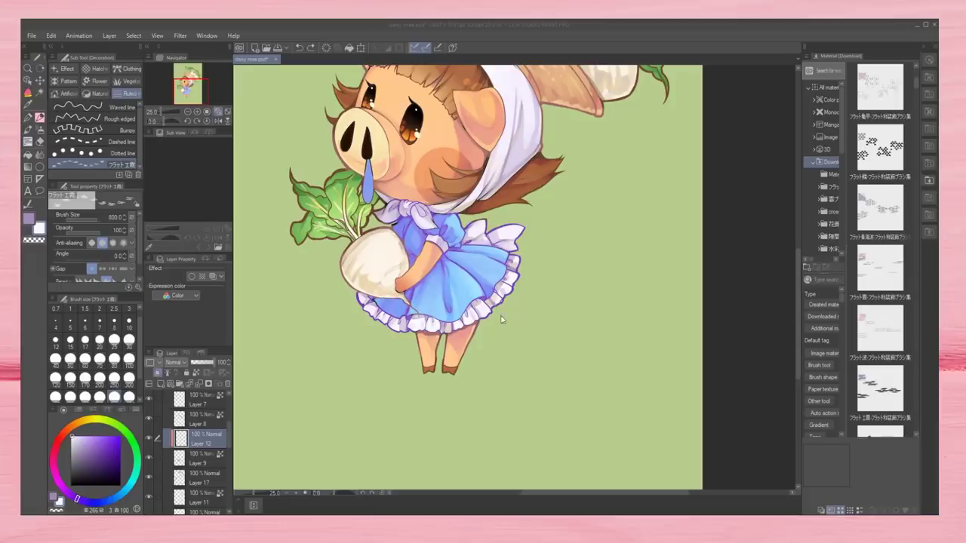
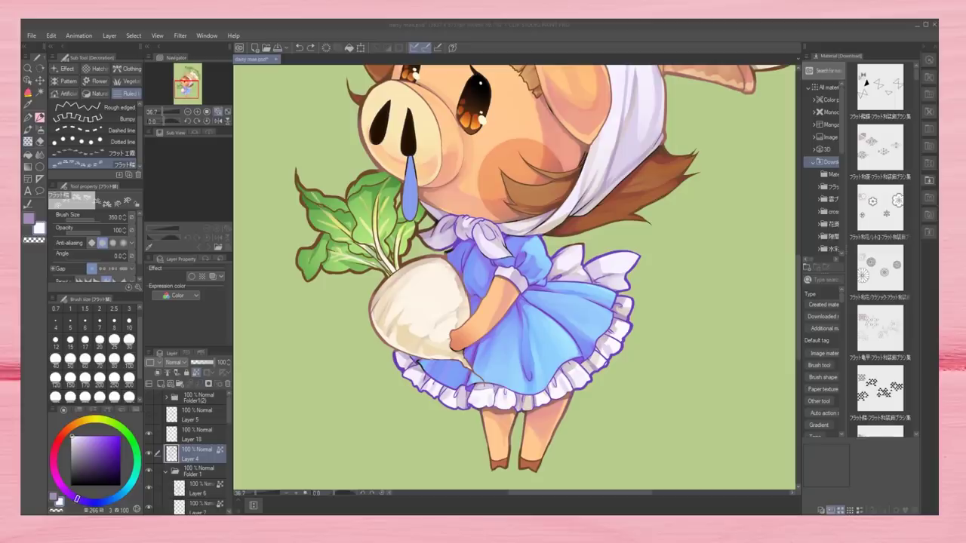
Place the 丸い花のちらし柄 floral pattern on a layer clipped above Layer 9 and scale it down over the dress
{"action": "left_click_drag", "start_coordinate": [880, 90], "coordinate": [490, 348]}
{"action": "left_click_drag", "start_coordinate": [229, 419], "coordinate": [226, 442]}
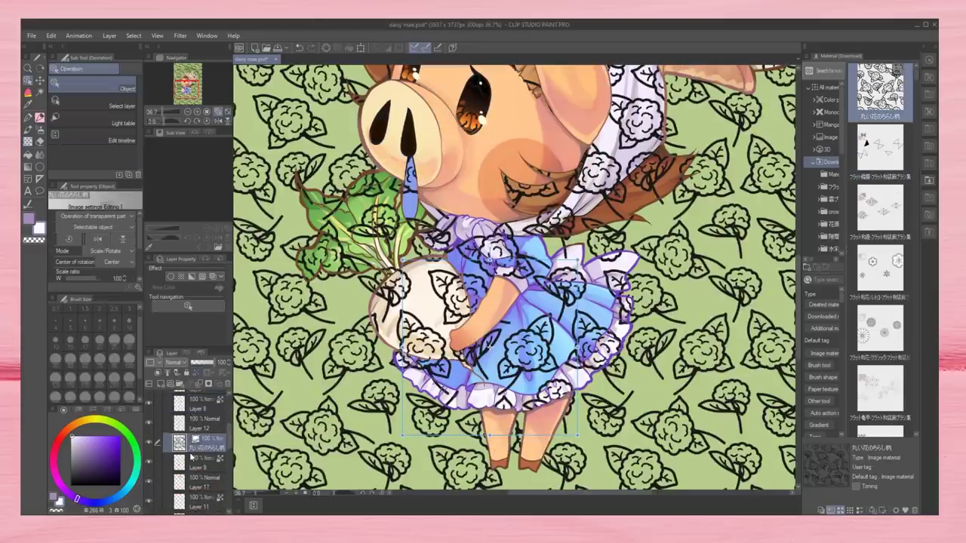
{"action": "left_click", "coordinate": [157, 372]}
{"action": "left_click", "coordinate": [187, 112]}
{"action": "left_click", "coordinate": [197, 112]}
{"action": "left_click_drag", "start_coordinate": [98, 278], "coordinate": [268, 280]}
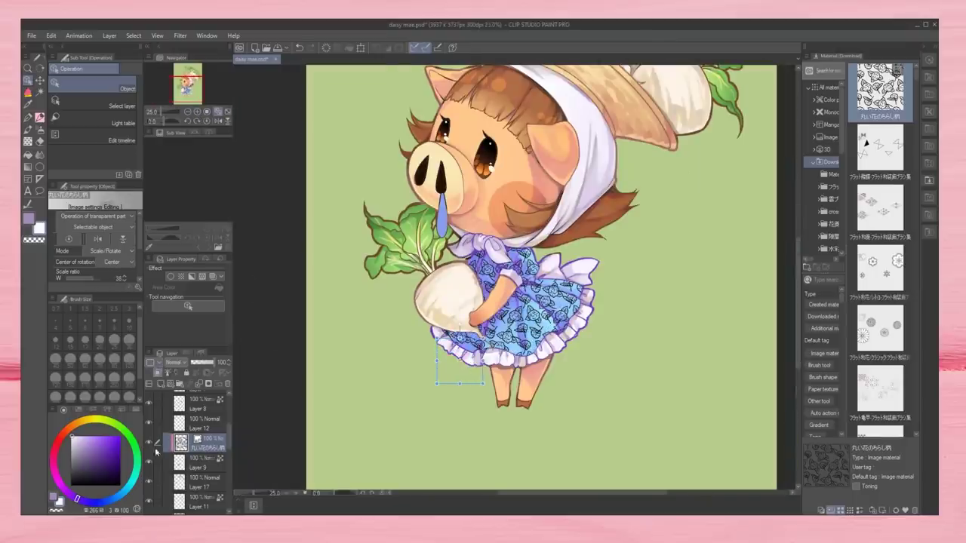
Rasterize the floral pattern layer, lock its transparent pixels, recolour the flowers white and set its blending mode to Overlay
{"action": "key", "text": "k"}
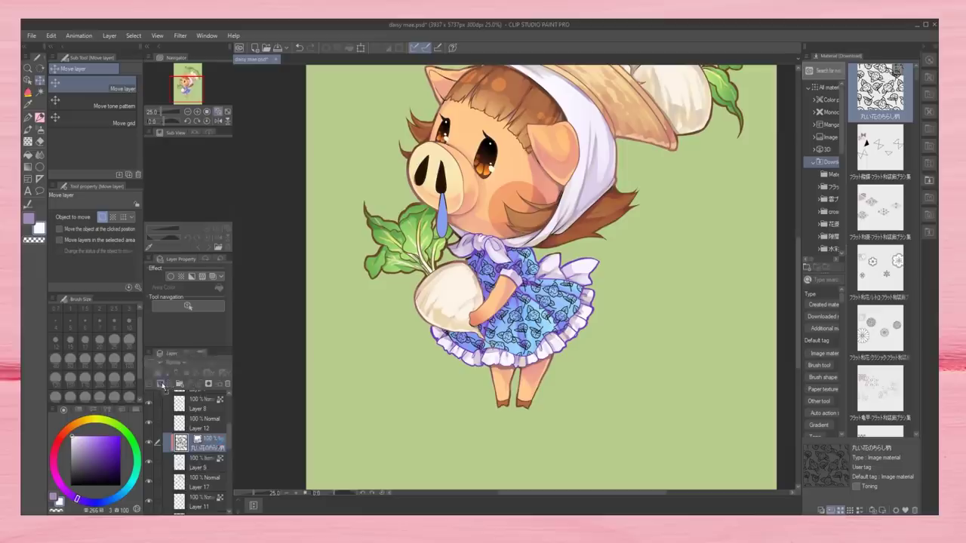
{"action": "key", "text": "ctrl+c"}
{"action": "key", "text": "ctrl+v"}
{"action": "key", "text": "ctrl+z"}
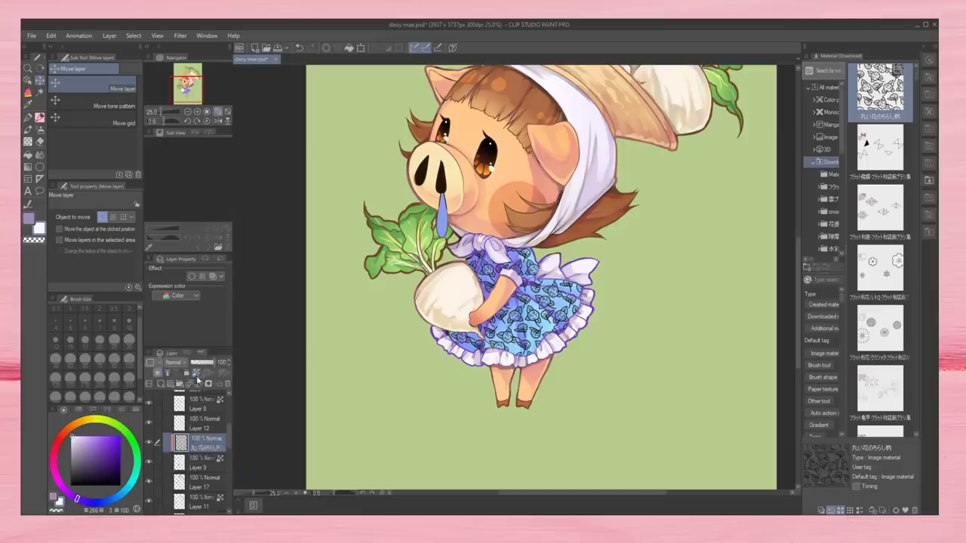
{"action": "key", "text": "p"}
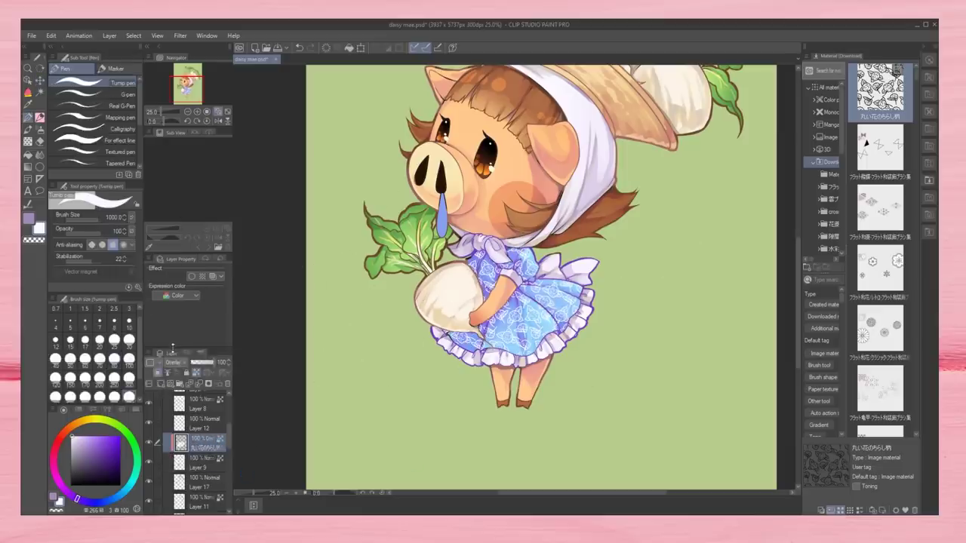
Tint the floral pattern across the bodice and skirt with greyish blue Dense watercolor at size 100
{"action": "scroll", "coordinate": [323, 383], "scroll_direction": "up", "scroll_amount": 1}
{"action": "key", "text": "b"}
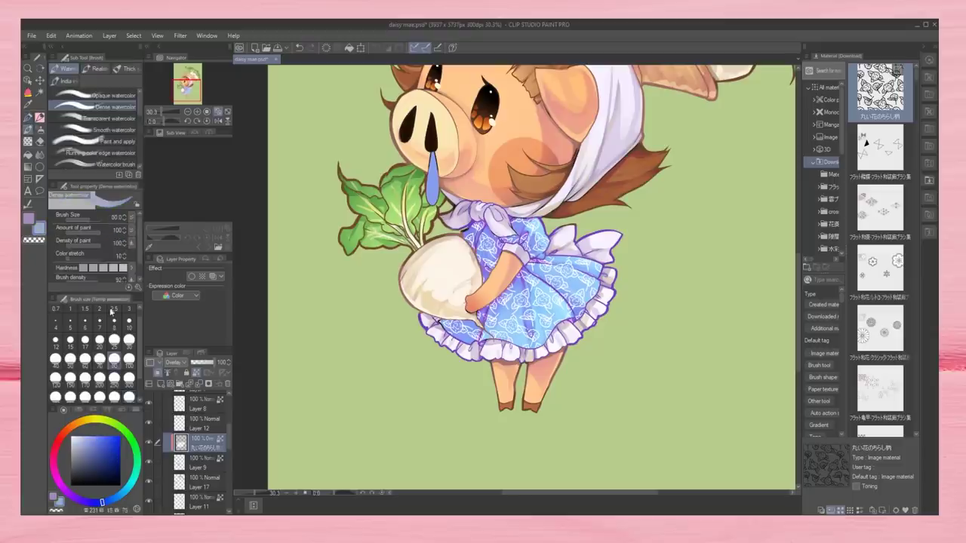
{"action": "mouse_move", "coordinate": [477, 225]}
{"action": "left_mouse_down"}
{"action": "mouse_move", "coordinate": [528, 239]}
{"action": "mouse_move", "coordinate": [537, 213]}
{"action": "mouse_move", "coordinate": [531, 338]}
{"action": "mouse_move", "coordinate": [577, 267]}
{"action": "left_mouse_up"}
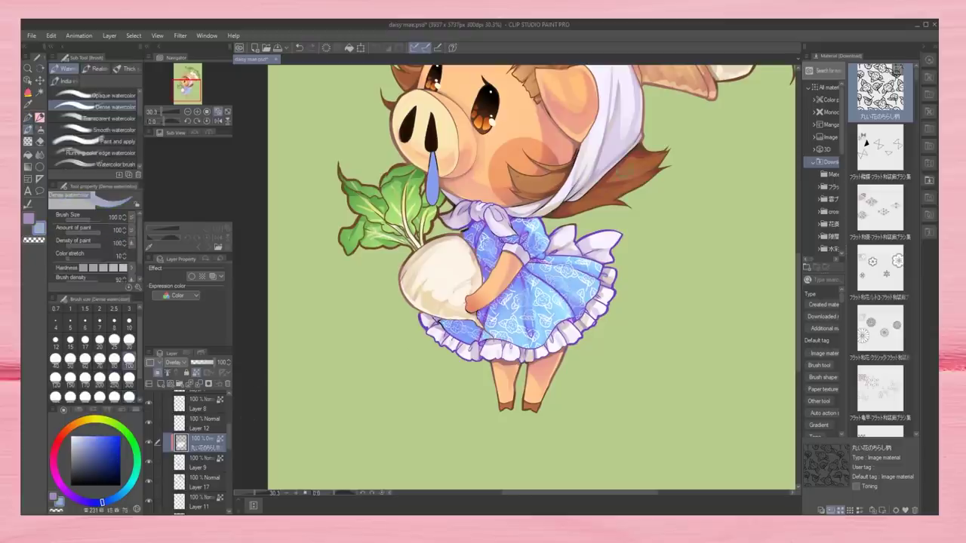
Add clipped Layer 19 above the floral pattern, hide the pattern layer, and add clipped Layer 20 directly above it
{"action": "key", "text": "ctrl+0"}
{"action": "left_click", "coordinate": [199, 113]}
{"action": "left_click", "coordinate": [185, 385]}
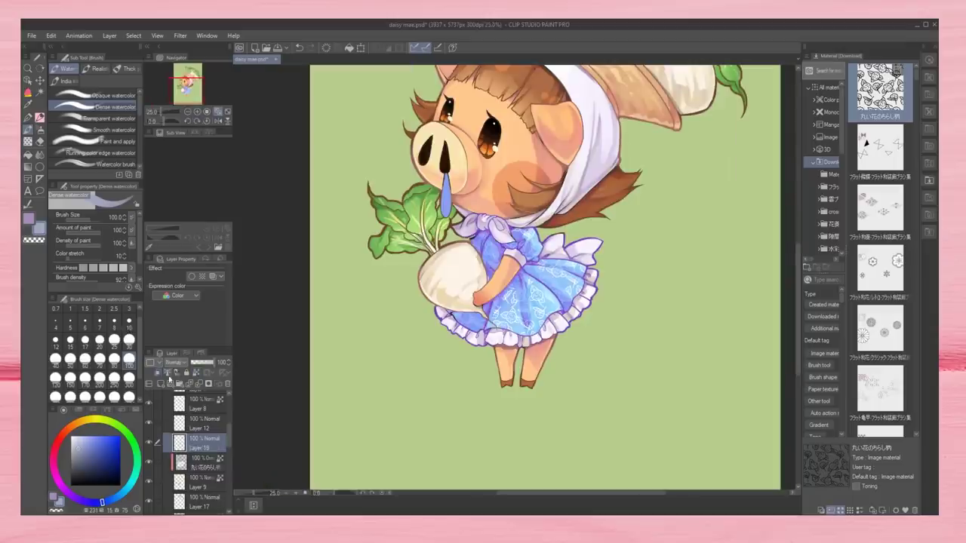
{"action": "key", "text": "b"}
{"action": "key", "text": "b"}
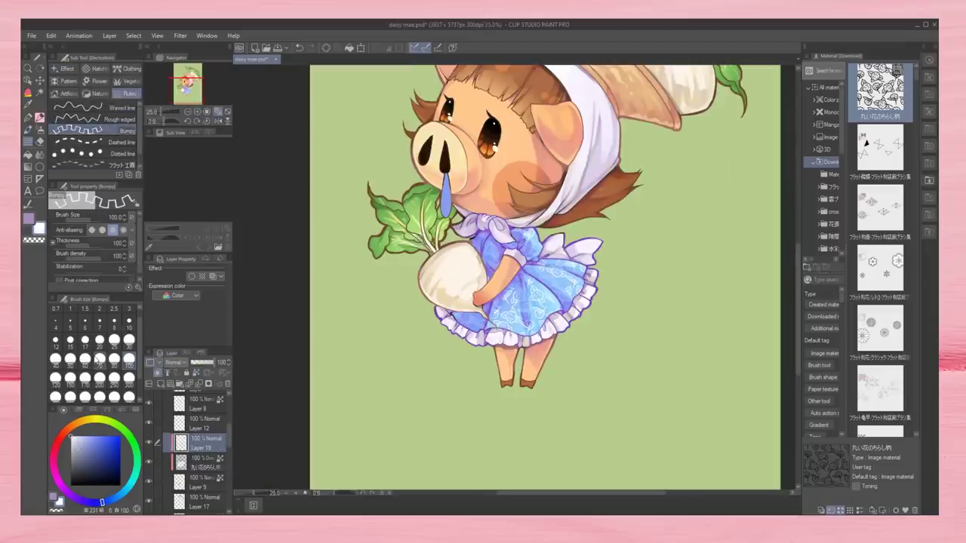
{"action": "left_click", "coordinate": [187, 111]}
{"action": "left_click", "coordinate": [200, 461]}
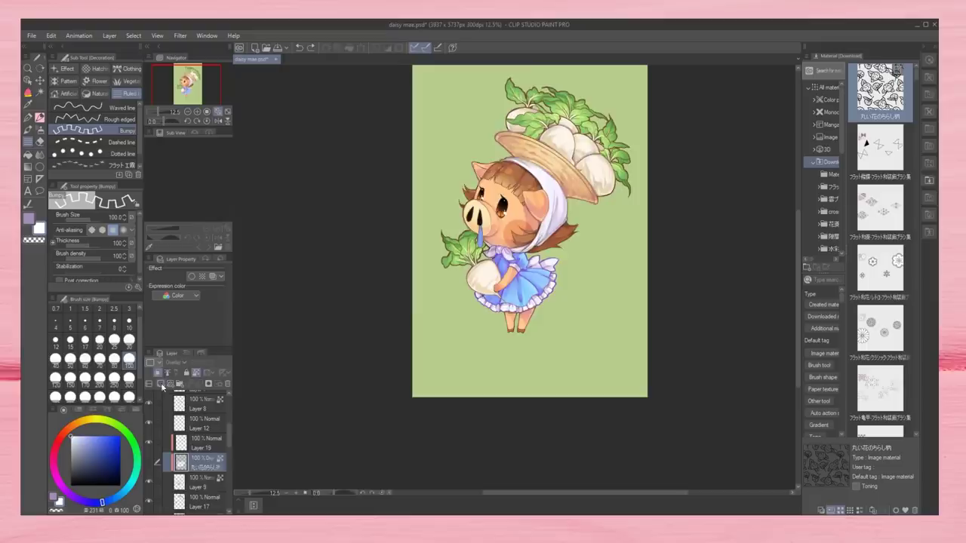
{"action": "left_click", "coordinate": [167, 372]}
Draw a white Bumpy decoration line at size 80 along the skirt's back edge on Layer 20, and trim it with the Hard eraser
{"action": "key", "text": "ctrl+plus"}
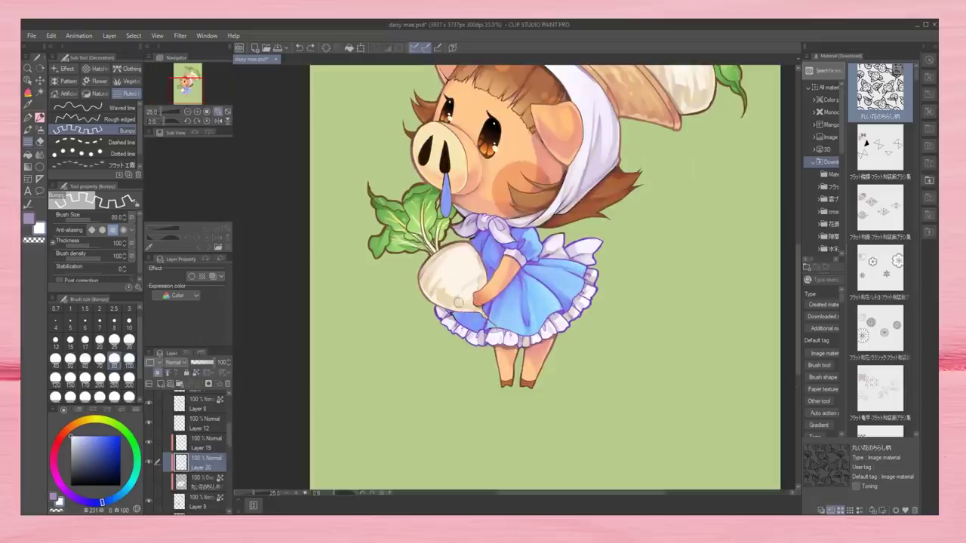
{"action": "key", "text": "ctrl+minus"}
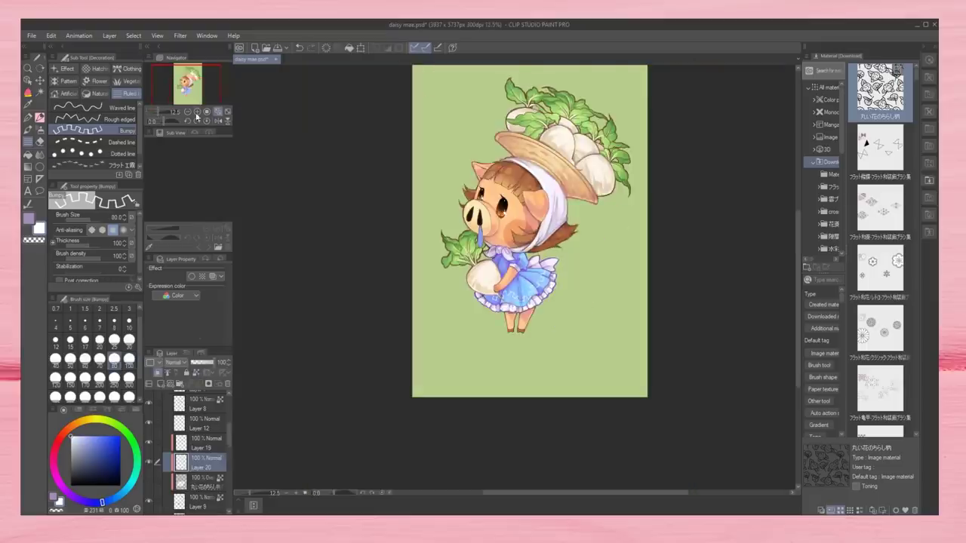
{"action": "left_click", "coordinate": [196, 113]}
{"action": "left_click_drag", "start_coordinate": [595, 259], "coordinate": [565, 311]}
{"action": "key", "text": "e"}
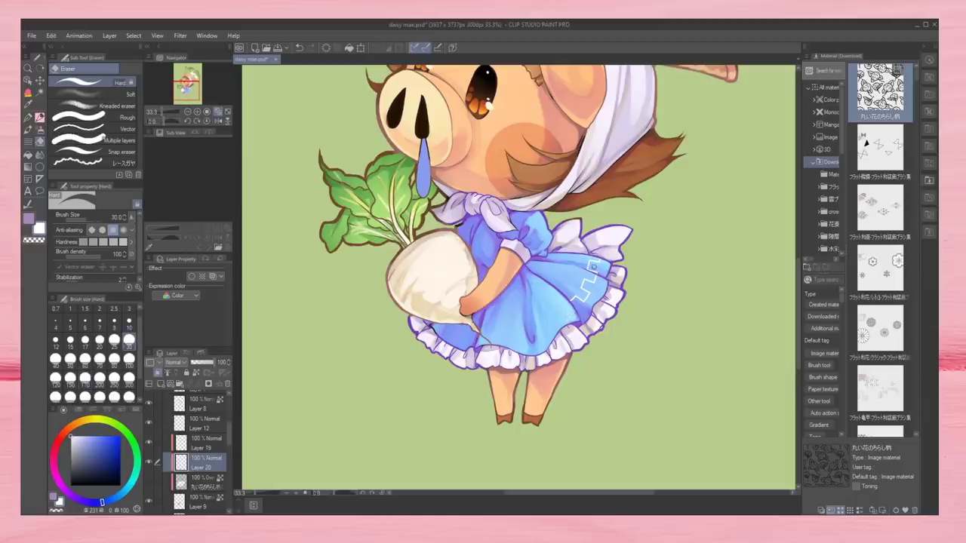
Continue the white Bumpy line along the front of the skirt's hem on Layer 19, trimming the joint with the Hard eraser
{"action": "left_click", "coordinate": [199, 443]}
{"action": "key", "text": "b"}
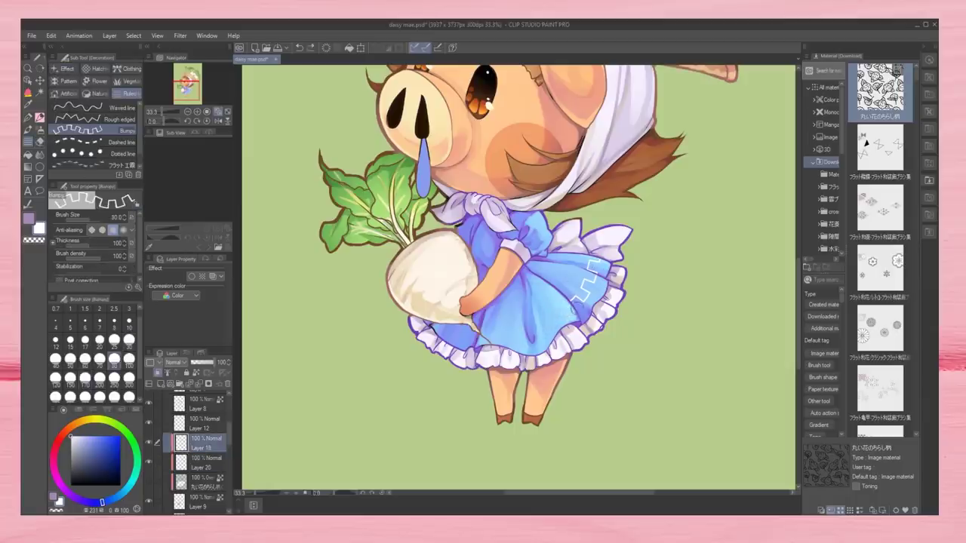
{"action": "mouse_move", "coordinate": [574, 302]}
{"action": "left_mouse_down"}
{"action": "mouse_move", "coordinate": [534, 332]}
{"action": "mouse_move", "coordinate": [477, 332]}
{"action": "left_mouse_up"}
{"action": "key", "text": "e"}
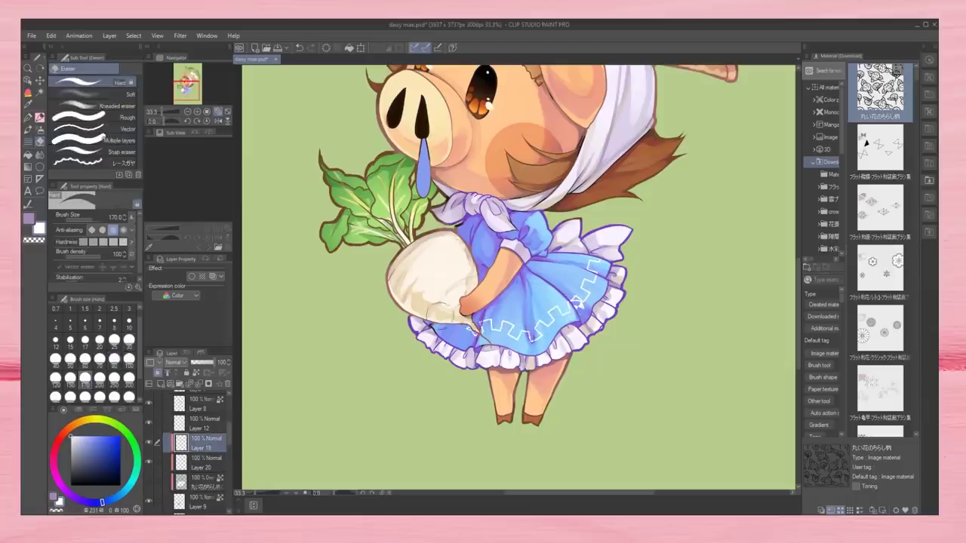
{"action": "left_click", "coordinate": [129, 339]}
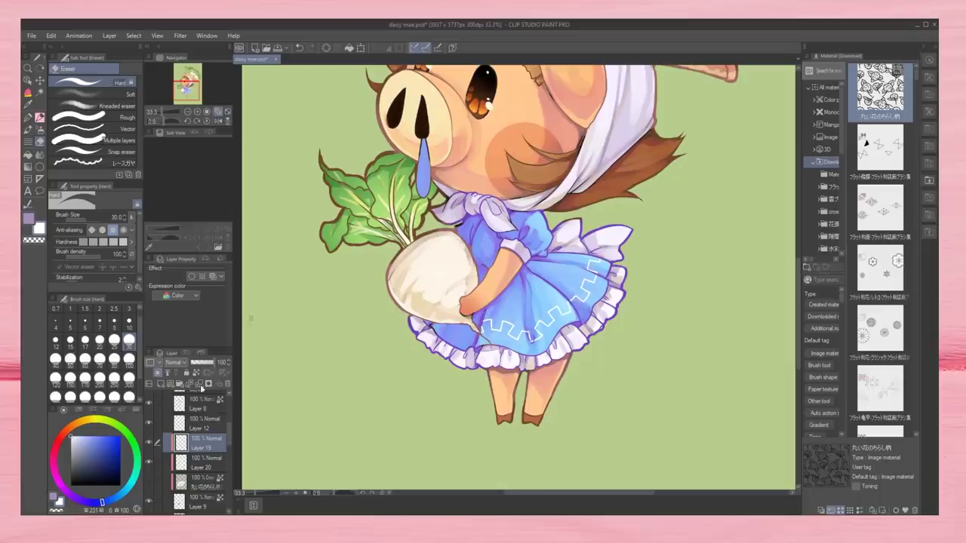
Extend the Bumpy line onto the skirt section below the turnip, clean it up, and merge Layer 19 into Layer 20
{"action": "key", "text": "b"}
{"action": "left_click_drag", "start_coordinate": [478, 337], "coordinate": [441, 326]}
{"action": "key", "text": "e"}
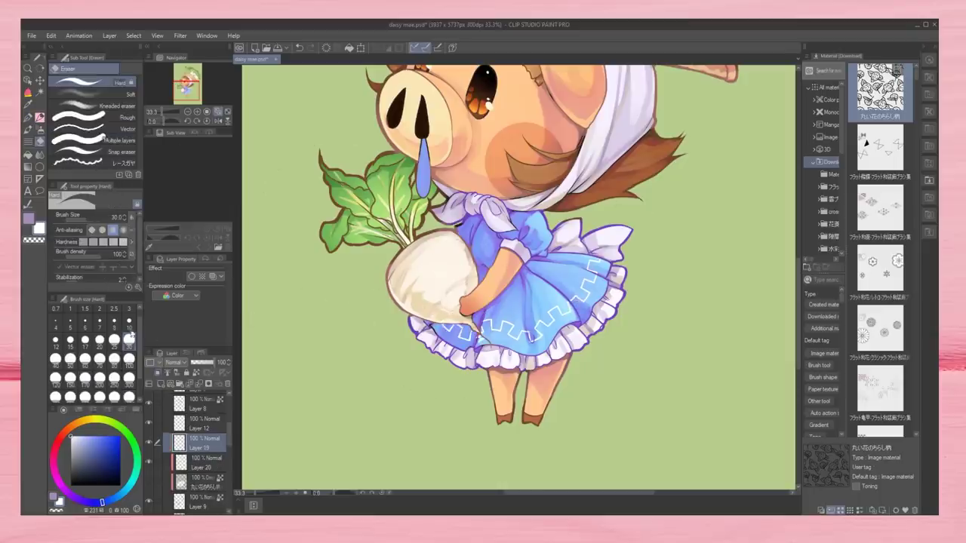
{"action": "key", "text": "ctrl+e"}
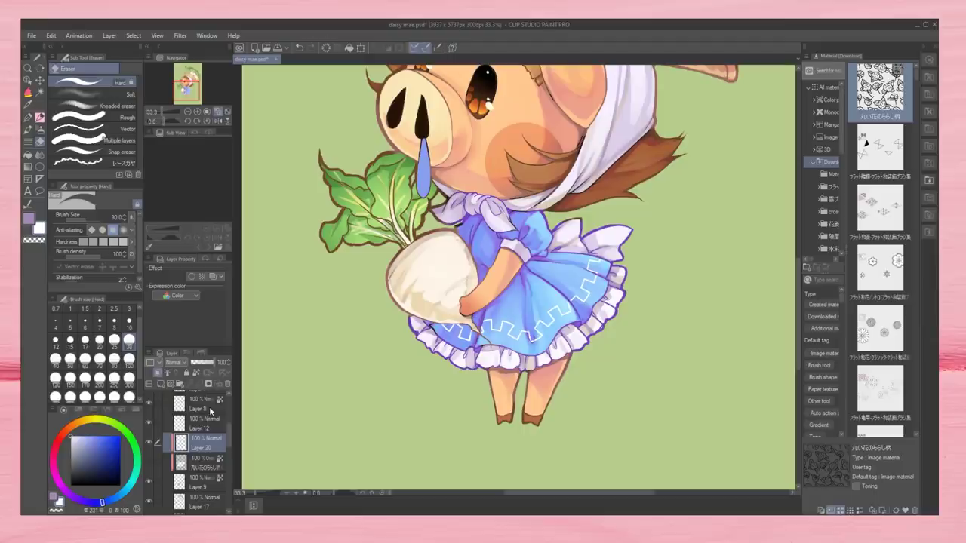
Lock Layer 20's transparent pixels and shade the hem line with lavender and white Dense watercolor at size 100
{"action": "key", "text": "b"}
{"action": "left_click_drag", "start_coordinate": [466, 335], "coordinate": [531, 333]}
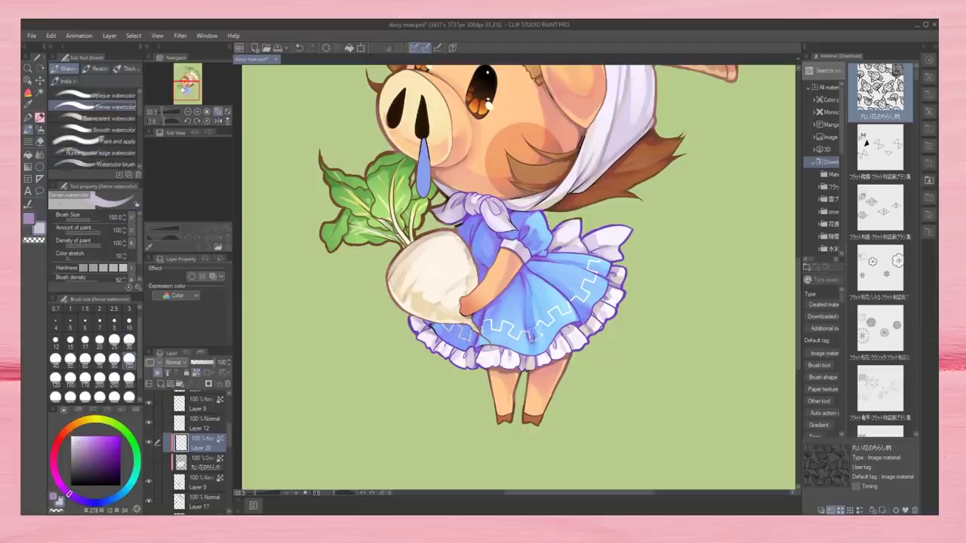
{"action": "left_click_drag", "start_coordinate": [70, 495], "coordinate": [81, 499]}
{"action": "left_click", "coordinate": [593, 300], "text": "alt"}
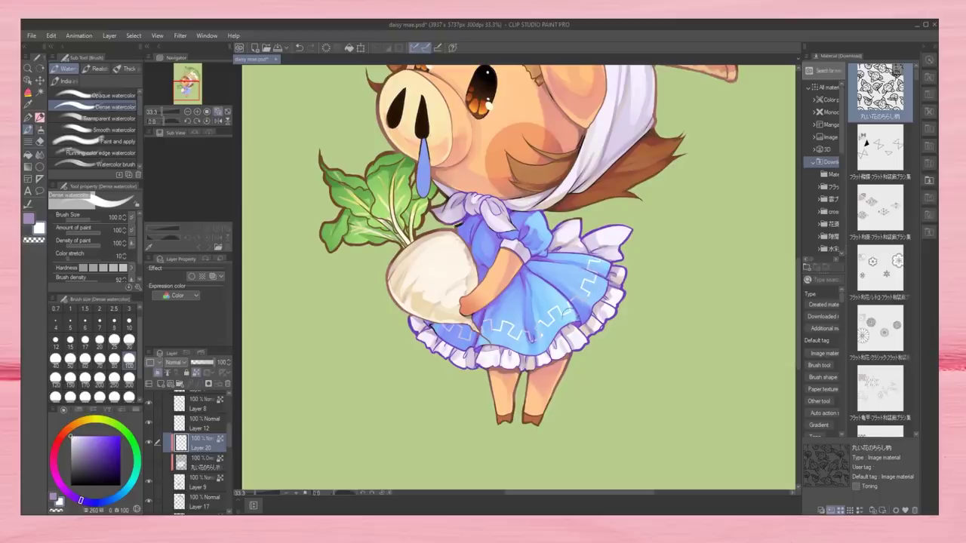
{"action": "key", "text": "ctrl+minus"}
{"action": "key", "text": "ctrl+minus"}
{"action": "key", "text": "ctrl+minus"}
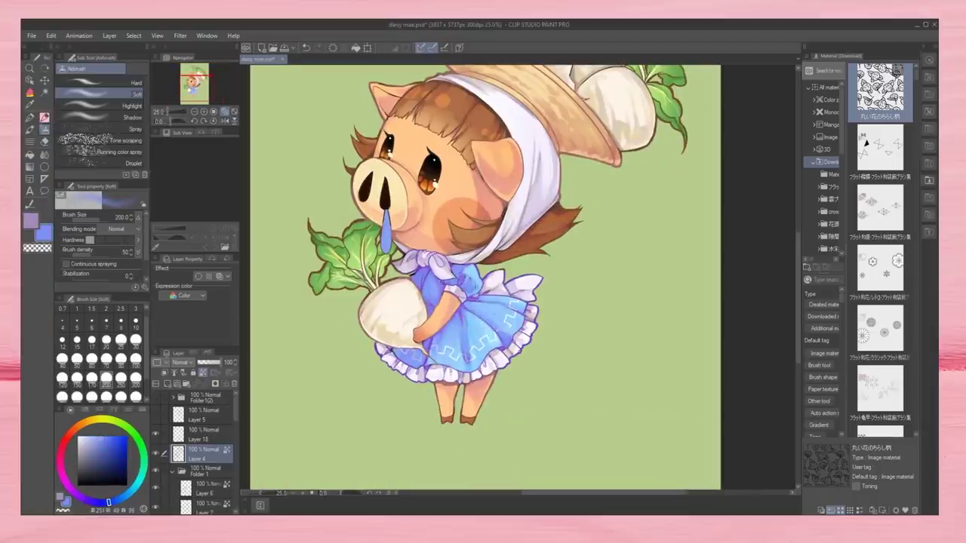
Tint the dress, scarf and hat line art on Layer 4 with sampled violet and tan using the Soft airbrush at size 200
{"action": "left_click", "coordinate": [521, 332], "text": "alt"}
{"action": "left_click_drag", "start_coordinate": [554, 264], "coordinate": [581, 324]}
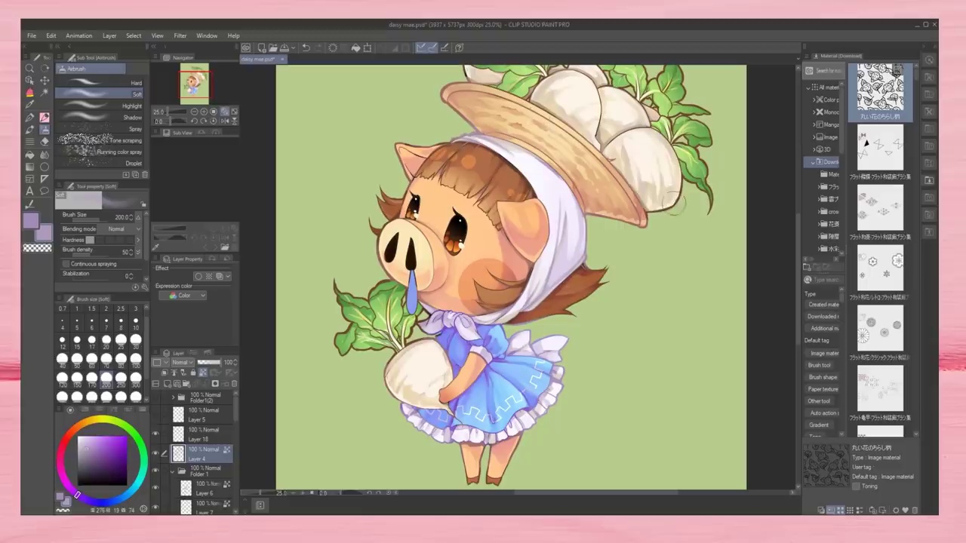
{"action": "left_click", "coordinate": [453, 377], "text": "alt"}
{"action": "left_click_drag", "start_coordinate": [403, 363], "coordinate": [367, 374]}
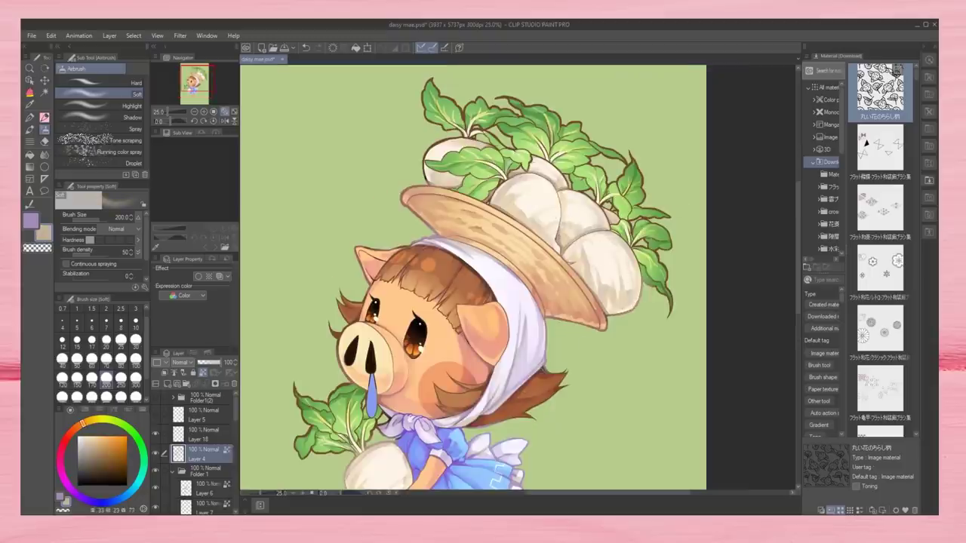
{"action": "left_click_drag", "start_coordinate": [460, 136], "coordinate": [457, 102]}
Tint the turnip leaves' line art on Layer 4 with sampled green using the Soft airbrush at size 200
{"action": "left_click", "coordinate": [301, 324], "text": "alt"}
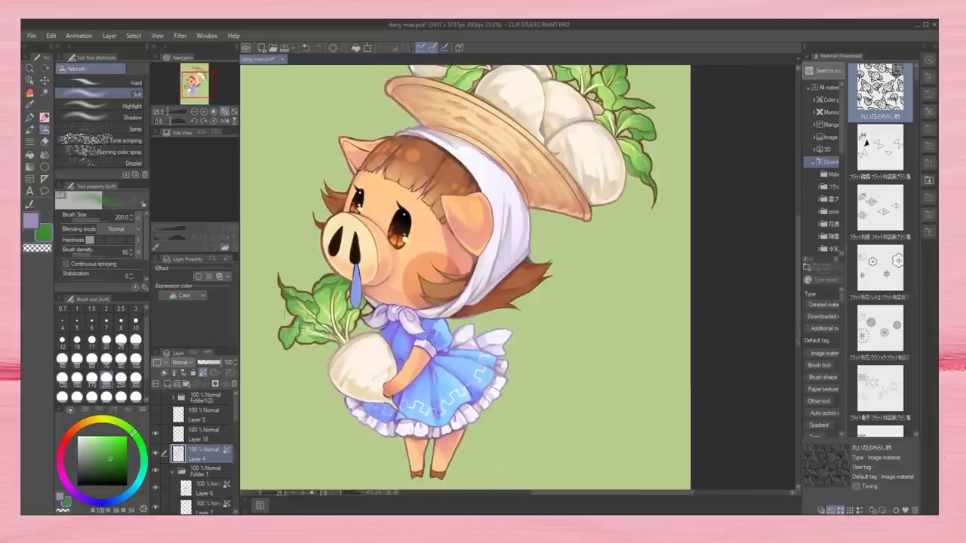
{"action": "left_click_drag", "start_coordinate": [453, 264], "coordinate": [377, 381]}
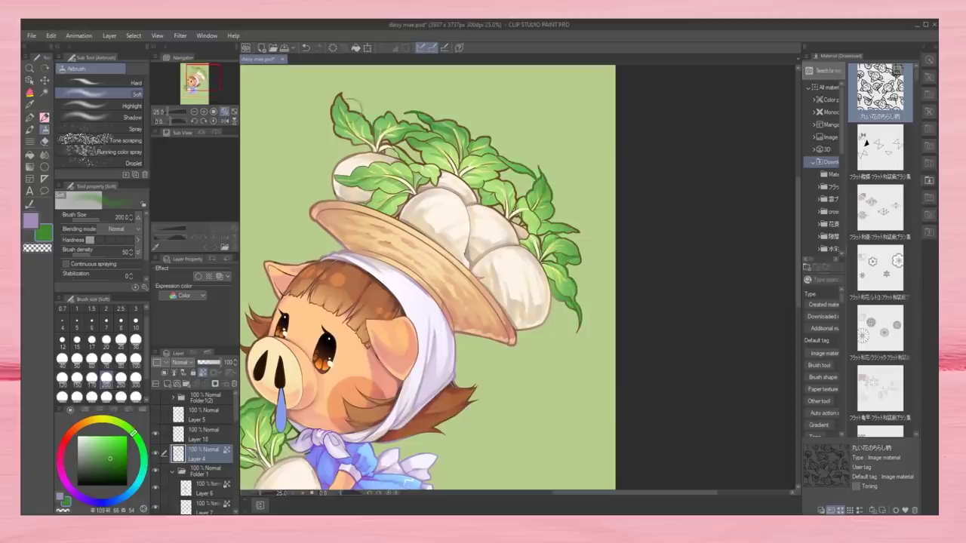
{"action": "mouse_move", "coordinate": [460, 377]}
{"action": "left_mouse_down"}
{"action": "mouse_move", "coordinate": [526, 377]}
{"action": "mouse_move", "coordinate": [528, 225]}
{"action": "left_mouse_up"}
Refine the pig and dress line art on Layer 4 with sampled brown, reddish and violet tones using the Soft airbrush at size 100
{"action": "left_click", "coordinate": [456, 293], "text": "alt"}
{"action": "left_click", "coordinate": [136, 359]}
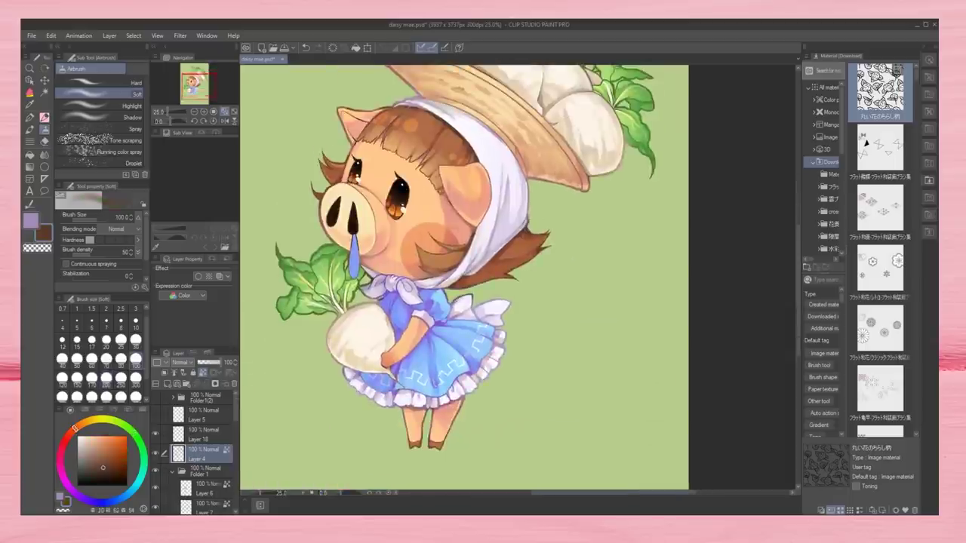
{"action": "left_click", "coordinate": [483, 168], "text": "alt"}
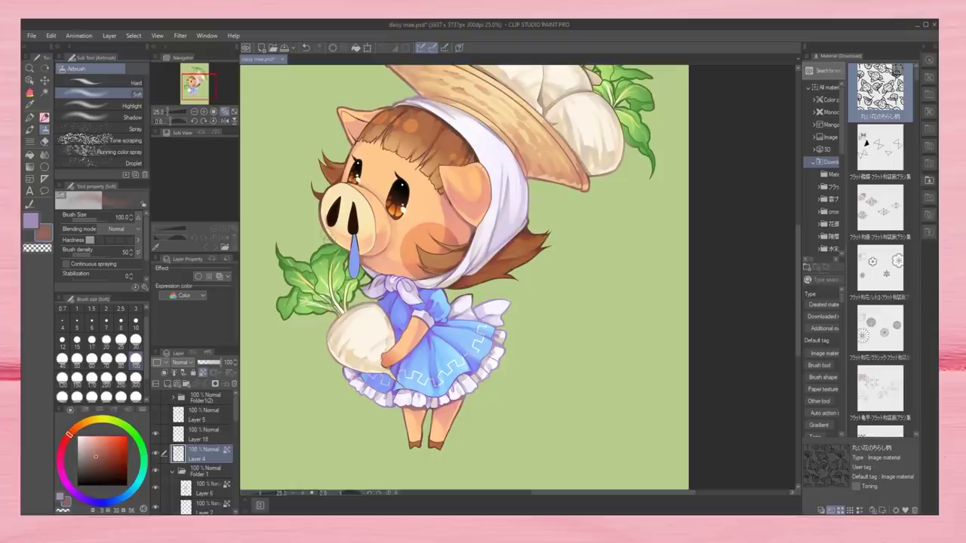
{"action": "left_click", "coordinate": [385, 277], "text": "alt"}
{"action": "left_click", "coordinate": [363, 289], "text": "alt"}
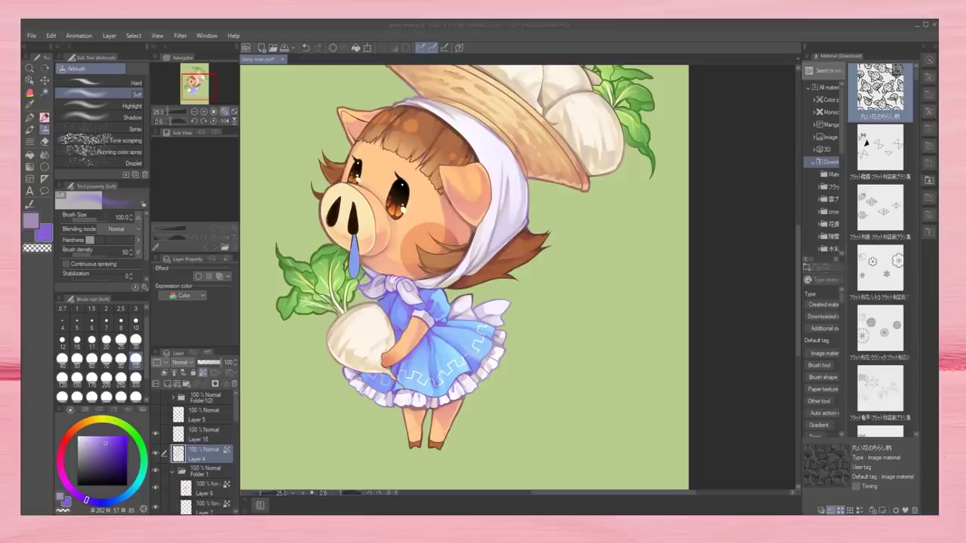
{"action": "left_click", "coordinate": [421, 184], "text": "alt"}
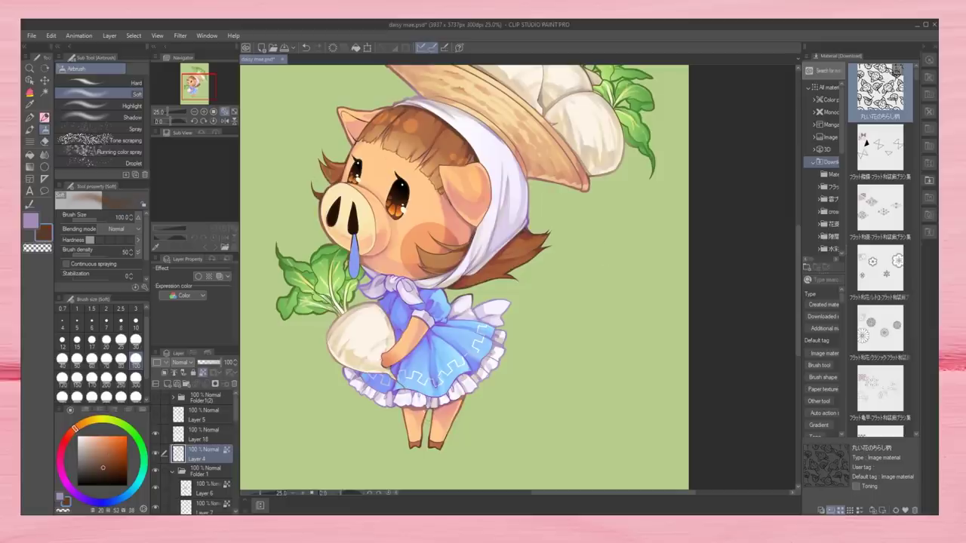
{"action": "left_click", "coordinate": [483, 314], "text": "alt"}
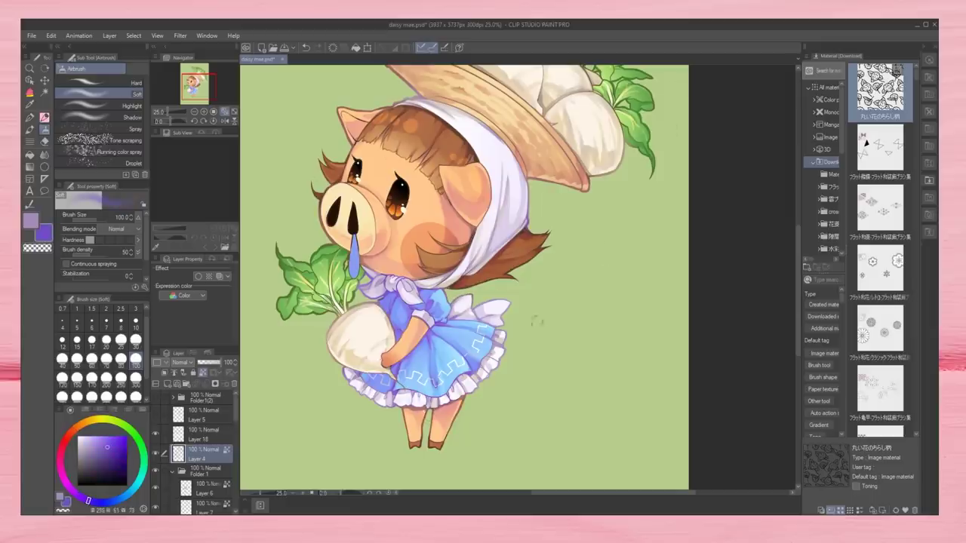
Repaint the drip below the snout on Layer 15 in light blue with pale highlights, using the Turnip pen at size 25
{"action": "key", "text": "ctrl+minus"}
{"action": "scroll", "coordinate": [234, 453], "scroll_direction": "down", "scroll_amount": 2}
{"action": "left_click", "coordinate": [203, 462]}
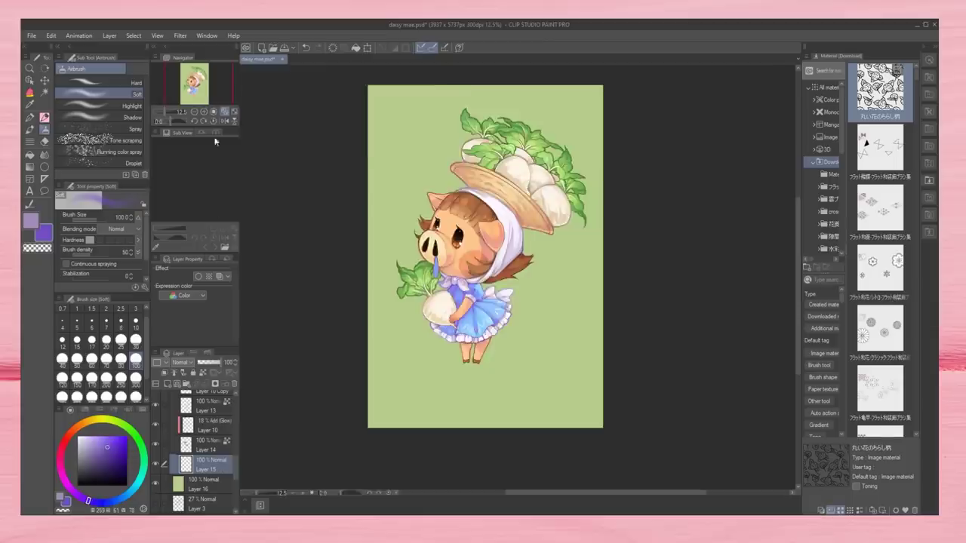
{"action": "key", "text": "ctrl+plus"}
{"action": "key", "text": "ctrl+plus"}
{"action": "left_click", "coordinate": [298, 241], "text": "alt"}
{"action": "key", "text": "p"}
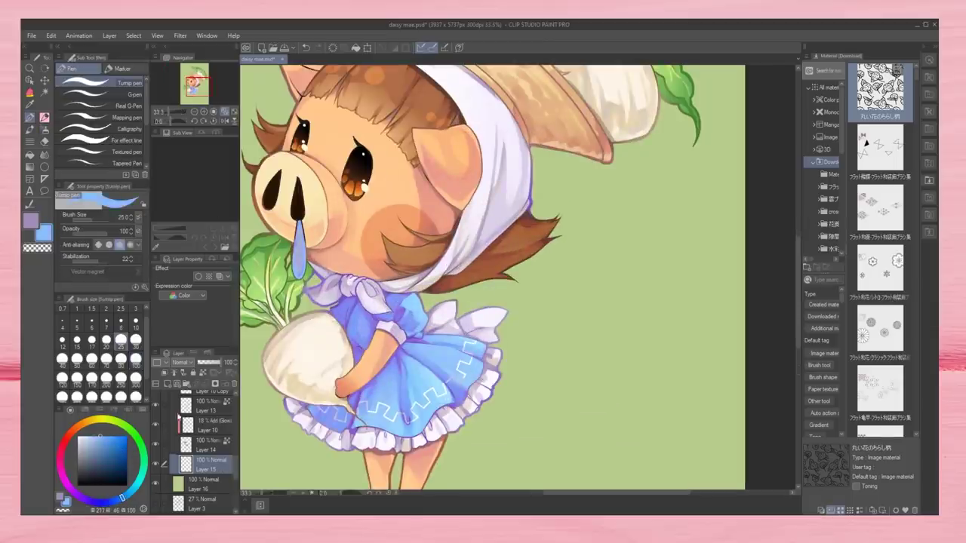
{"action": "key", "text": "ctrl+minus"}
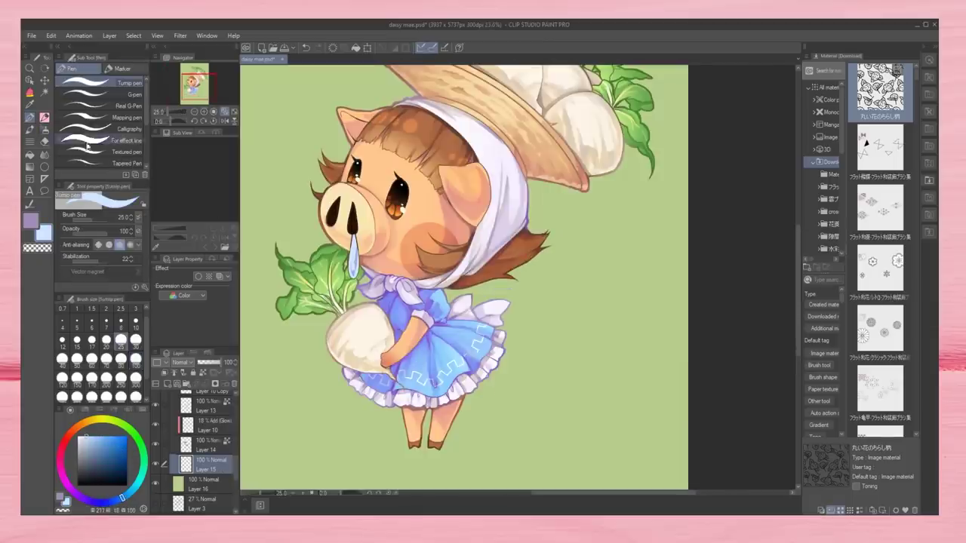
{"action": "key", "text": "b"}
{"action": "key", "text": "ctrl+minus"}
{"action": "key", "text": "ctrl+minus"}
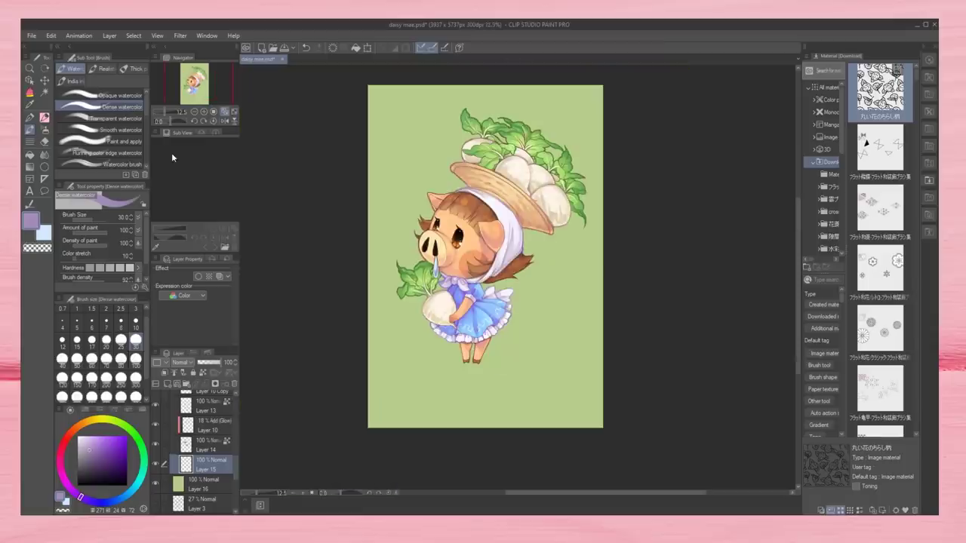